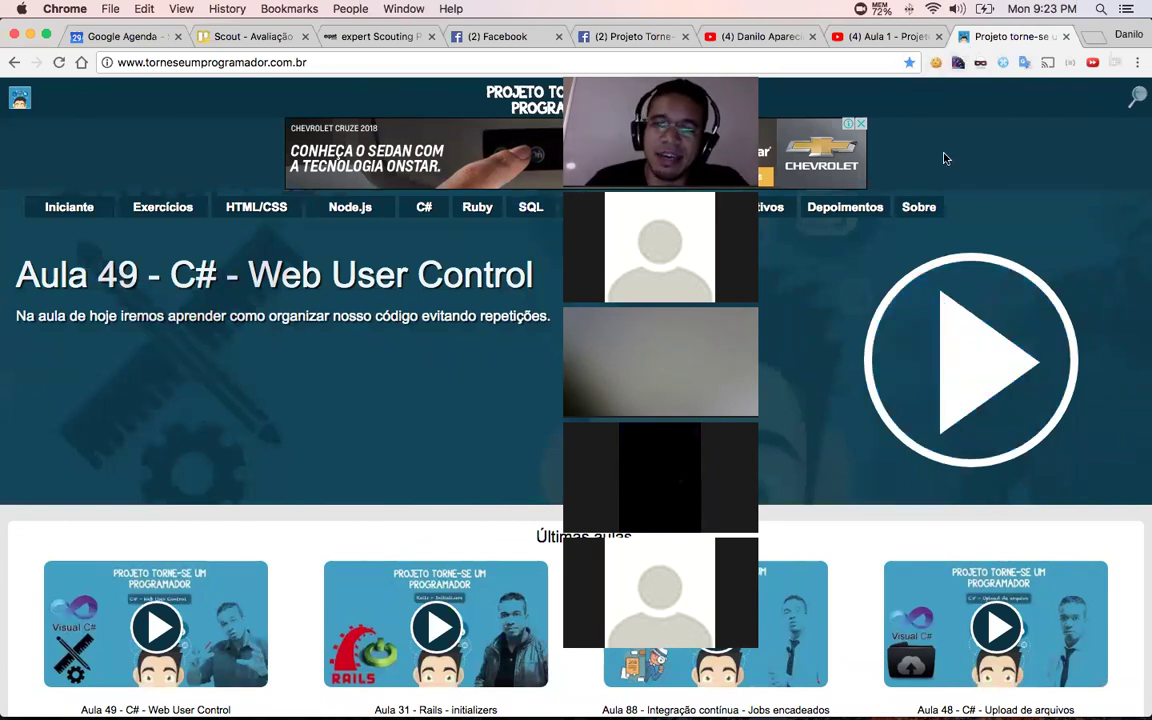
- Open the MailChimp campaigns page in a new browser tab and look over the account's subscriber lists
{"action": "left_click", "coordinate": [600, 40]}
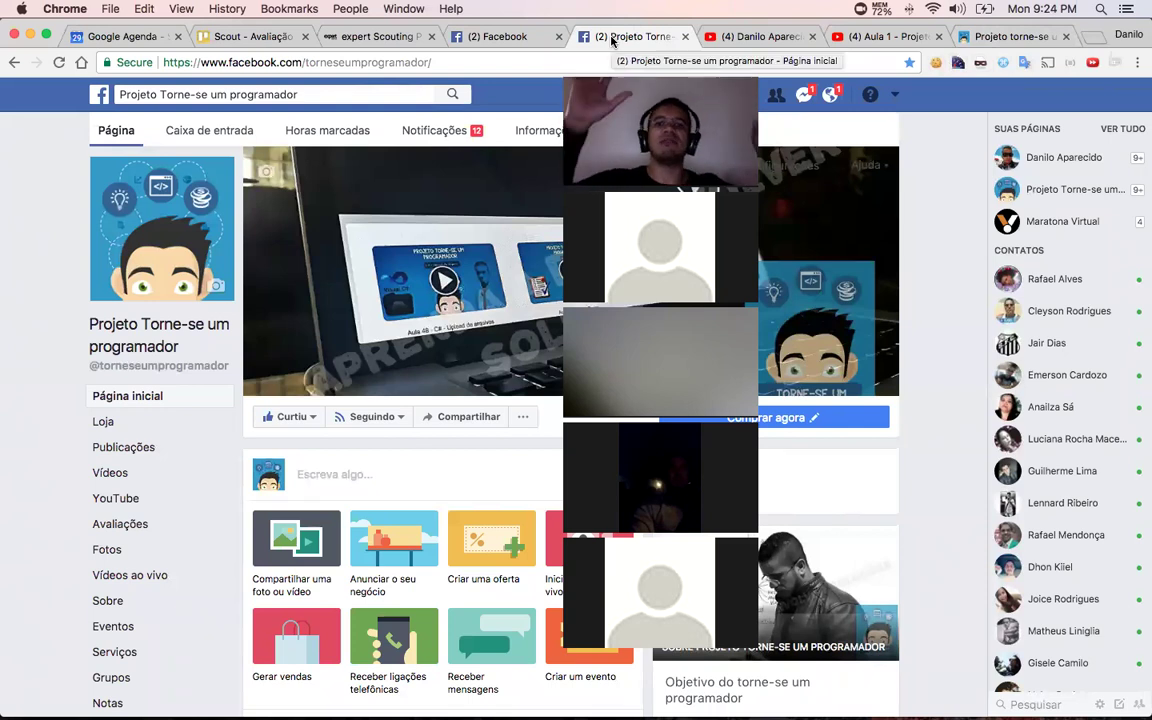
{"action": "key", "text": "super+t"}
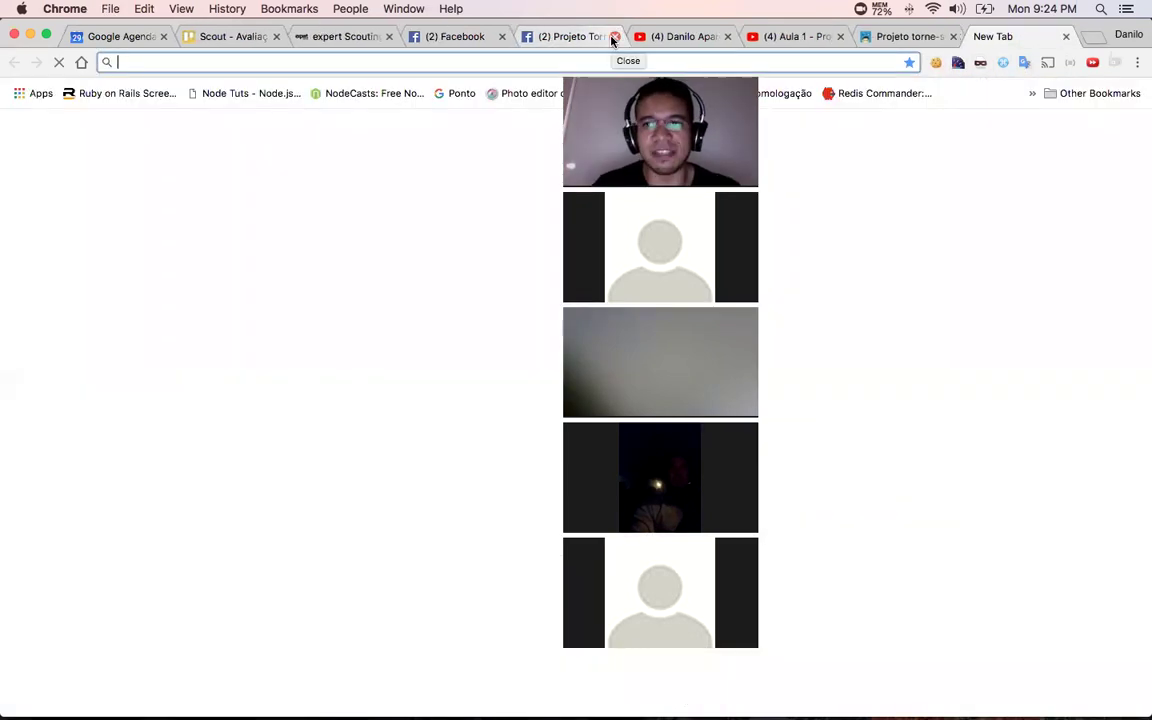
{"action": "type", "text": "mail"}
{"action": "key", "text": "Down"}
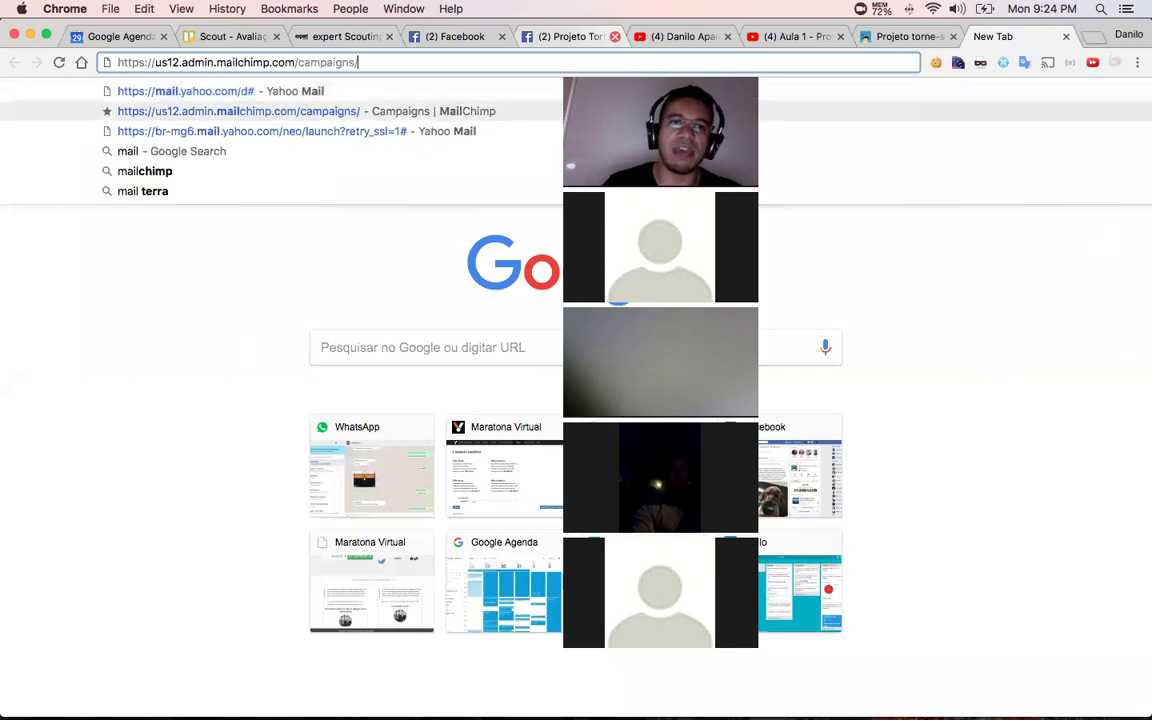
{"action": "key", "text": "Return"}
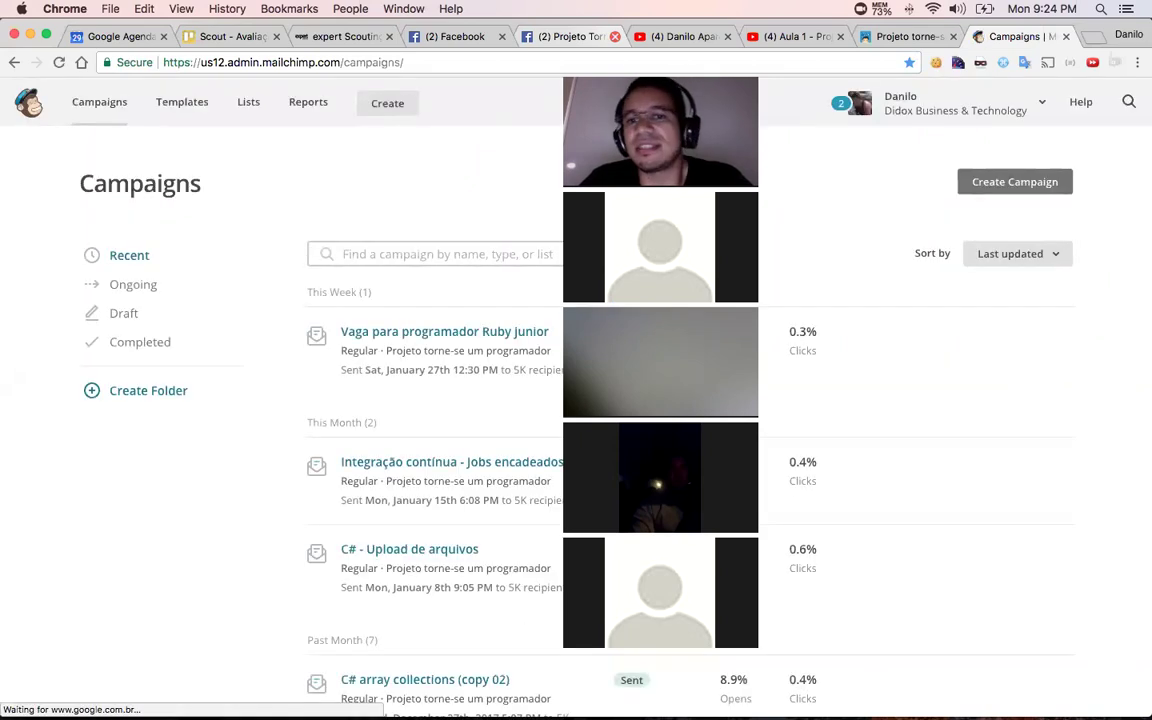
{"action": "left_click", "coordinate": [258, 110]}
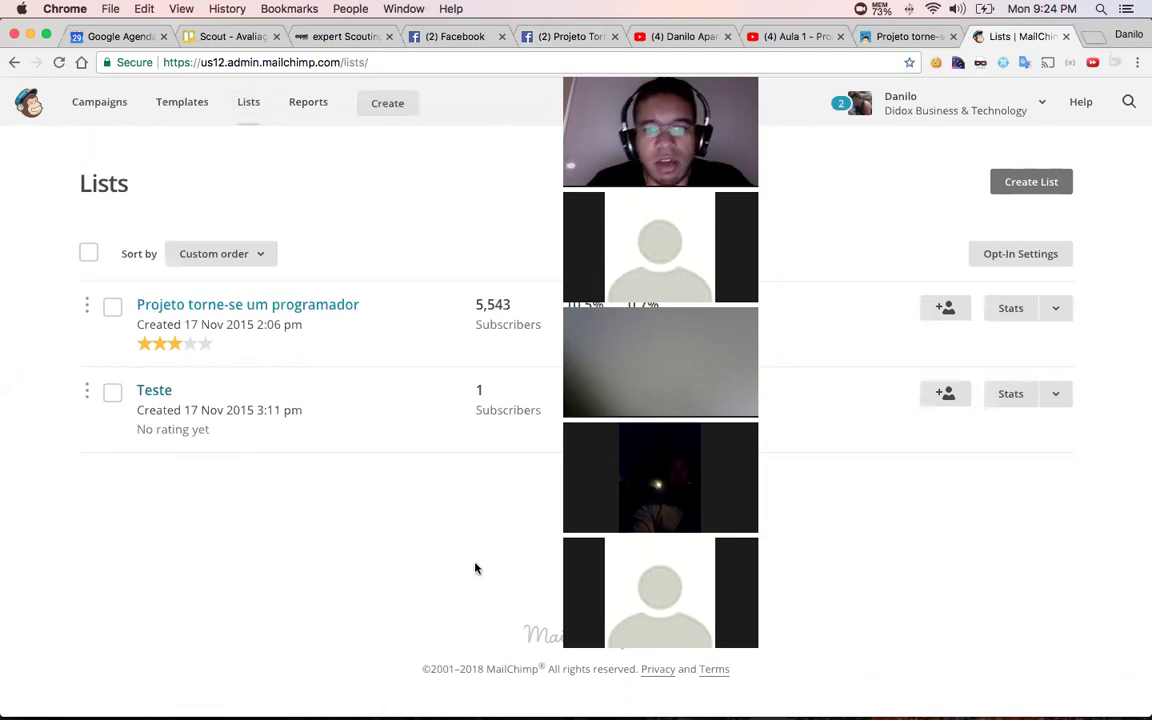
{"action": "left_click", "coordinate": [110, 102]}
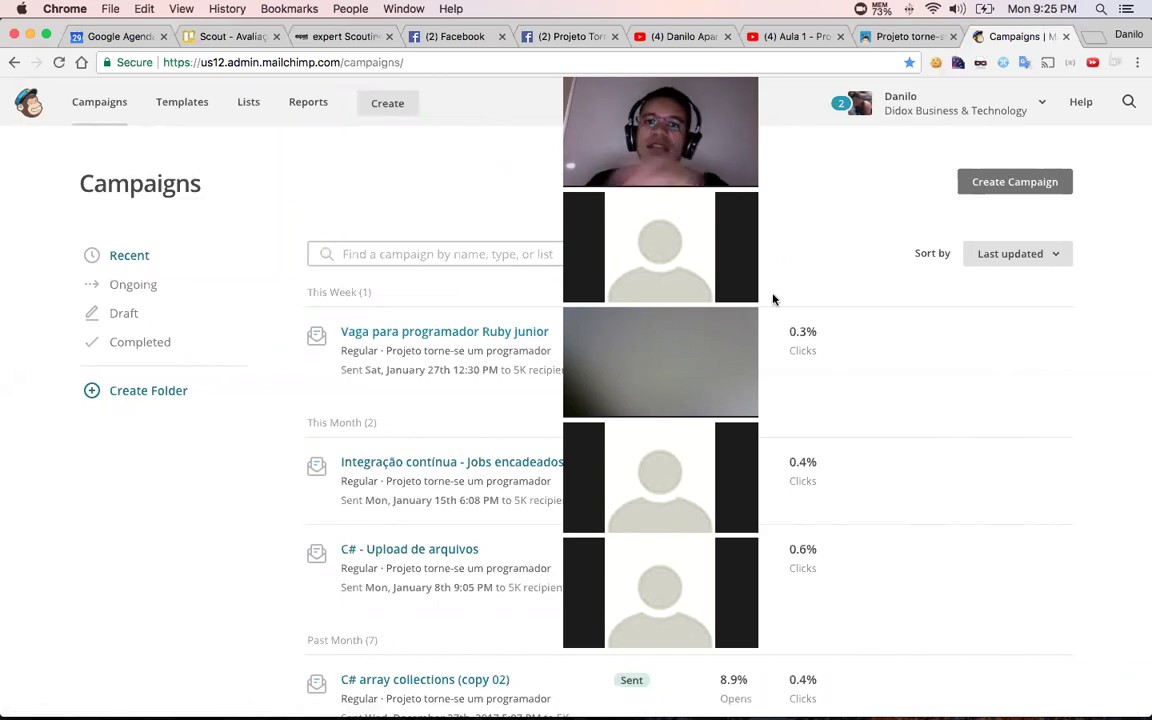
- Show the YouTube channel, the "Aula 1 - Projeto torne-se um programador" video and the project's Facebook page
{"action": "left_click", "coordinate": [672, 37]}
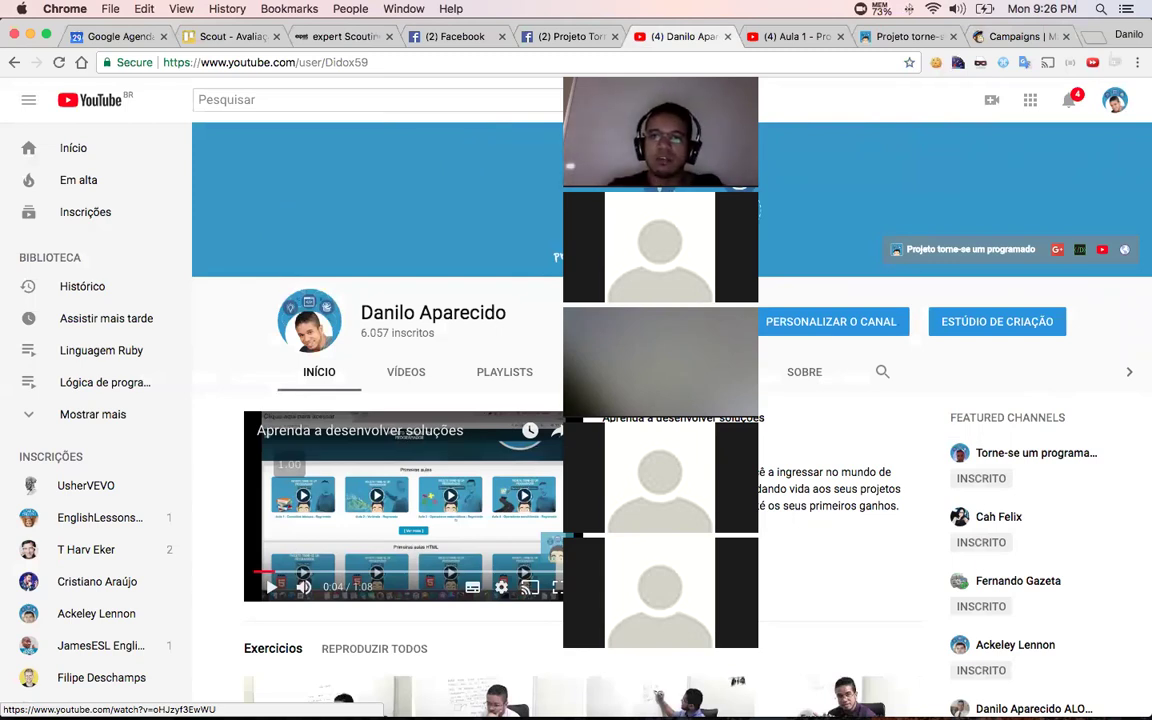
{"action": "left_click", "coordinate": [788, 37]}
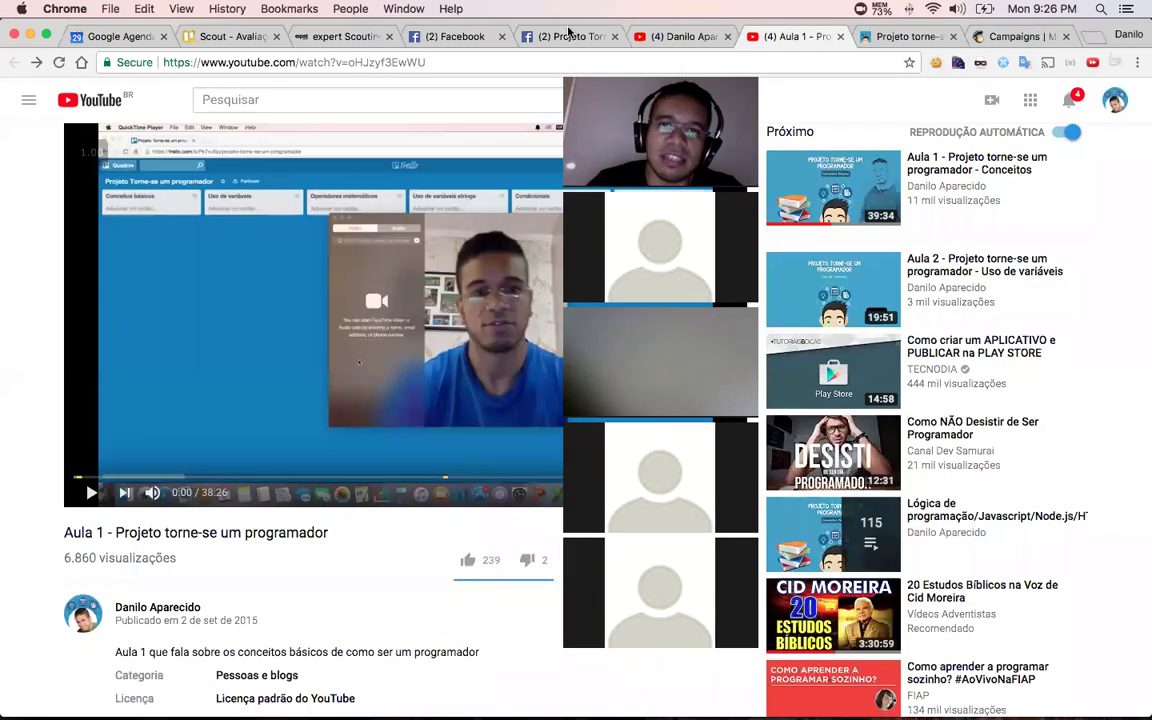
{"action": "left_click", "coordinate": [568, 36]}
{"action": "left_click", "coordinate": [683, 37]}
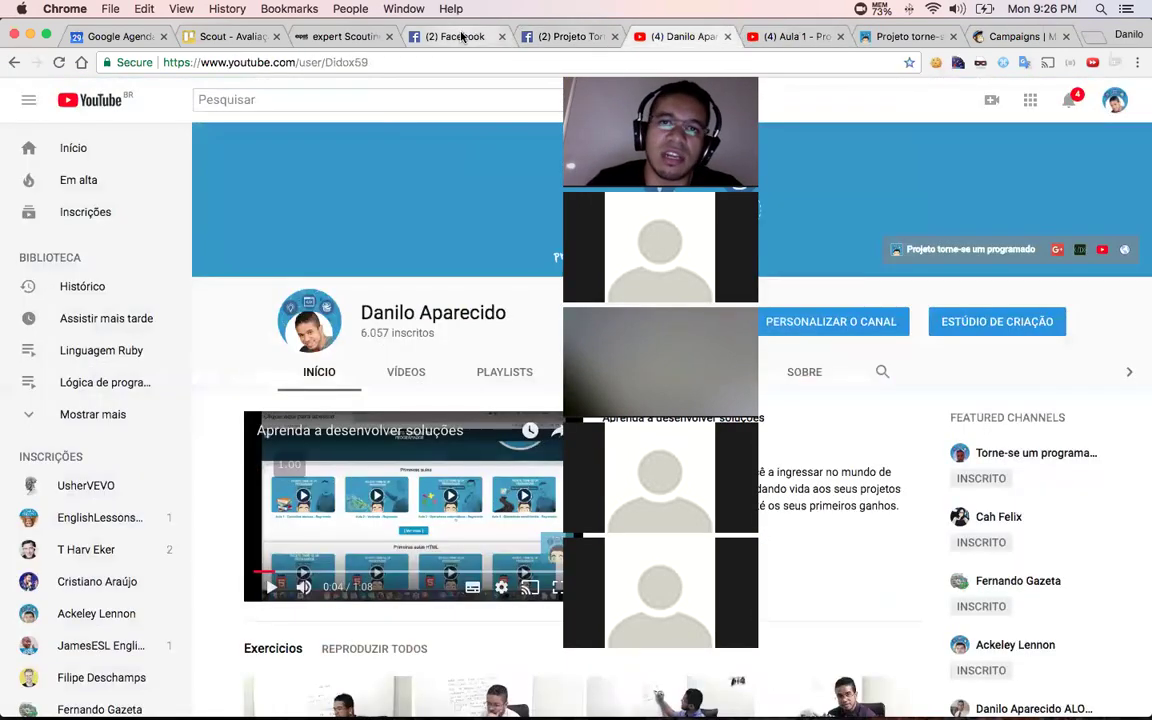
{"action": "left_click", "coordinate": [455, 36]}
{"action": "left_click", "coordinate": [570, 36]}
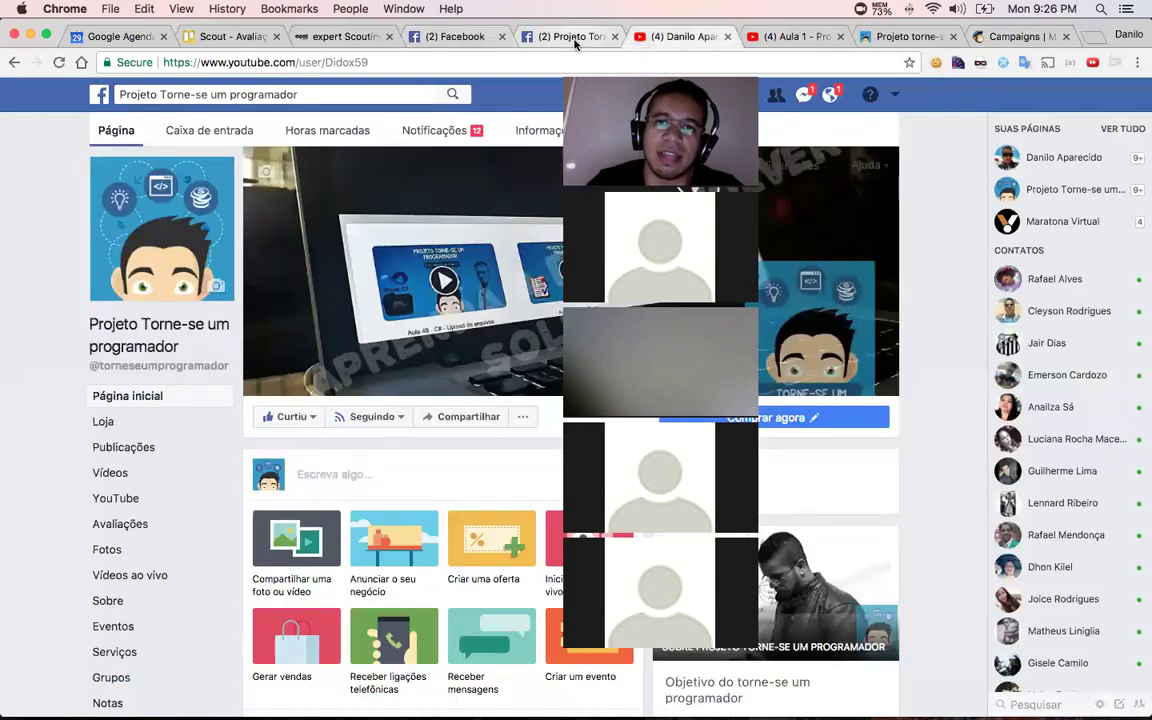
{"action": "left_click", "coordinate": [676, 36]}
{"action": "left_click", "coordinate": [572, 37]}
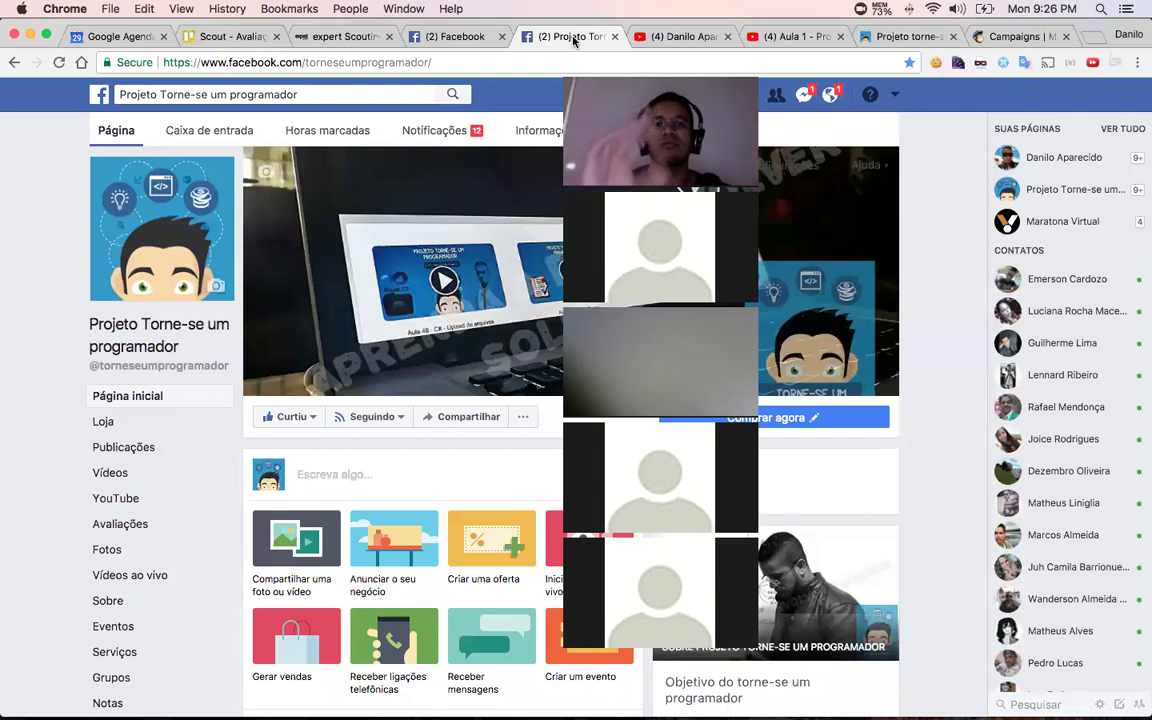
- Open Instagram in a new browser tab and go to the signed-in account's profile
{"action": "key", "text": "super+t"}
{"action": "type", "text": "ins"}
{"action": "key", "text": "Return"}
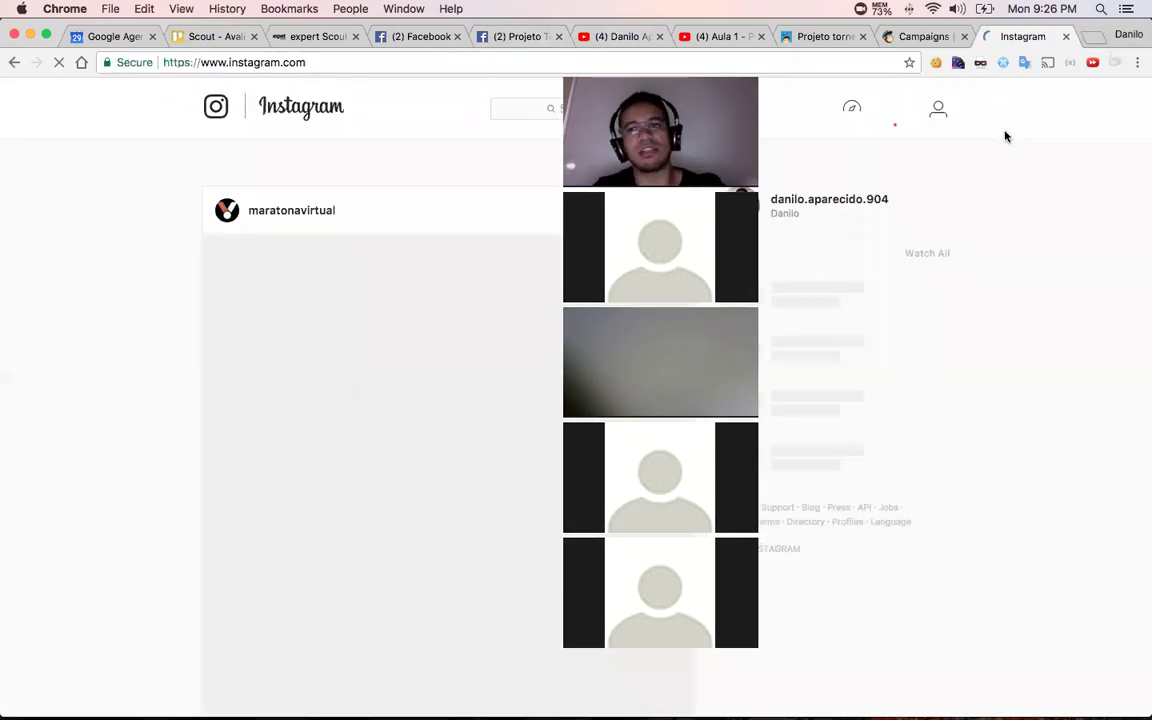
{"action": "left_click", "coordinate": [830, 200]}
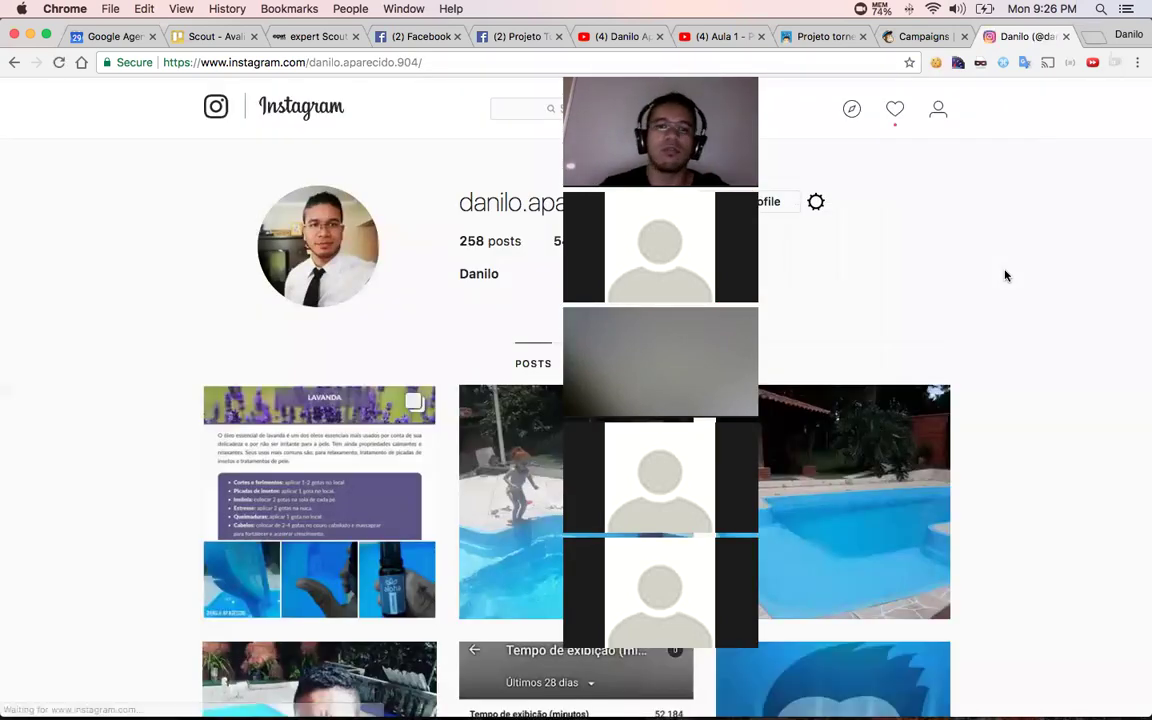
- View the Lavanda post and the one following it on the Instagram profile, and return to the post grid
{"action": "scroll", "coordinate": [862, 298], "scroll_direction": "down", "scroll_amount": 5}
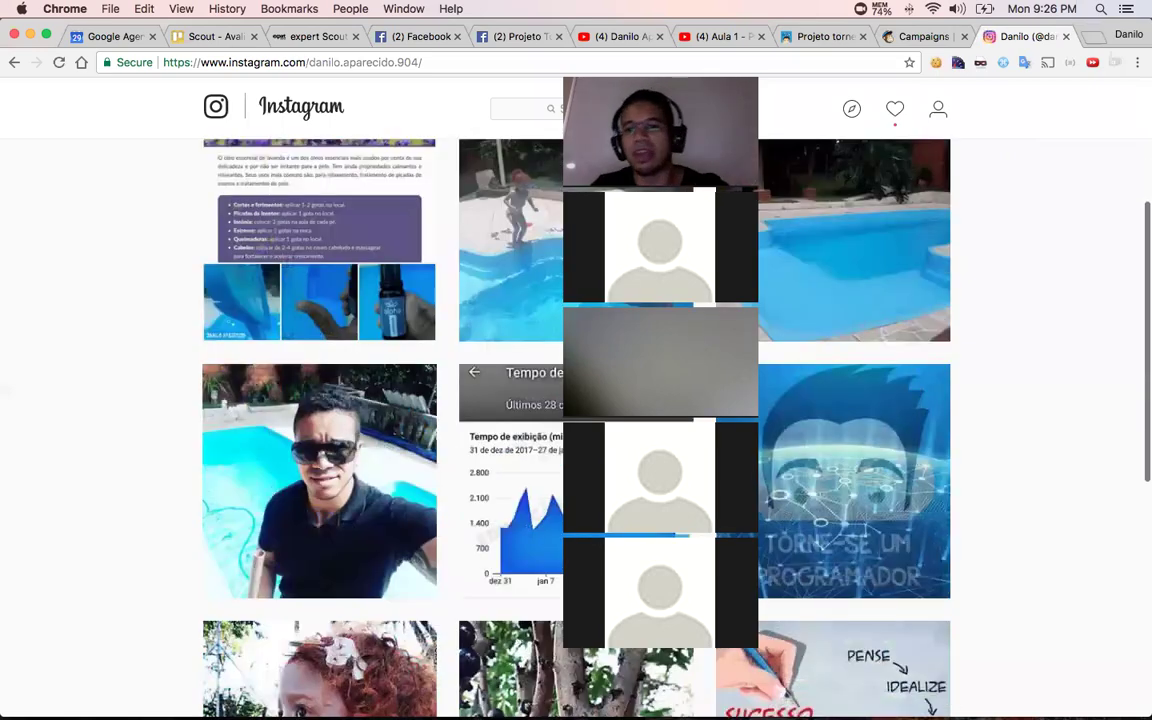
{"action": "scroll", "coordinate": [922, 404], "scroll_direction": "down", "scroll_amount": 1}
{"action": "scroll", "coordinate": [332, 390], "scroll_direction": "up", "scroll_amount": 4}
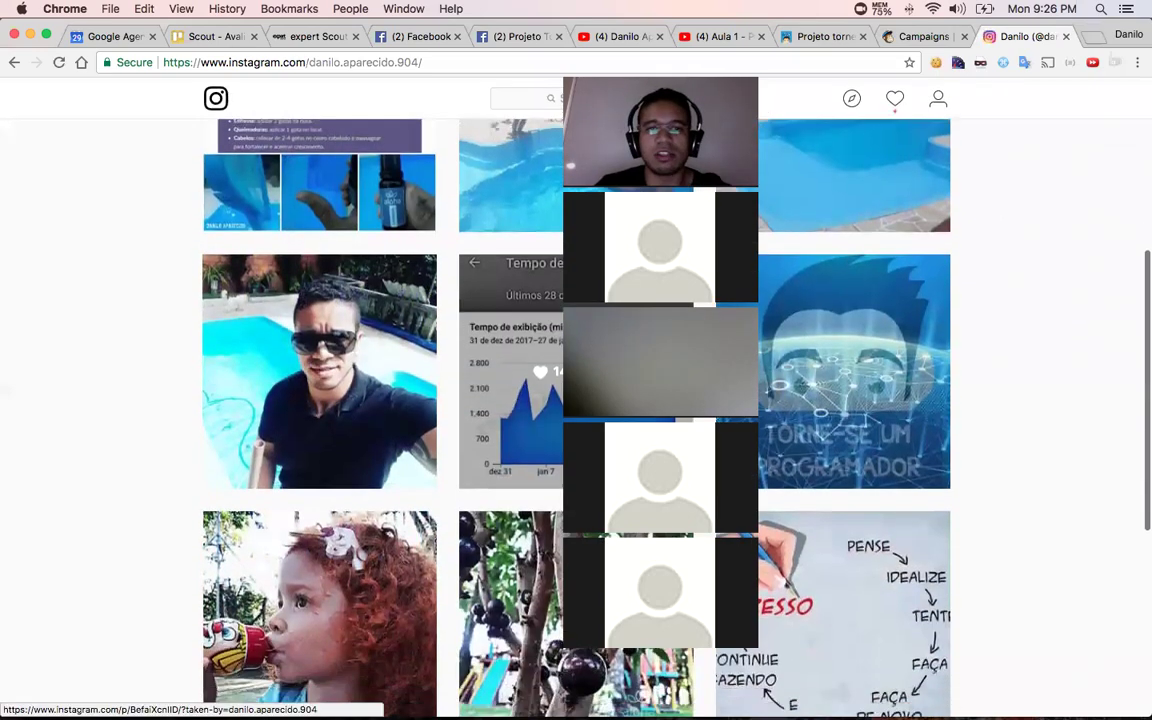
{"action": "left_click", "coordinate": [345, 320]}
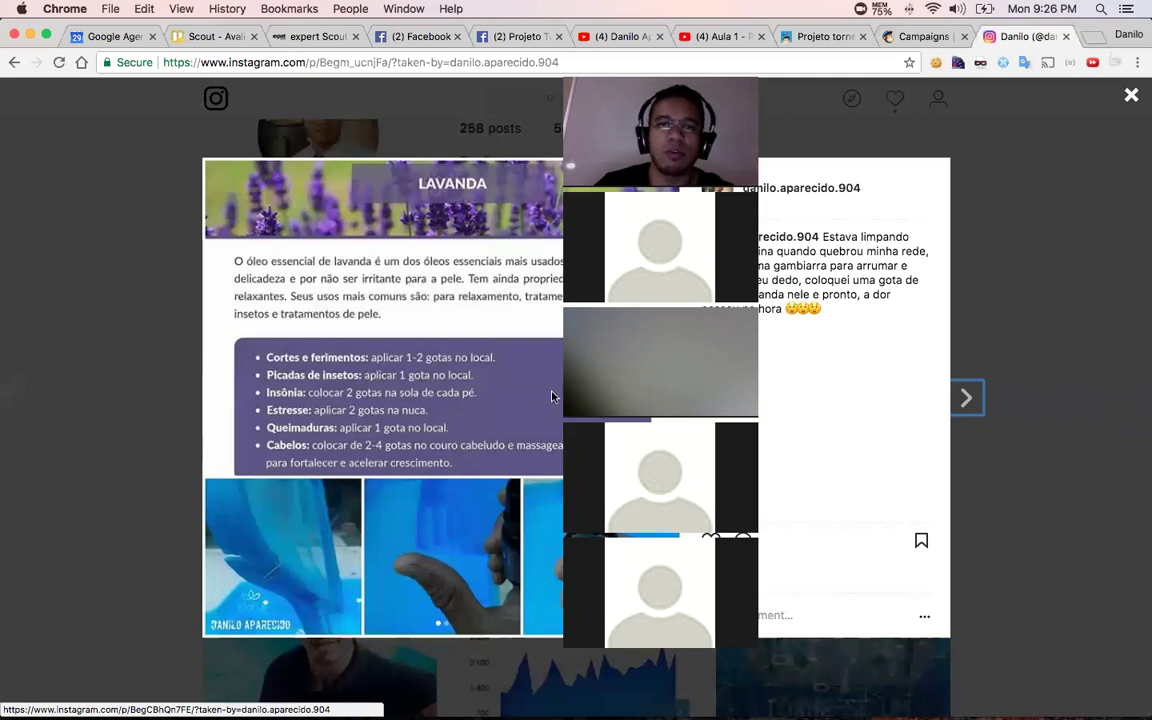
{"action": "left_click", "coordinate": [970, 400]}
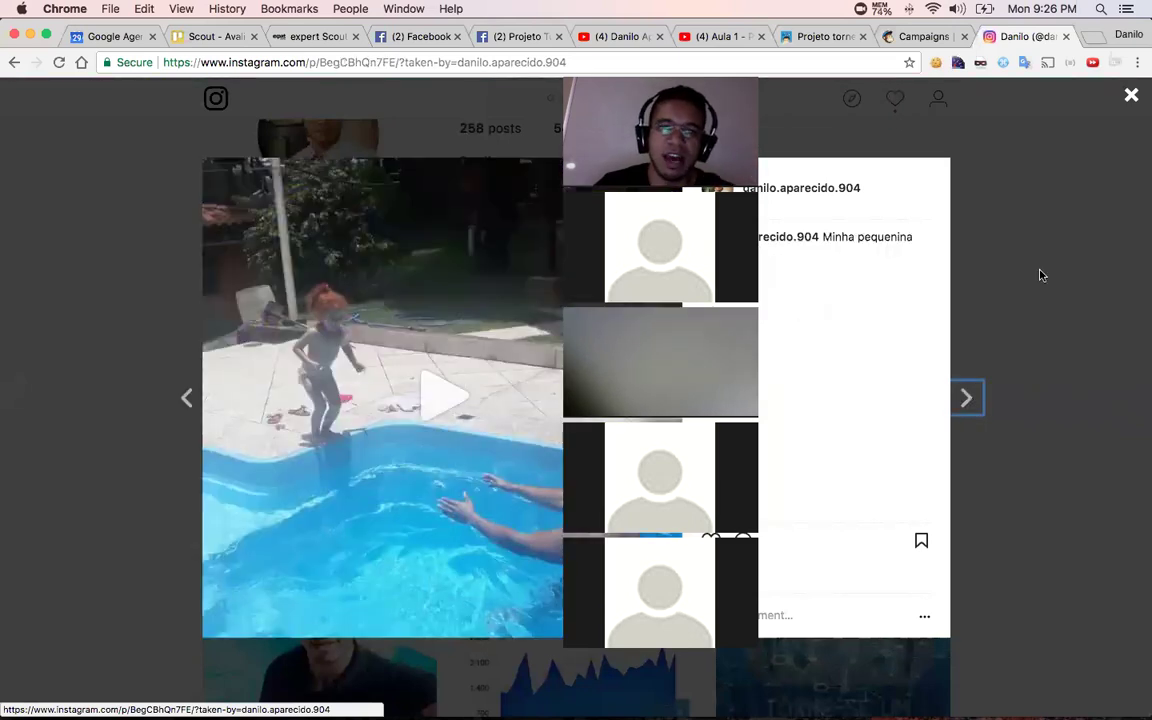
{"action": "left_click", "coordinate": [1040, 275]}
- Look through the Instagram profile's post grid, covering both personal photos and programming project posts
{"action": "scroll", "coordinate": [954, 393], "scroll_direction": "down", "scroll_amount": 5}
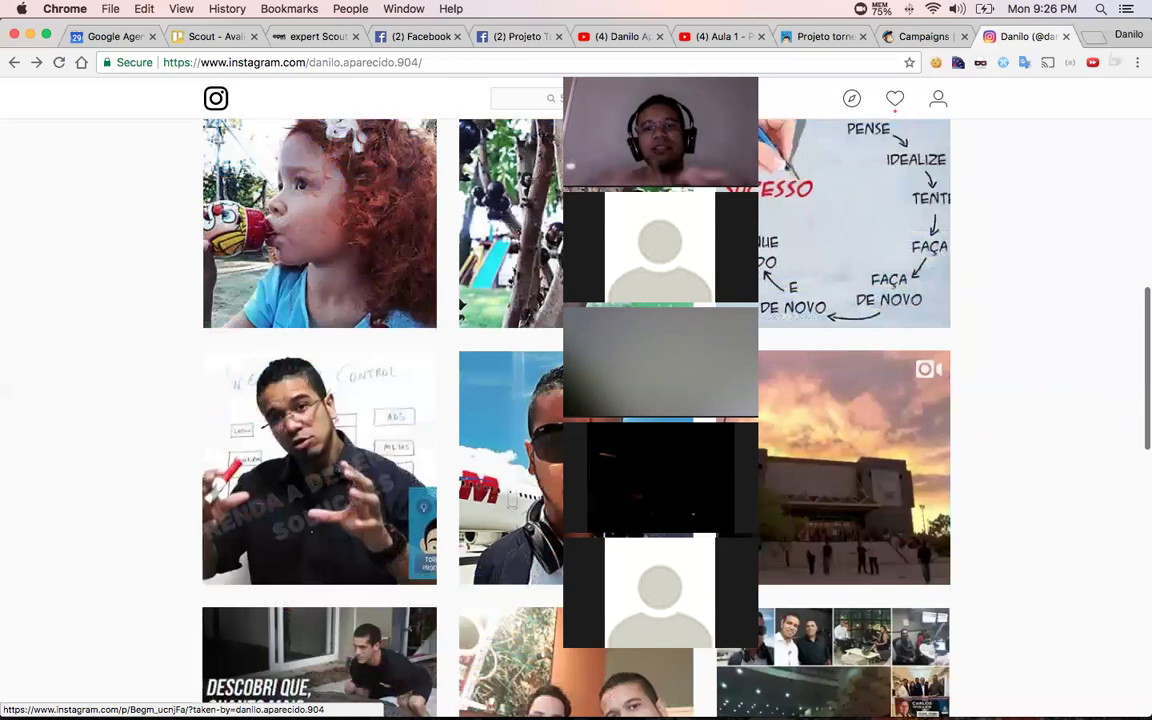
{"action": "scroll", "coordinate": [576, 400], "scroll_direction": "down", "scroll_amount": 3}
{"action": "scroll", "coordinate": [830, 300], "scroll_direction": "down", "scroll_amount": 1}
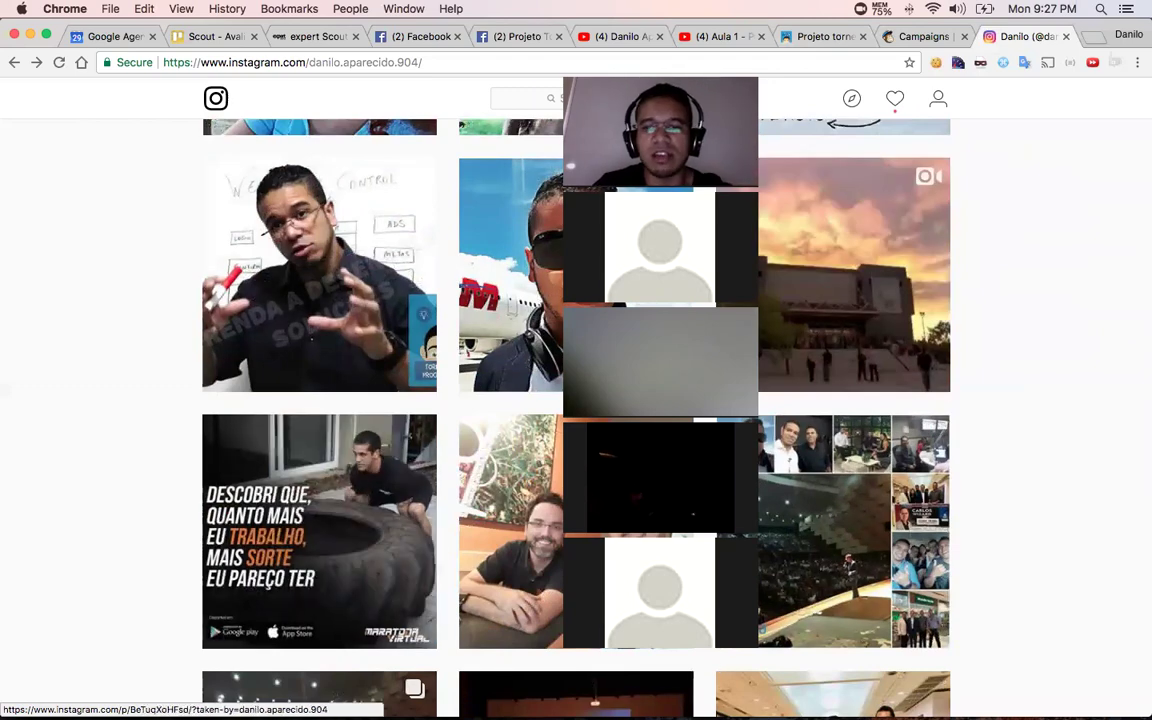
{"action": "scroll", "coordinate": [481, 358], "scroll_direction": "up", "scroll_amount": 3}
{"action": "scroll", "coordinate": [481, 358], "scroll_direction": "up", "scroll_amount": 8}
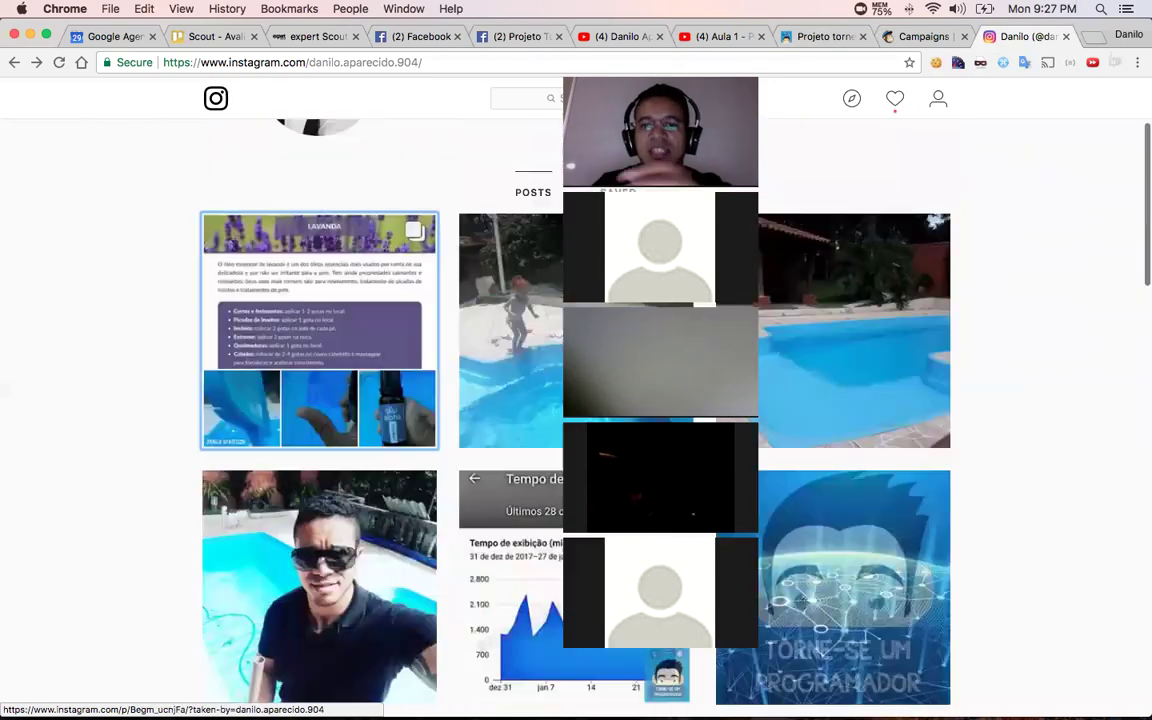
{"action": "scroll", "coordinate": [854, 210], "scroll_direction": "down", "scroll_amount": 2}
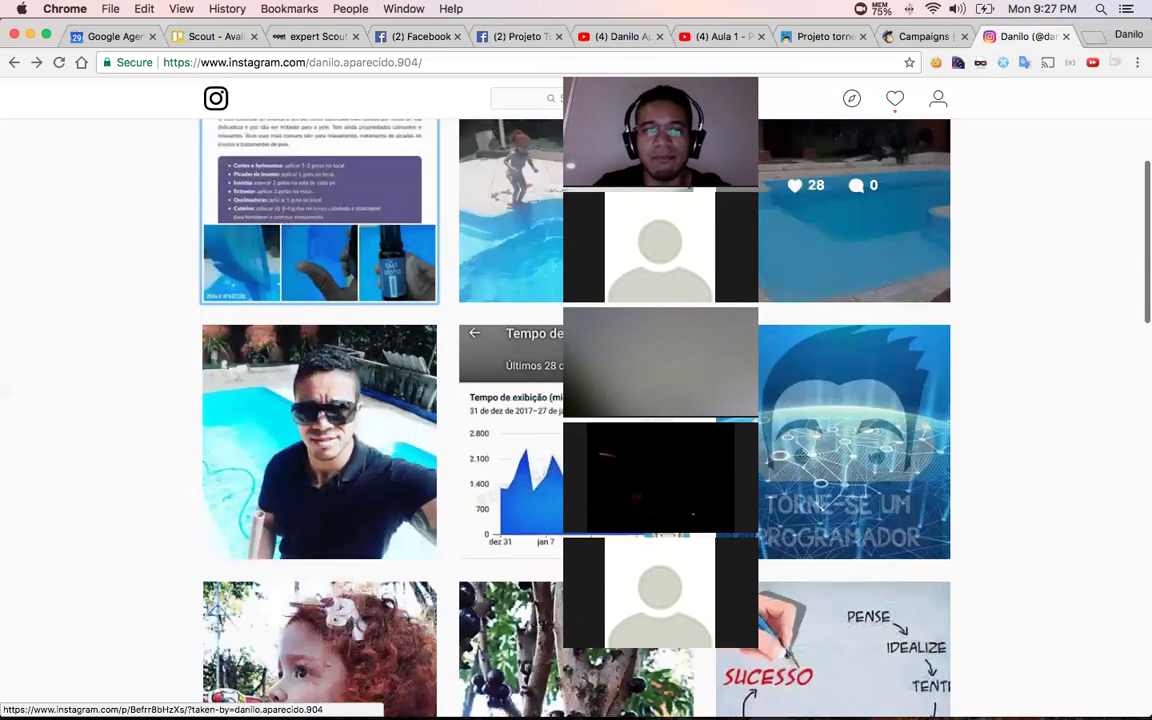
{"action": "scroll", "coordinate": [854, 210], "scroll_direction": "down", "scroll_amount": 1}
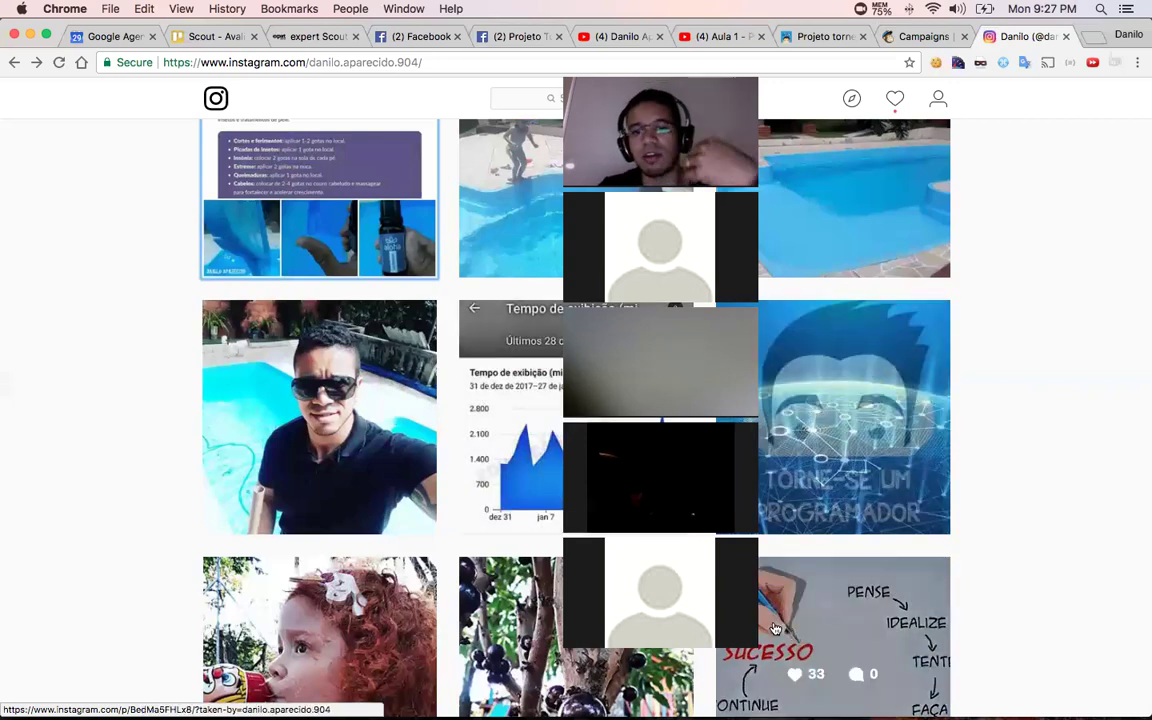
{"action": "scroll", "coordinate": [775, 628], "scroll_direction": "up", "scroll_amount": 2}
{"action": "scroll", "coordinate": [775, 628], "scroll_direction": "down", "scroll_amount": 4}
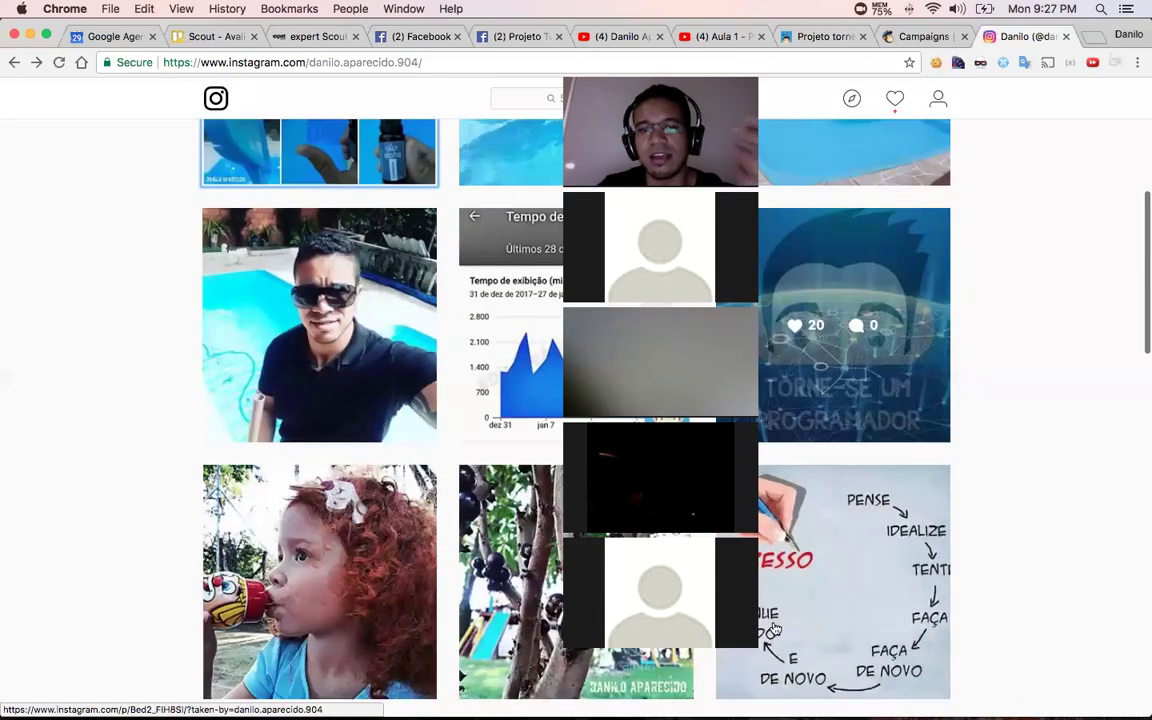
{"action": "scroll", "coordinate": [775, 628], "scroll_direction": "down", "scroll_amount": 6}
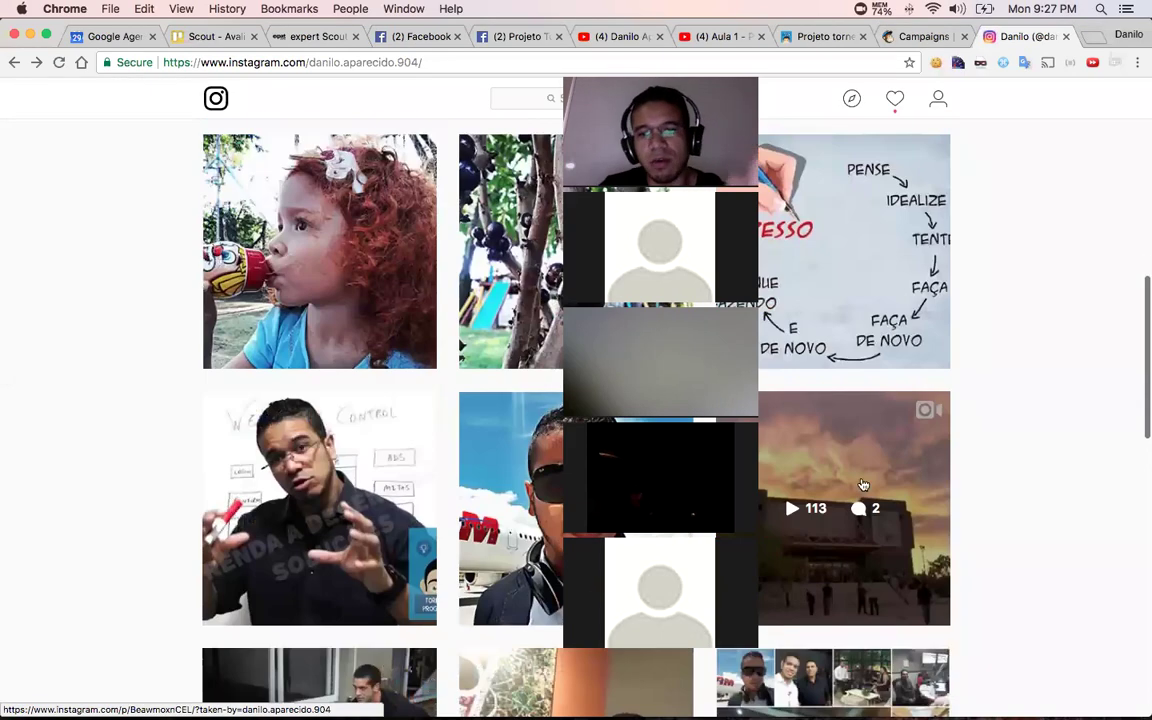
{"action": "scroll", "coordinate": [826, 444], "scroll_direction": "down", "scroll_amount": 6}
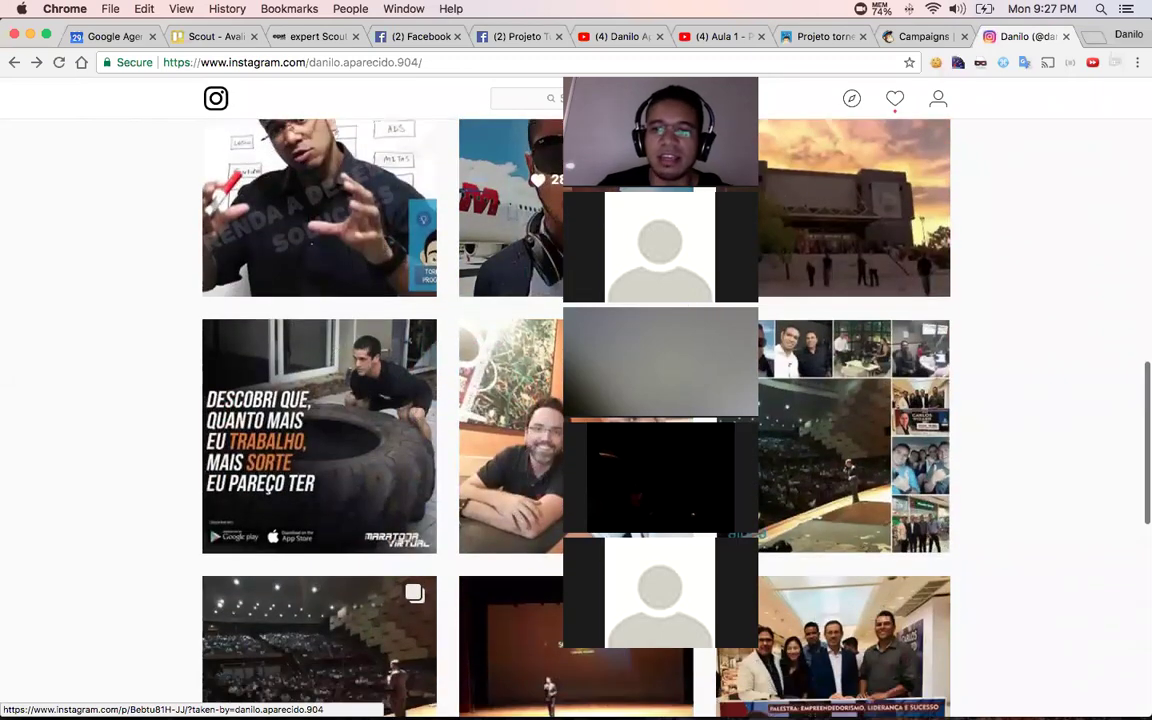
{"action": "scroll", "coordinate": [865, 462], "scroll_direction": "down", "scroll_amount": 1}
- View the Aracajú trip collage post, close it and look over the event photos below it
{"action": "left_click", "coordinate": [865, 462]}
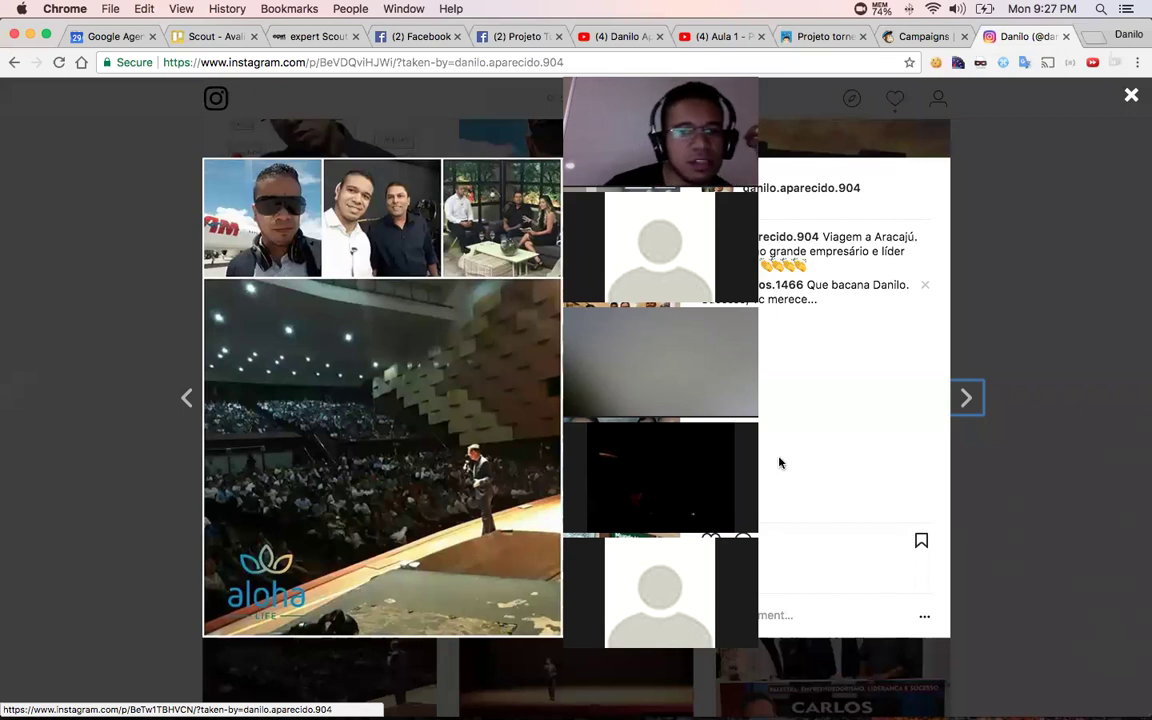
{"action": "left_click", "coordinate": [1038, 302]}
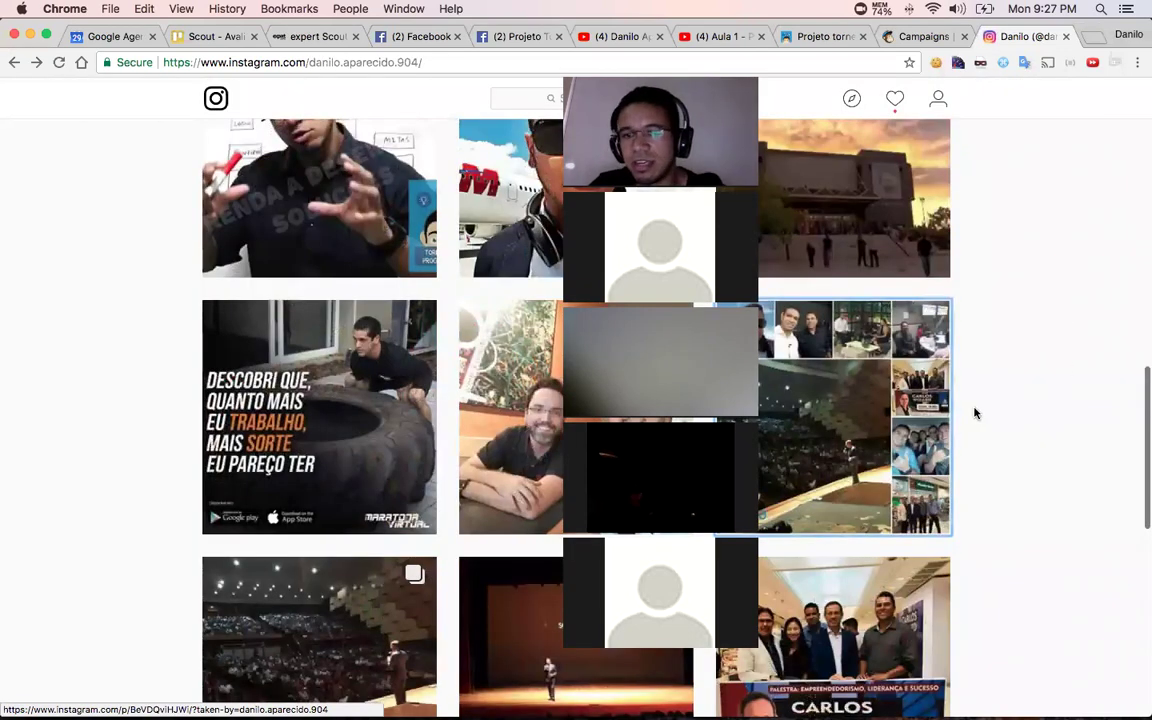
{"action": "scroll", "coordinate": [973, 413], "scroll_direction": "down", "scroll_amount": 3}
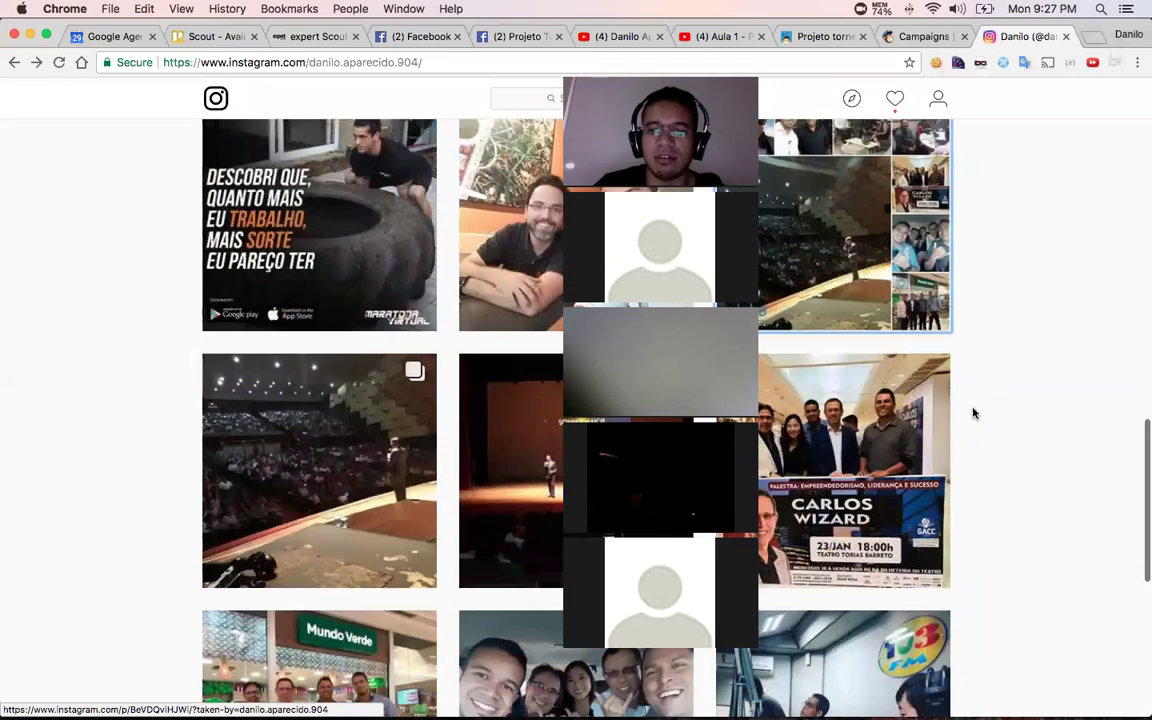
{"action": "scroll", "coordinate": [973, 413], "scroll_direction": "down", "scroll_amount": 2}
{"action": "scroll", "coordinate": [973, 413], "scroll_direction": "up", "scroll_amount": 3}
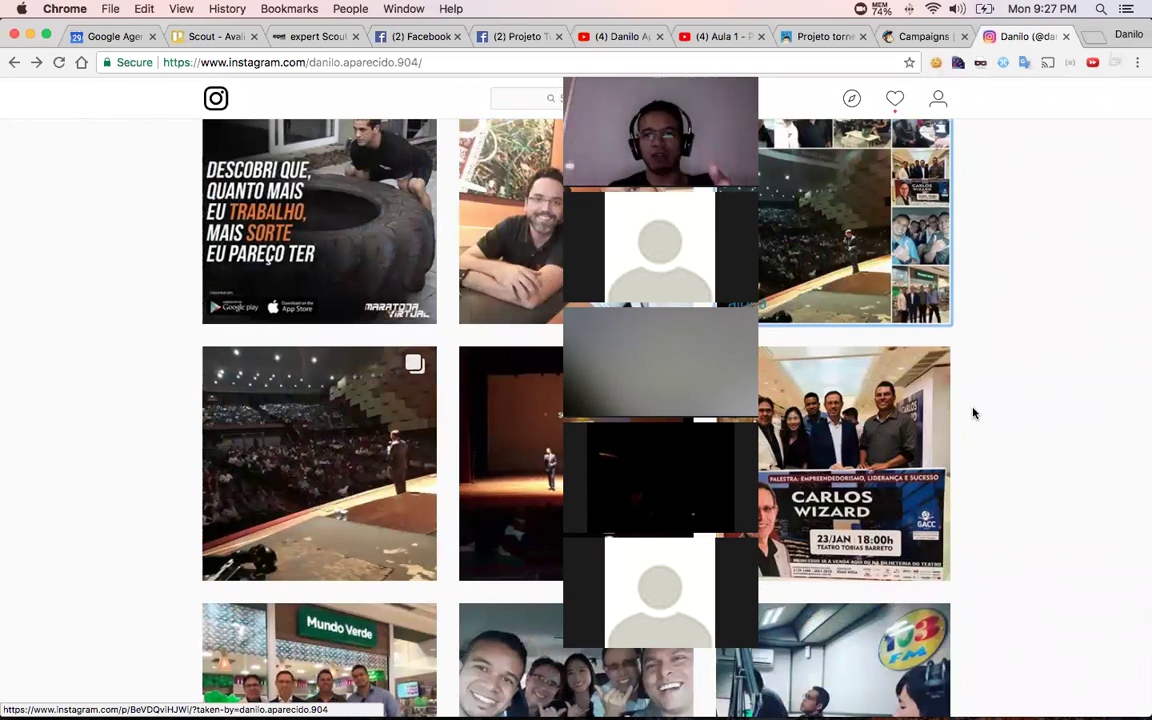
- Revisit the Facebook news feed, the YouTube channel's exercise videos, the Instagram profile and the project's Facebook page
{"action": "left_click", "coordinate": [445, 38]}
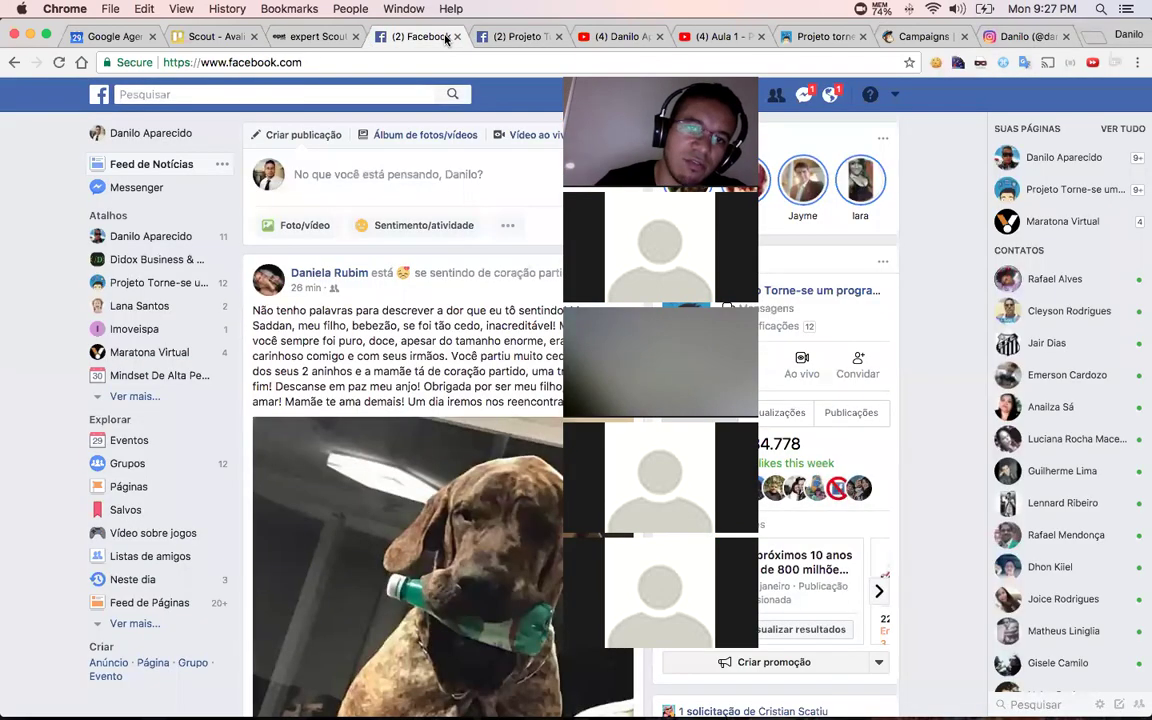
{"action": "left_click", "coordinate": [637, 38]}
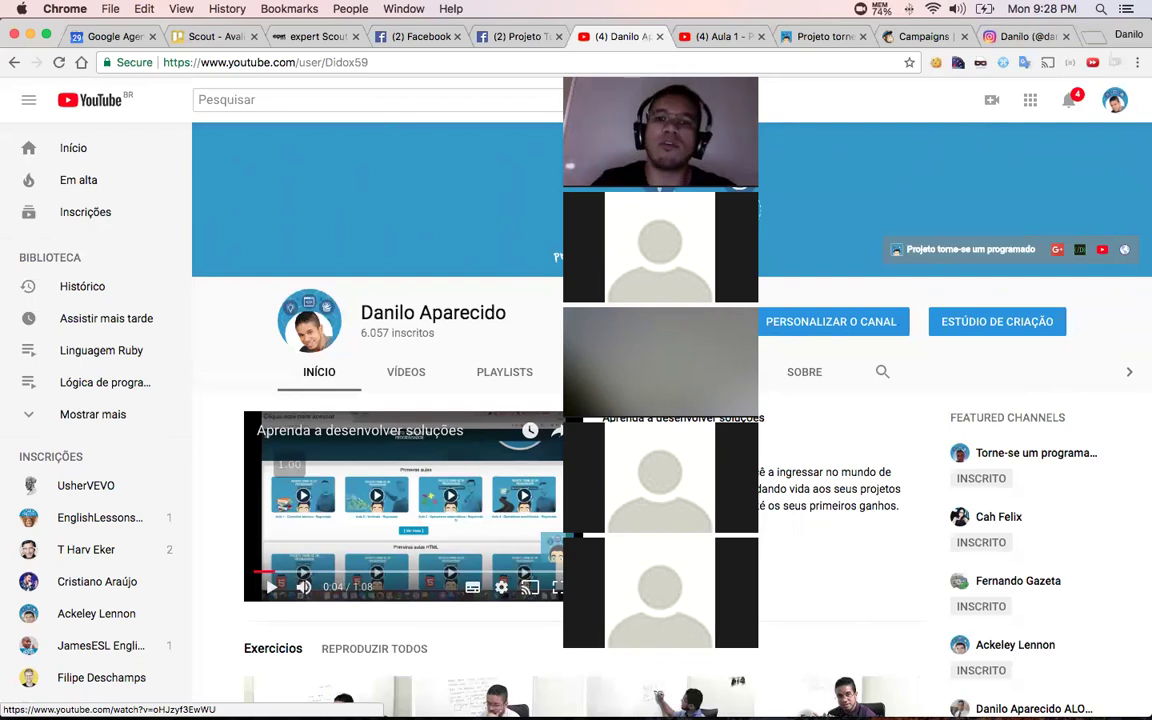
{"action": "scroll", "coordinate": [400, 500], "scroll_direction": "down", "scroll_amount": 3}
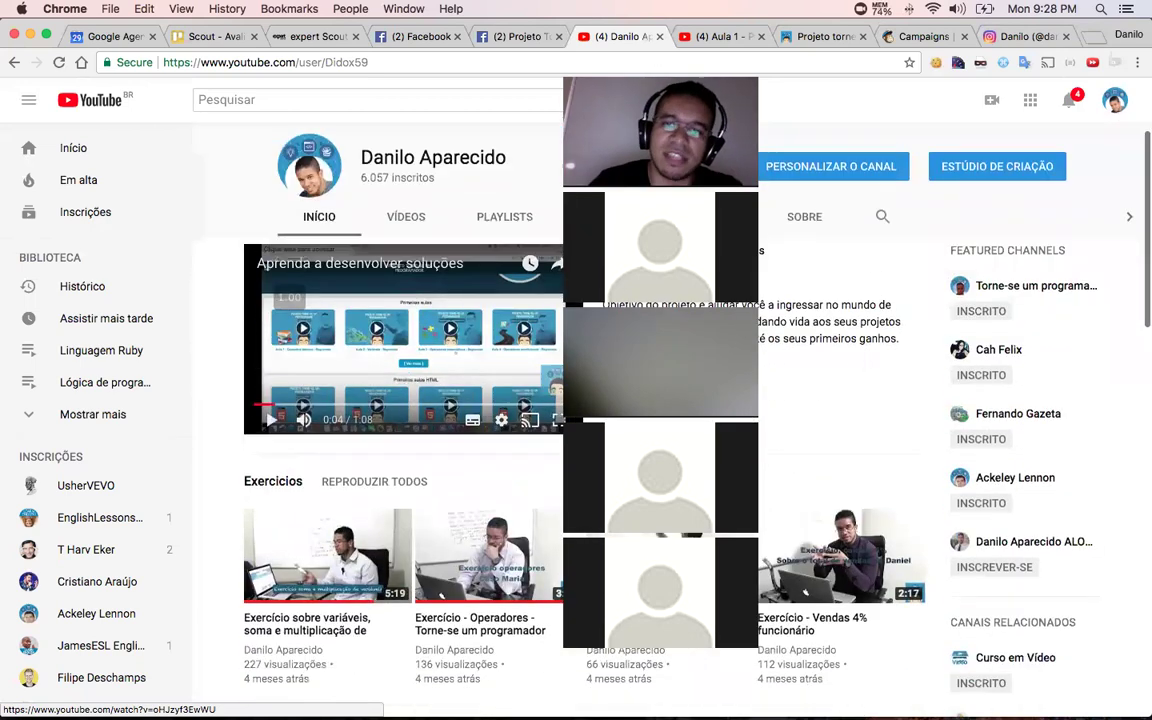
{"action": "left_click", "coordinate": [987, 37]}
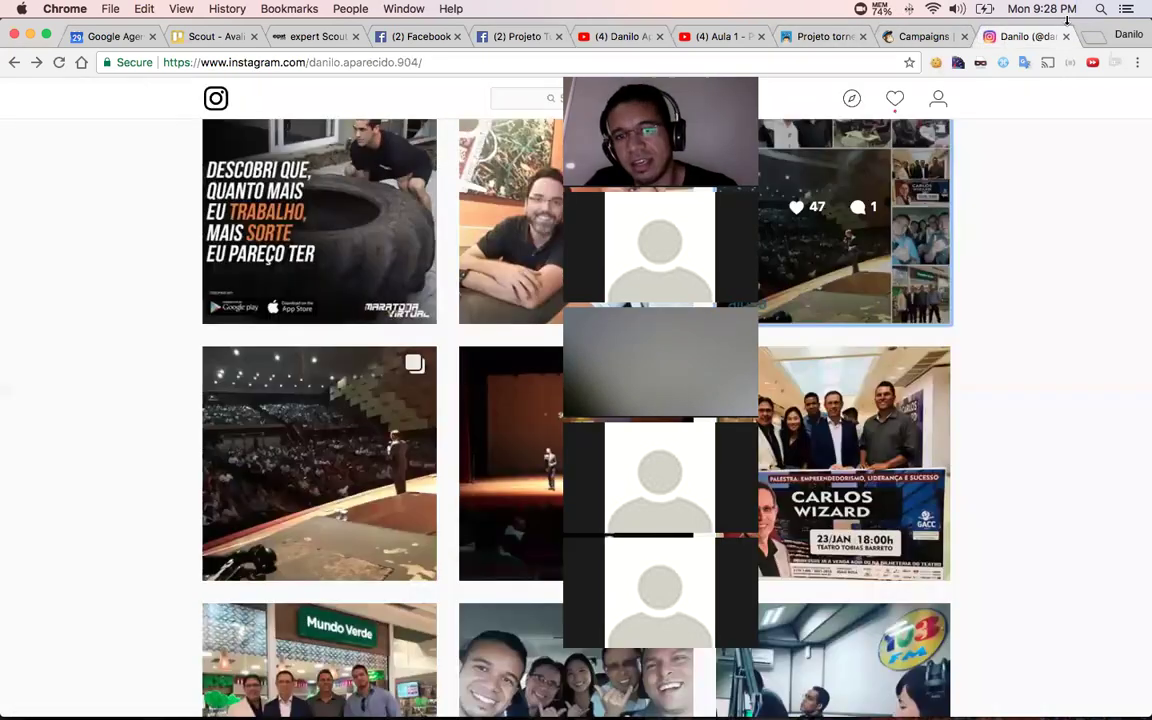
{"action": "left_click", "coordinate": [543, 37]}
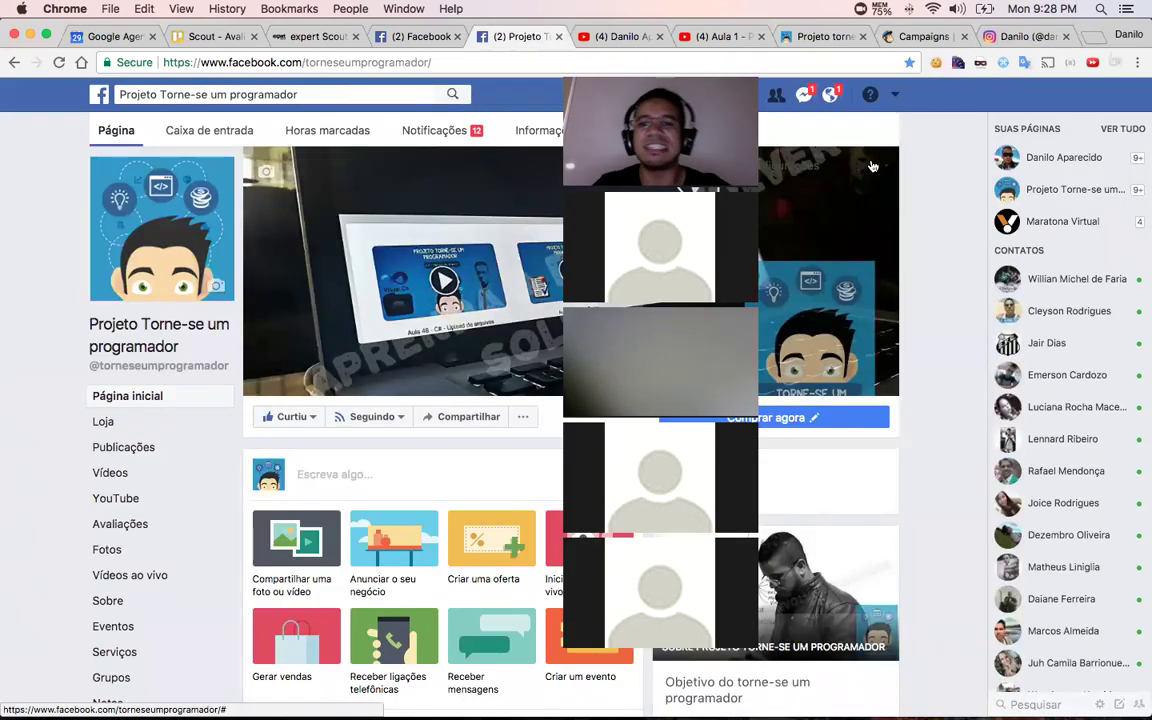
{"action": "left_click", "coordinate": [621, 37]}
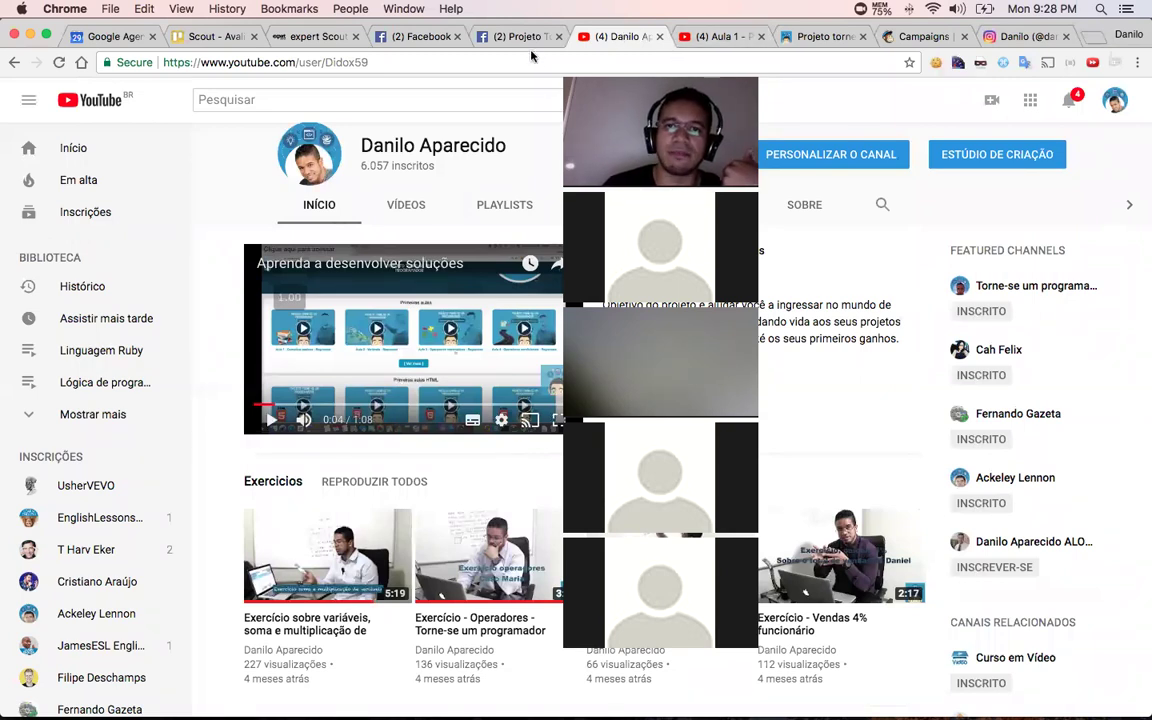
- Return to the Instagram profile and look over the newest posts at the beginning of its grid
{"action": "key", "text": "ctrl+Right"}
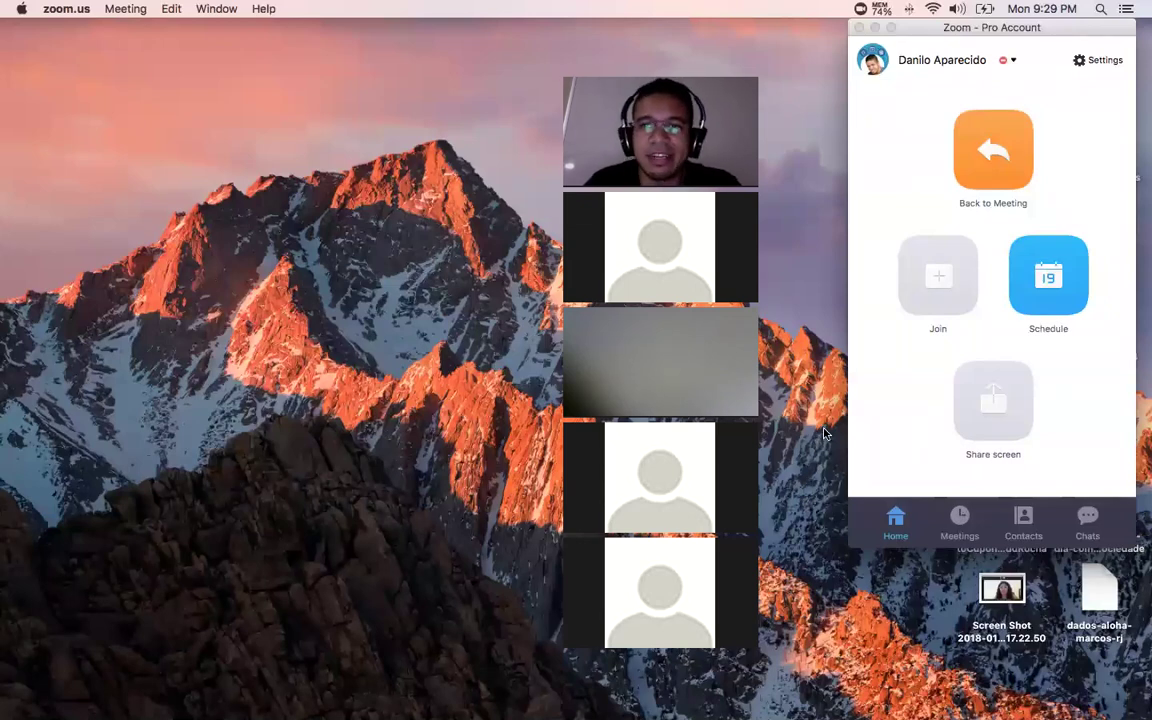
{"action": "key", "text": "ctrl+Left"}
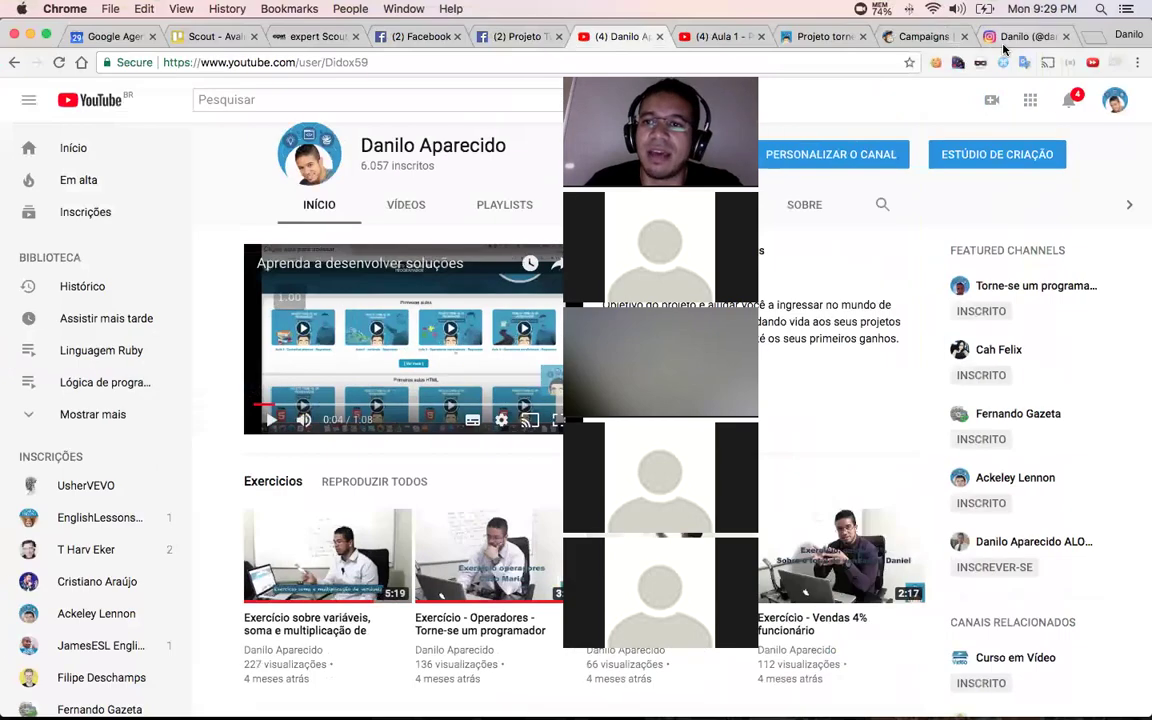
{"action": "left_click", "coordinate": [1004, 46]}
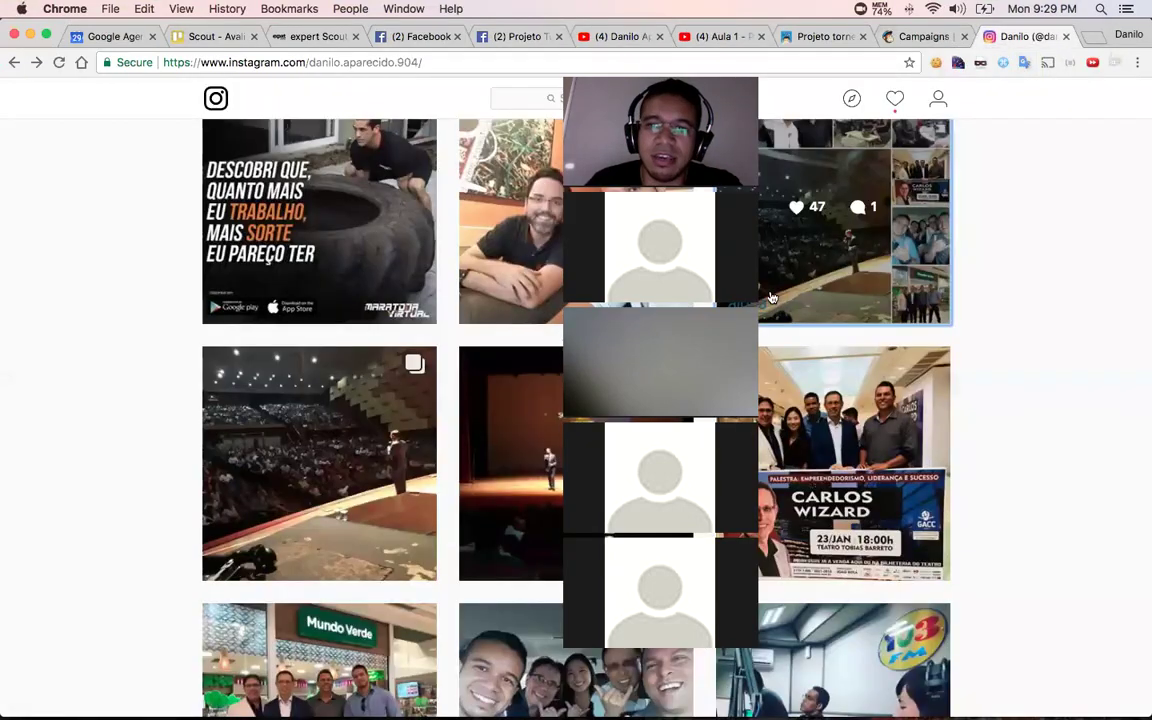
{"action": "scroll", "coordinate": [769, 296], "scroll_direction": "up", "scroll_amount": 10}
{"action": "scroll", "coordinate": [770, 296], "scroll_direction": "down", "scroll_amount": 2}
{"action": "scroll", "coordinate": [769, 296], "scroll_direction": "down", "scroll_amount": 2}
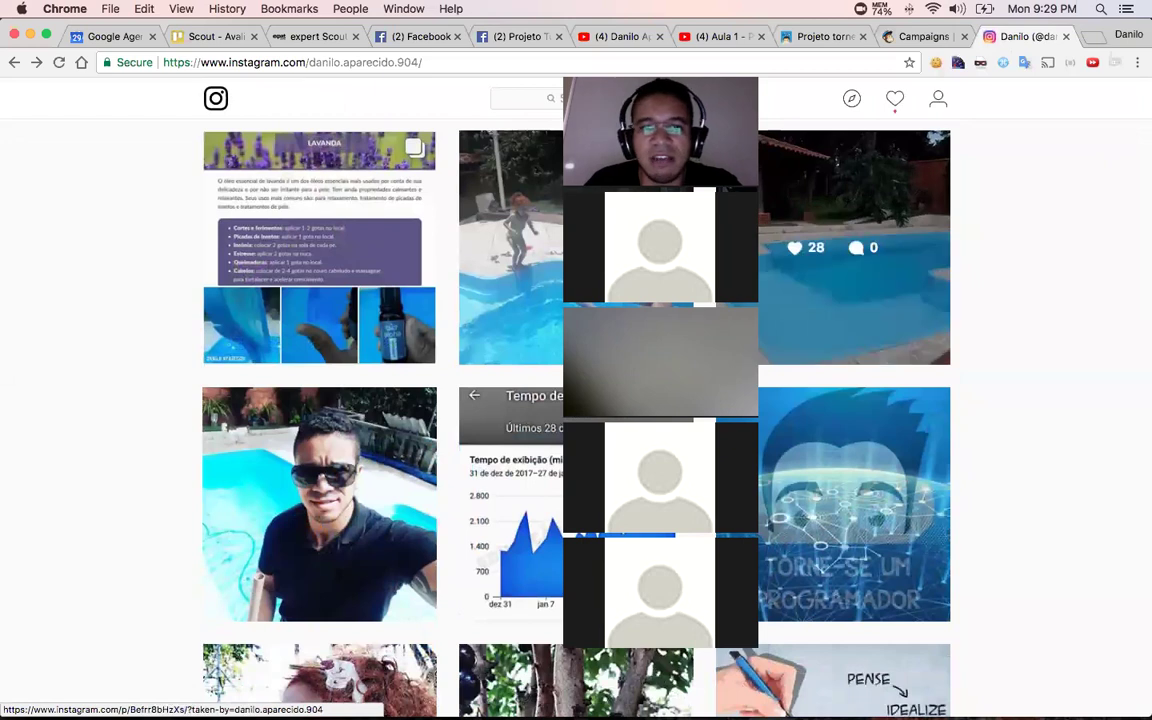
{"action": "scroll", "coordinate": [855, 300], "scroll_direction": "up", "scroll_amount": 2}
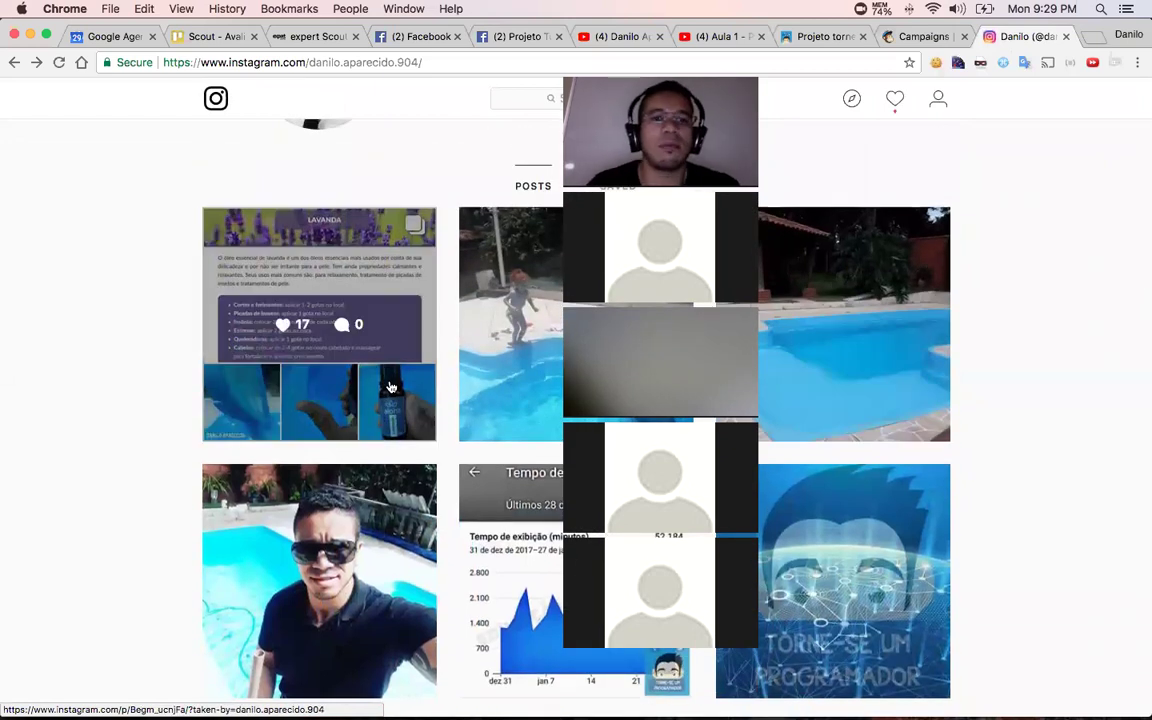
- View the Lavanda post and the pool post after it, go back to Lavanda, and close it to return to the grid
{"action": "left_click", "coordinate": [391, 387]}
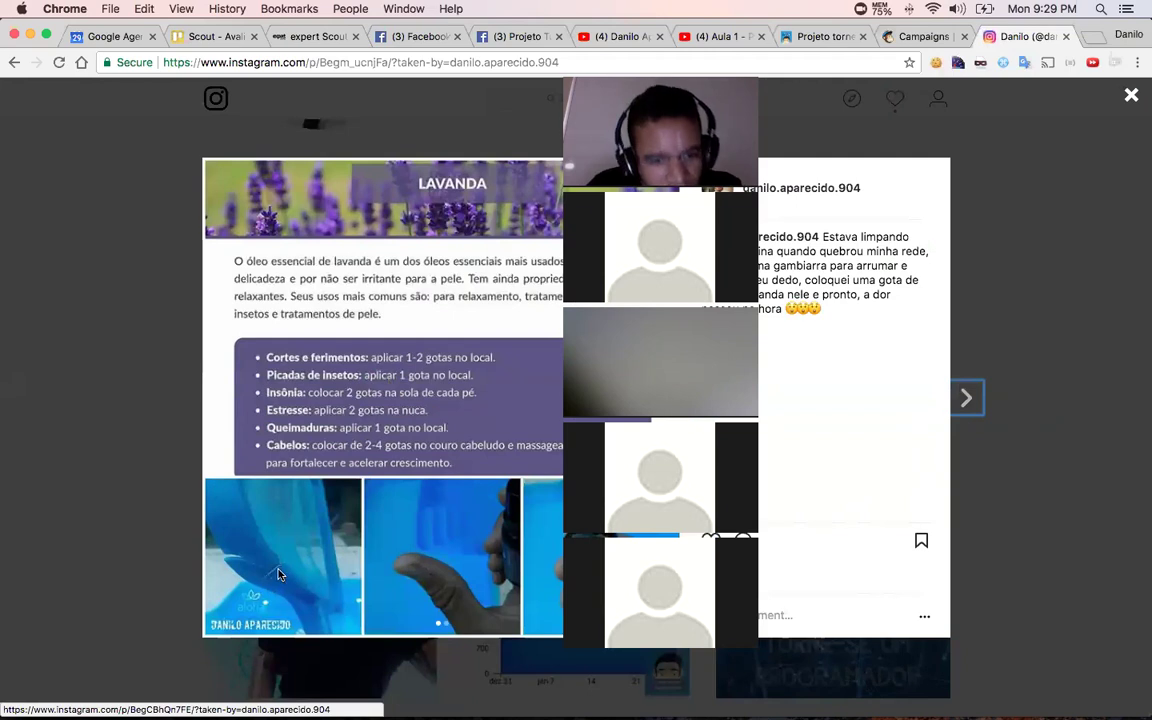
{"action": "left_click", "coordinate": [965, 399]}
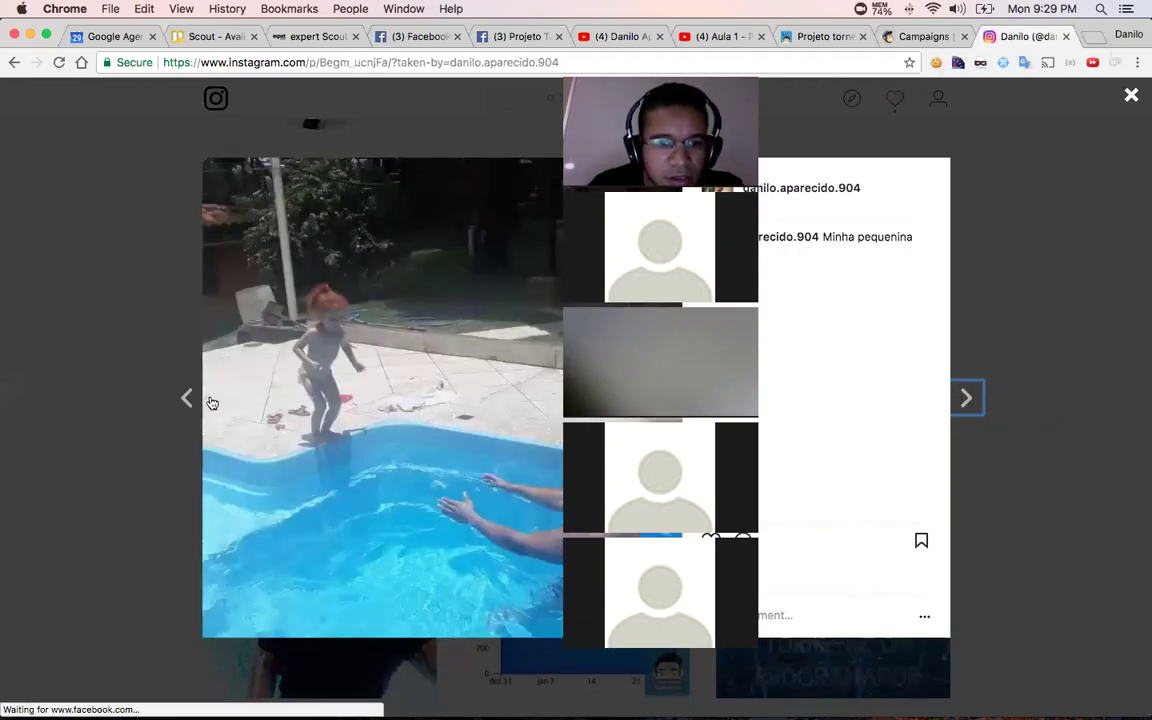
{"action": "left_click", "coordinate": [212, 403]}
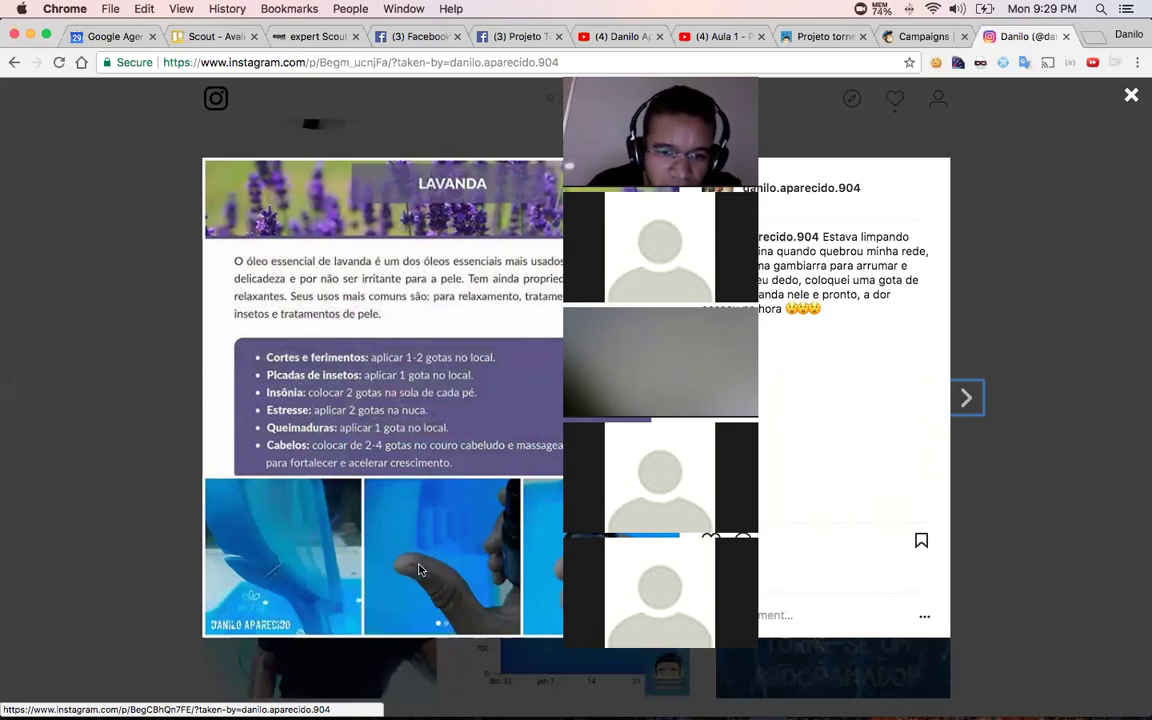
{"action": "left_click", "coordinate": [1049, 323]}
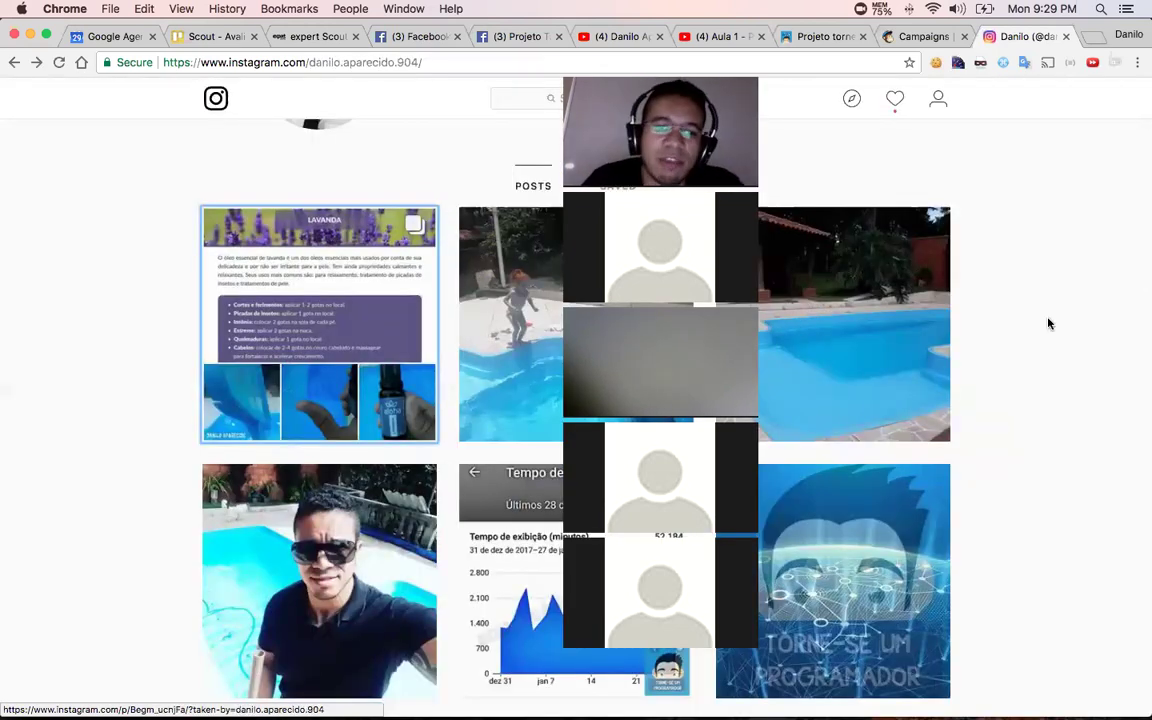
{"action": "scroll", "coordinate": [1035, 278], "scroll_direction": "down", "scroll_amount": 3}
{"action": "scroll", "coordinate": [1035, 278], "scroll_direction": "up", "scroll_amount": 4}
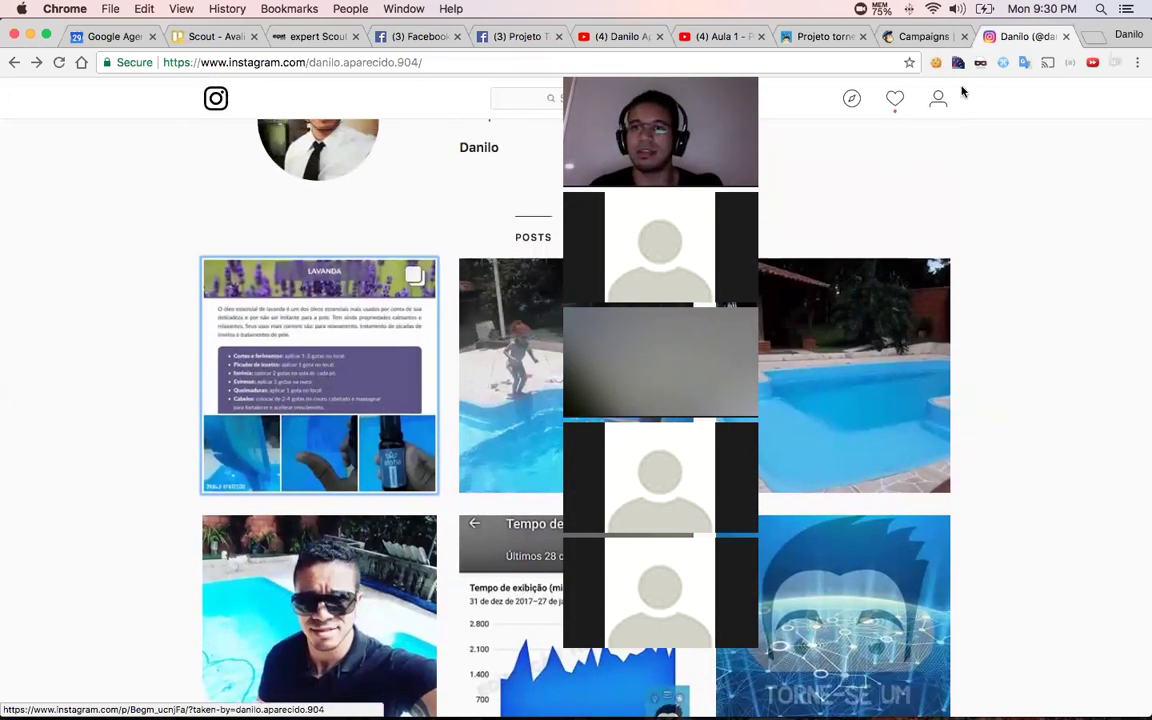
- Revisit the Aula 1 video and the YouTube channel's home page, dismissing the Noite Familiar calendar notification
{"action": "left_click", "coordinate": [731, 38]}
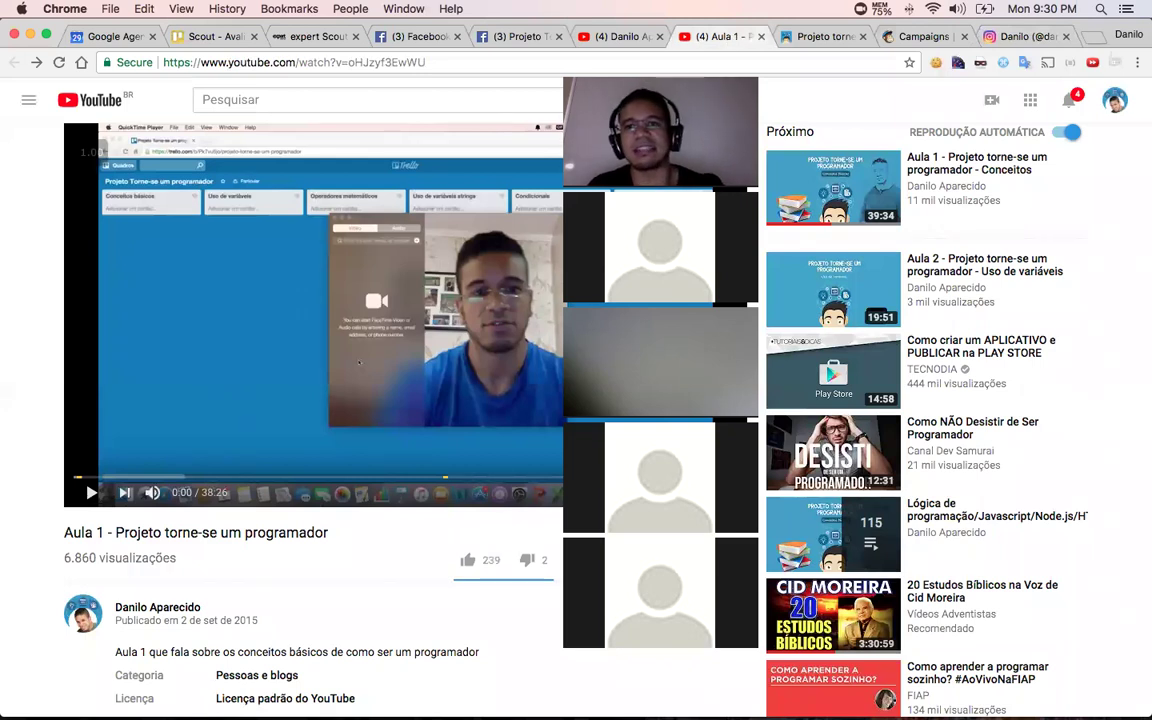
{"action": "left_click", "coordinate": [629, 38]}
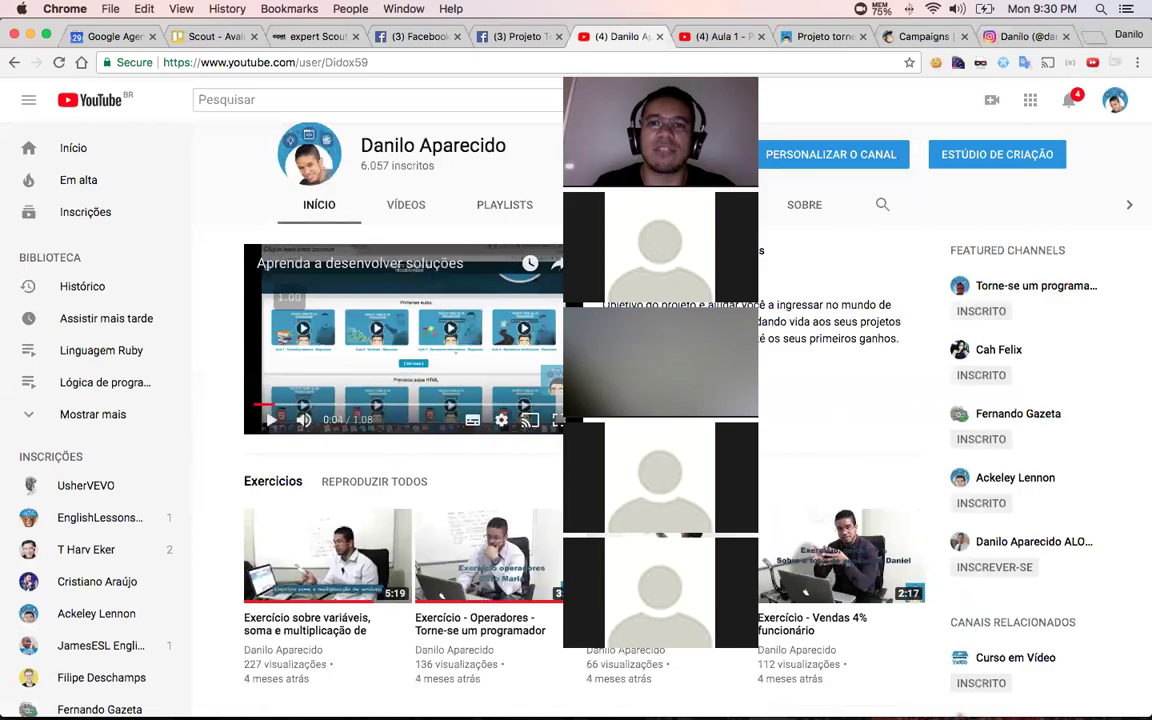
{"action": "key", "text": "ctrl+Right"}
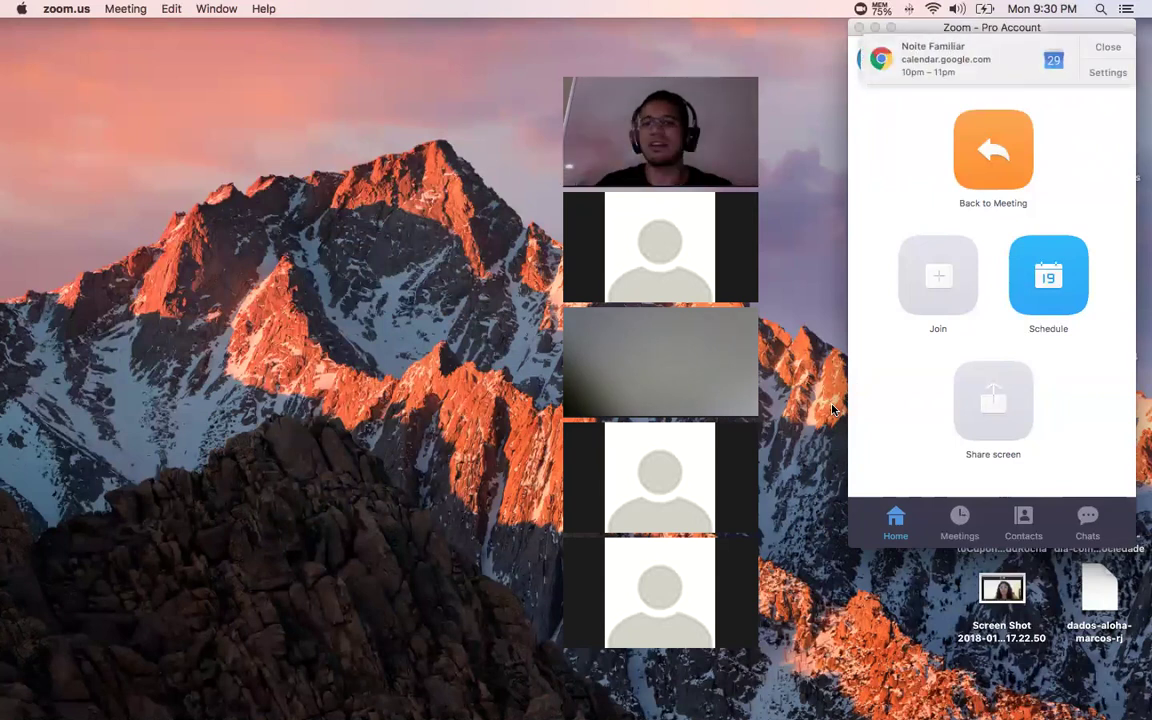
{"action": "left_click", "coordinate": [1109, 46]}
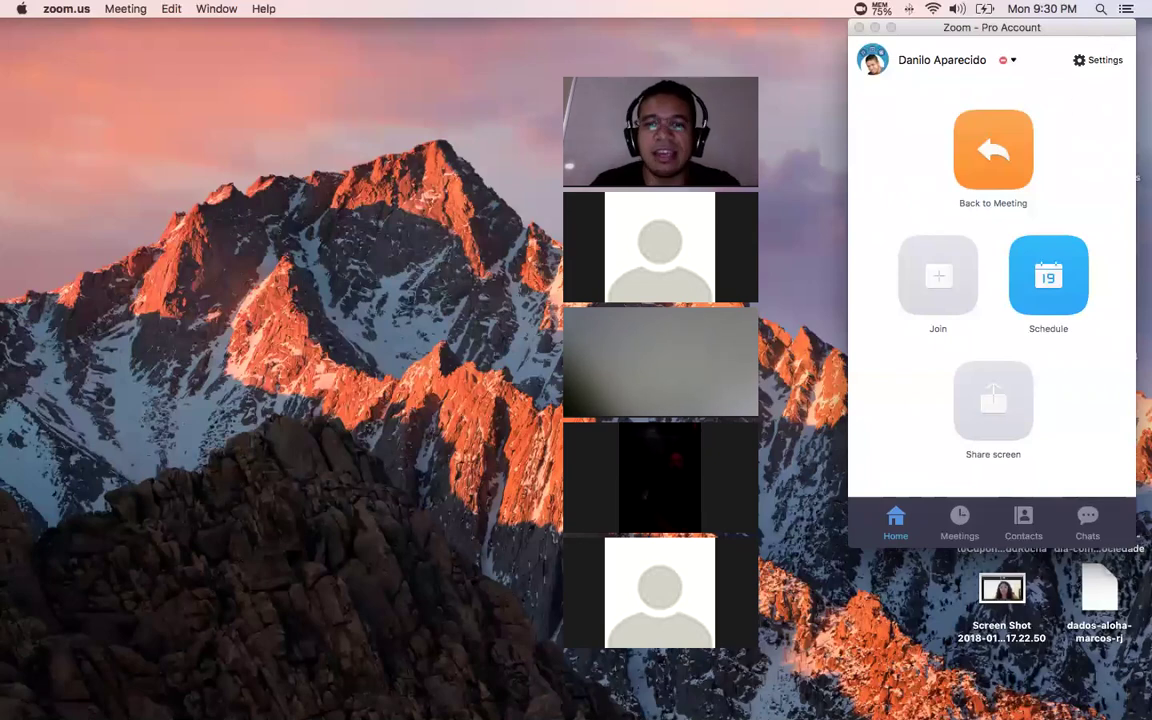
{"action": "key", "text": "super+Tab"}
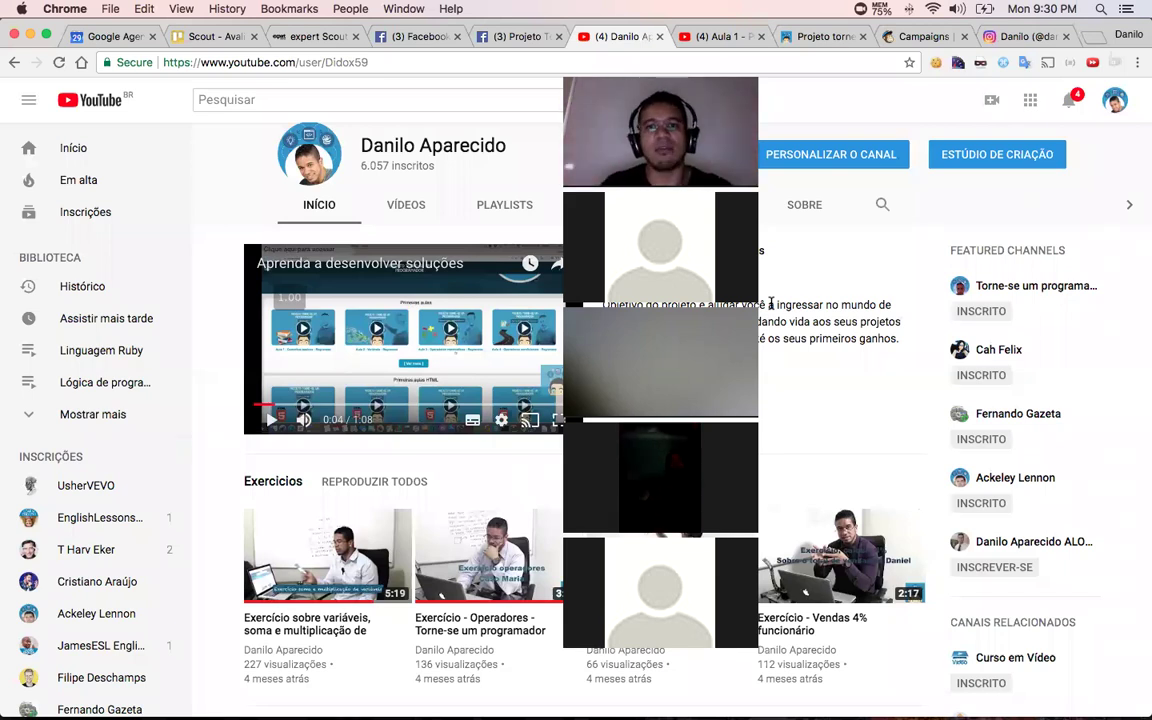
- Alternate between the project's Facebook page and the YouTube channel, and look over the Facebook page's cover and weekly statistics
{"action": "left_click", "coordinate": [515, 37]}
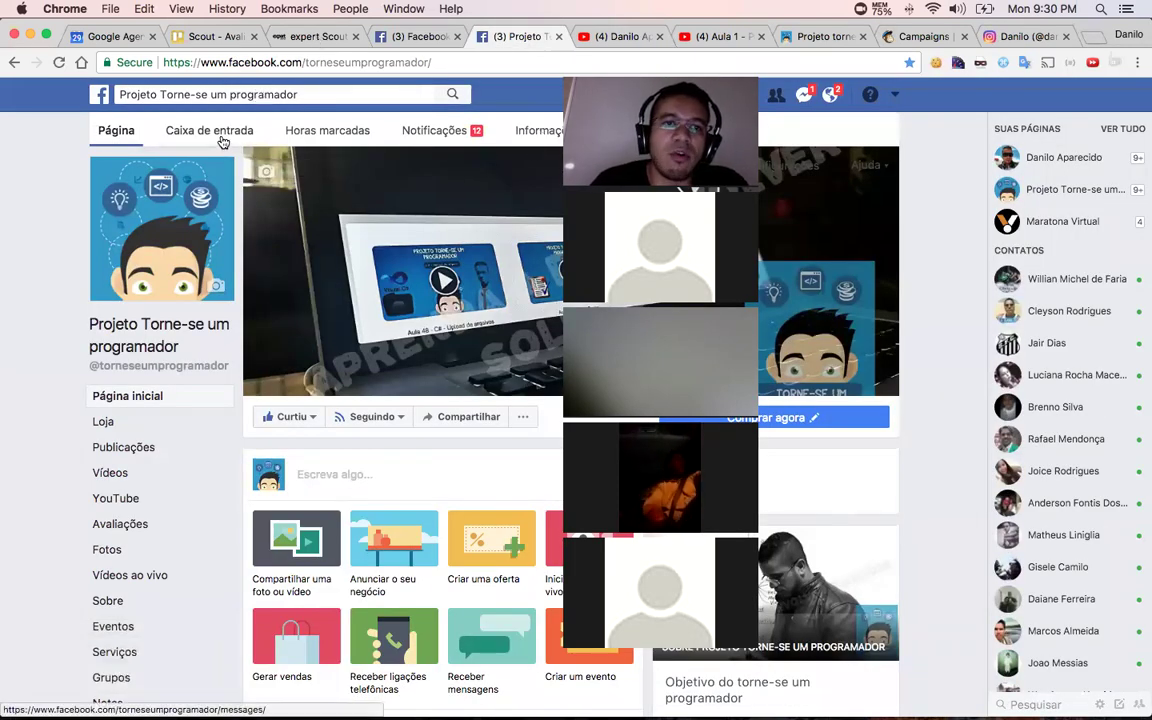
{"action": "left_click", "coordinate": [607, 37]}
{"action": "left_click", "coordinate": [515, 37]}
{"action": "left_click", "coordinate": [605, 37]}
{"action": "left_click", "coordinate": [507, 37]}
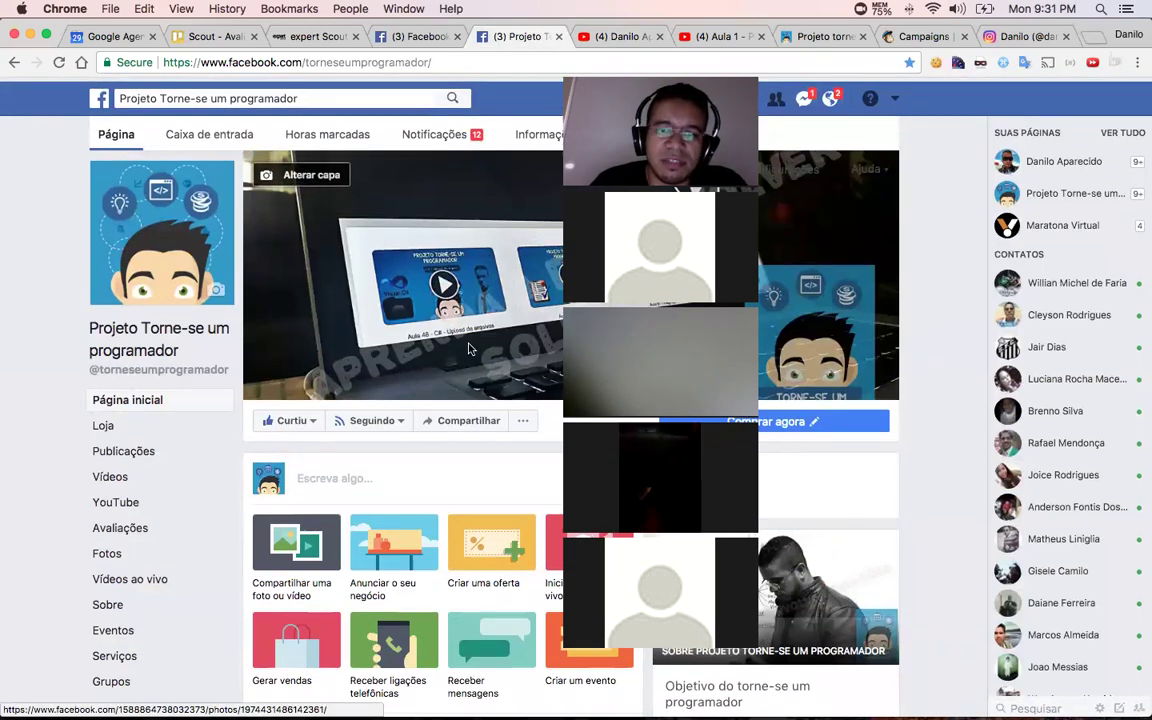
{"action": "scroll", "coordinate": [279, 160], "scroll_direction": "down", "scroll_amount": 5}
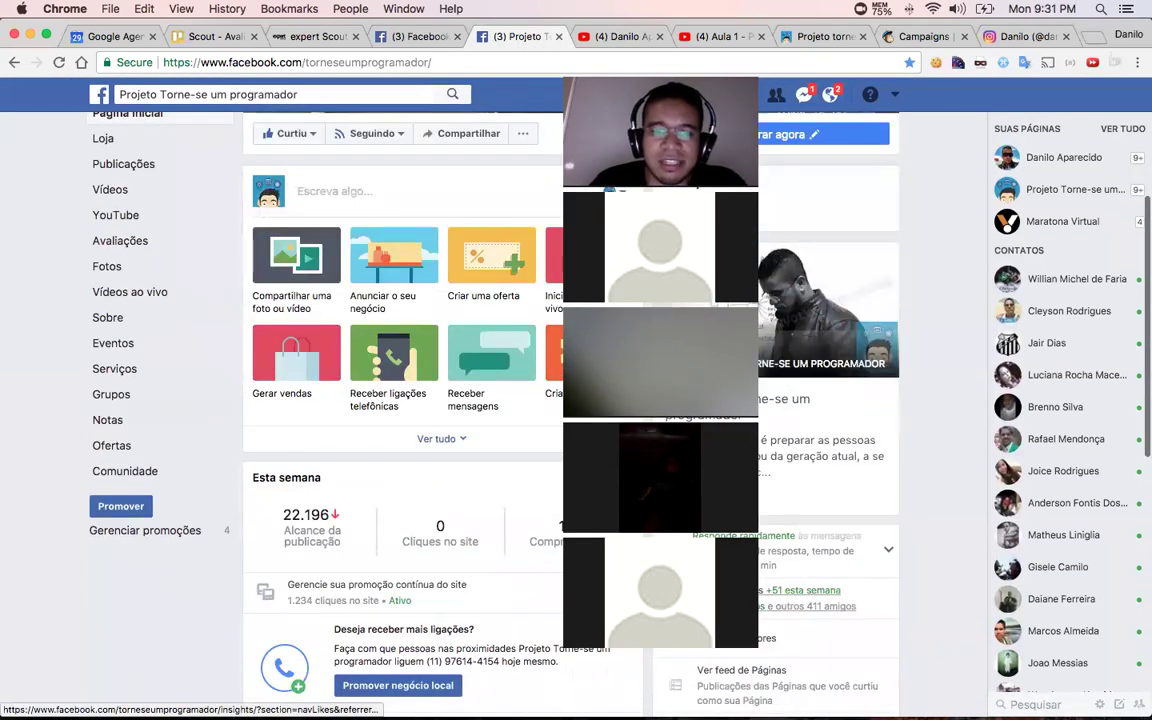
{"action": "scroll", "coordinate": [306, 372], "scroll_direction": "up", "scroll_amount": 5}
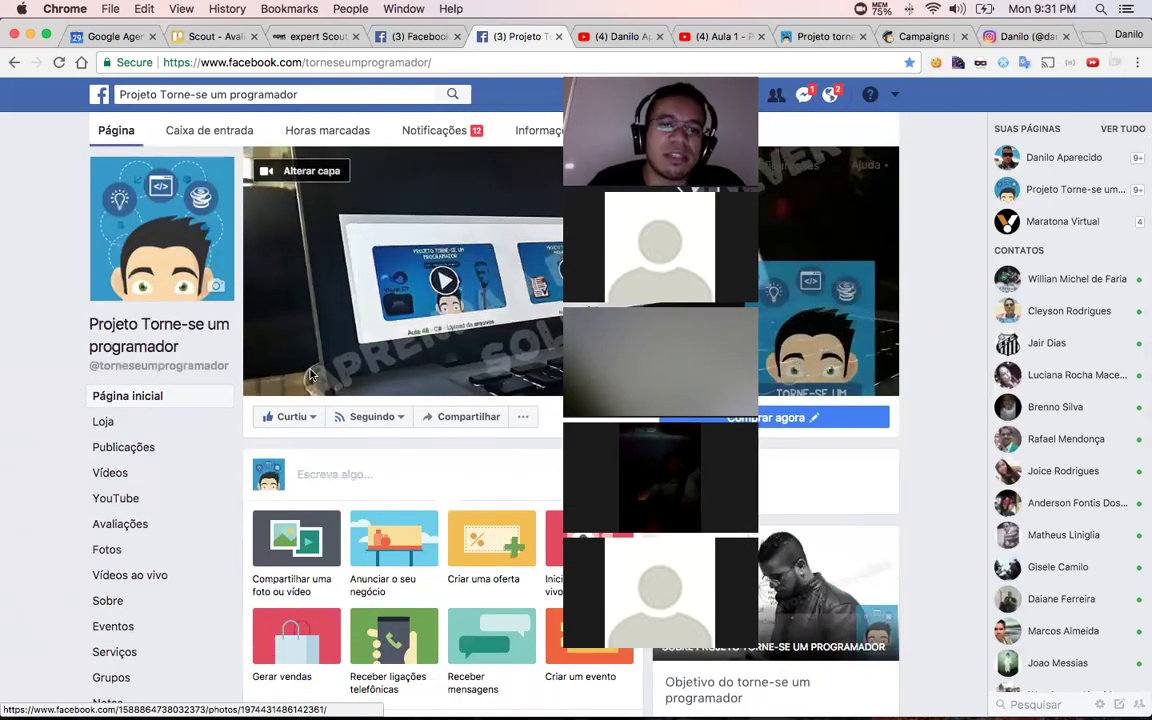
- Examine the "Dizem que sou louco, por eu fazer coisas assim" post and its surroundings on the project's Facebook page
{"action": "scroll", "coordinate": [474, 387], "scroll_direction": "down", "scroll_amount": 2}
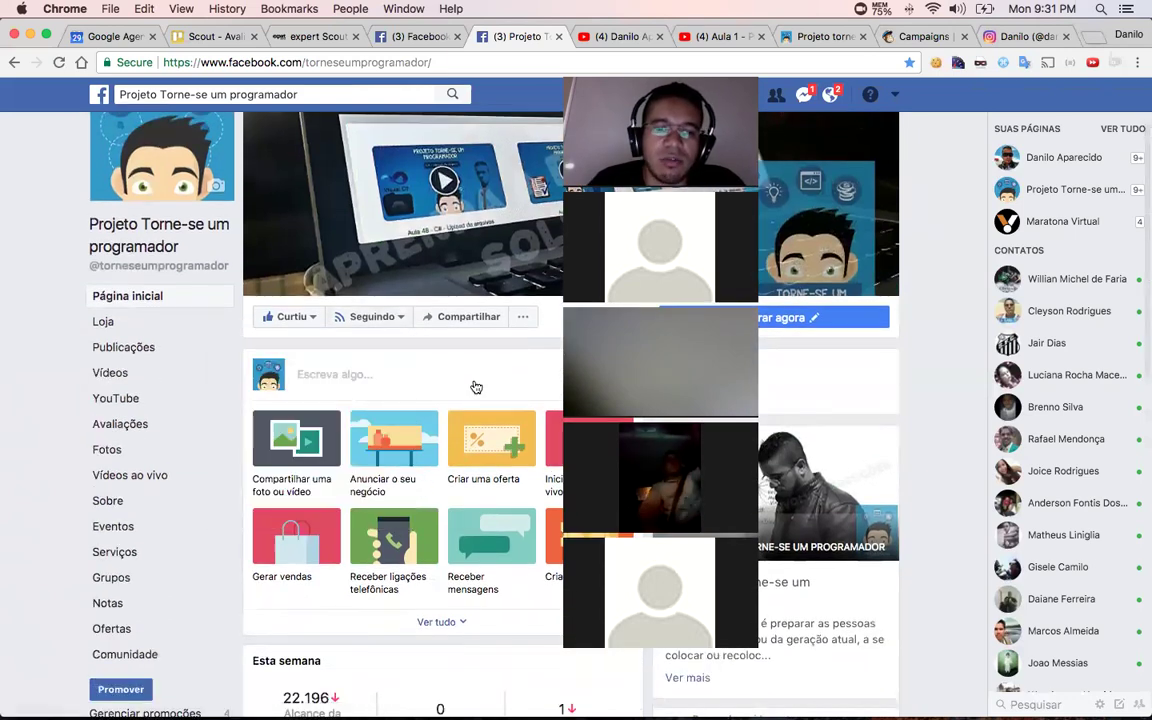
{"action": "scroll", "coordinate": [476, 387], "scroll_direction": "down", "scroll_amount": 10}
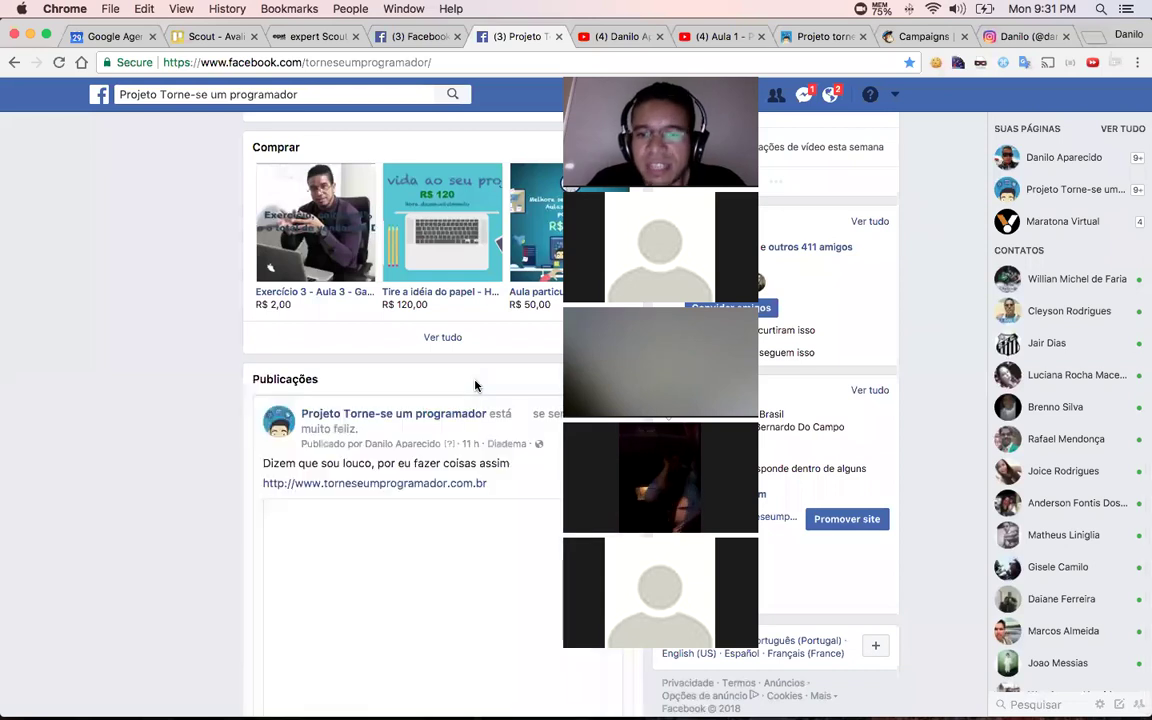
{"action": "scroll", "coordinate": [475, 386], "scroll_direction": "down", "scroll_amount": 8}
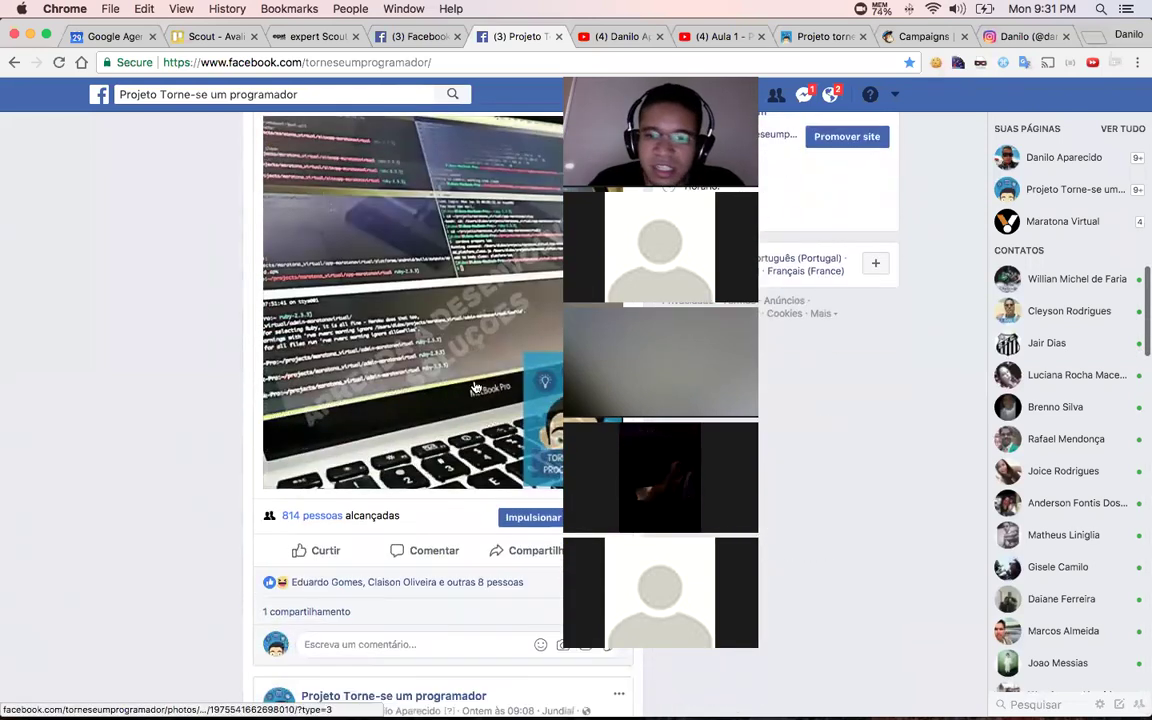
{"action": "scroll", "coordinate": [476, 387], "scroll_direction": "up", "scroll_amount": 2}
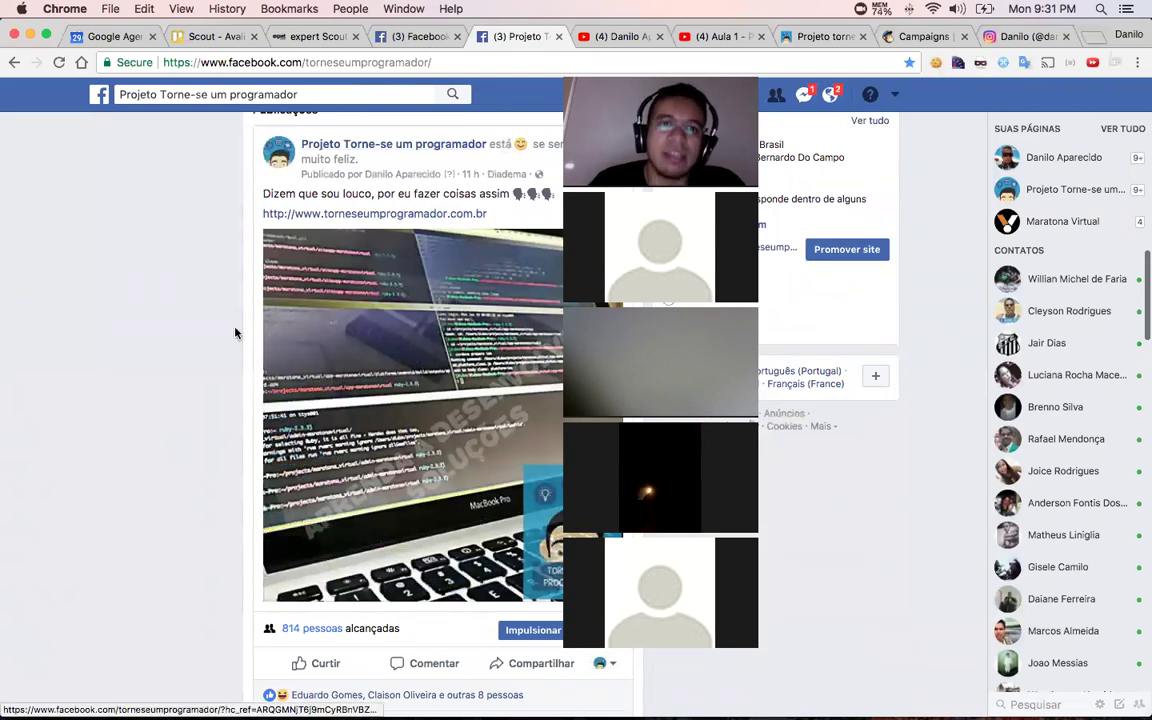
{"action": "scroll", "coordinate": [462, 288], "scroll_direction": "down", "scroll_amount": 1}
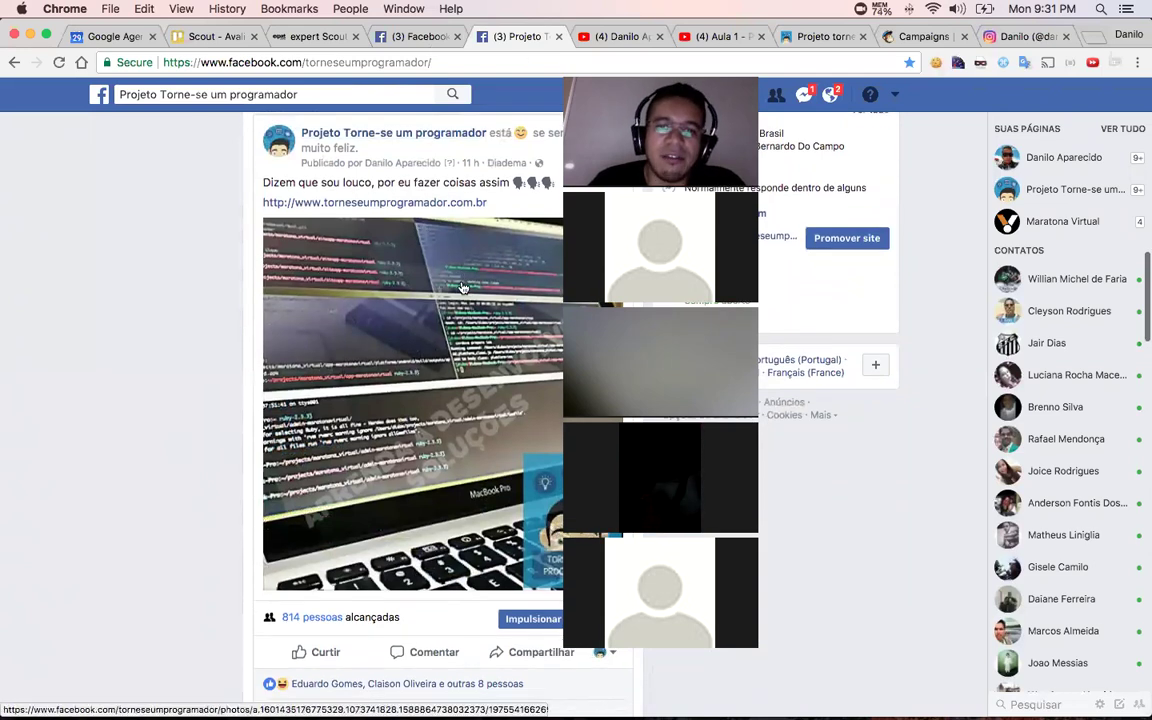
{"action": "scroll", "coordinate": [462, 288], "scroll_direction": "up", "scroll_amount": 3}
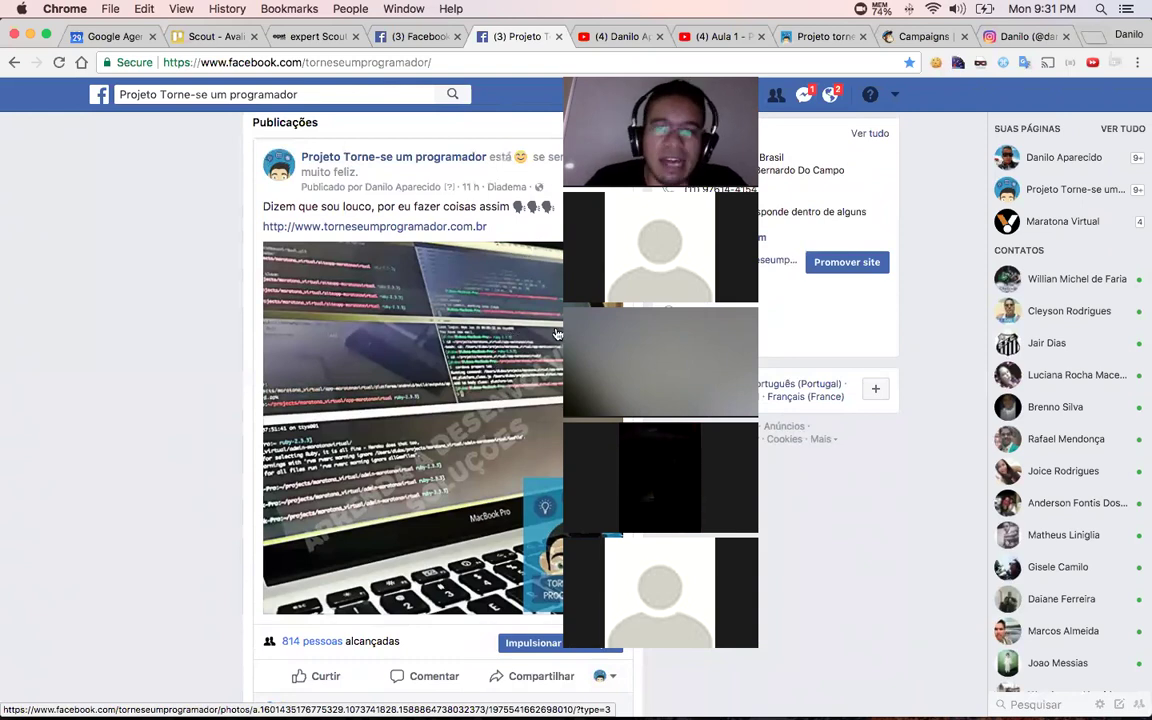
{"action": "scroll", "coordinate": [557, 333], "scroll_direction": "down", "scroll_amount": 1}
{"action": "scroll", "coordinate": [557, 333], "scroll_direction": "down", "scroll_amount": 1}
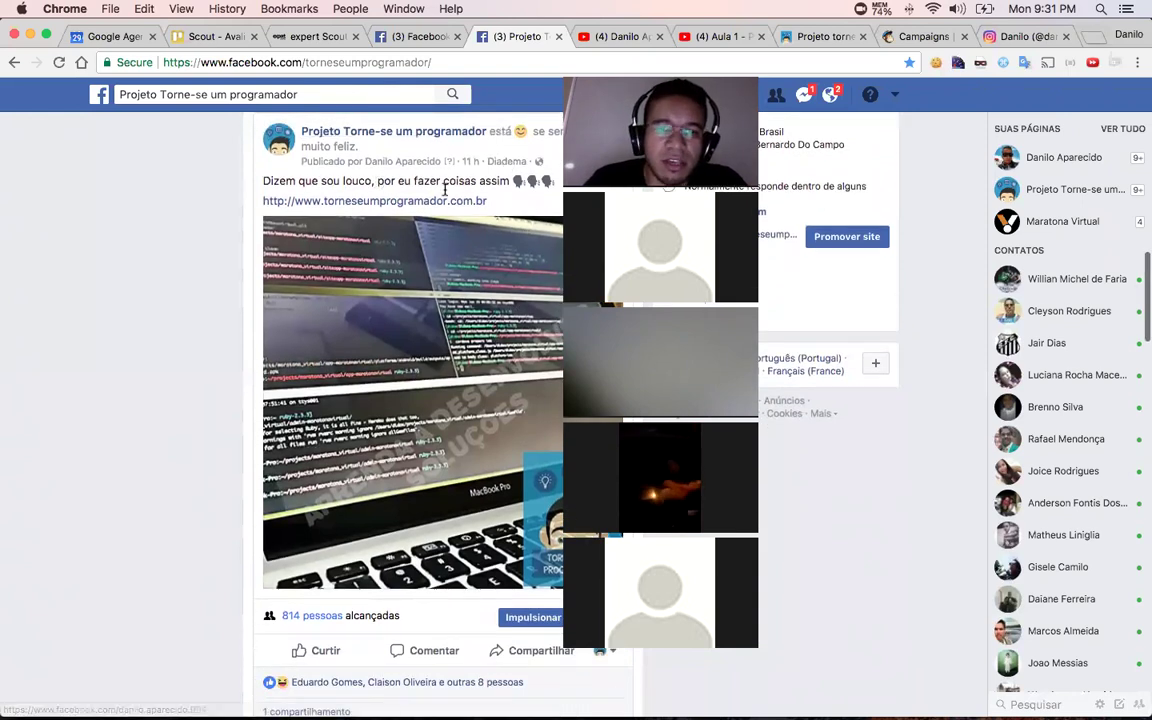
{"action": "scroll", "coordinate": [540, 330], "scroll_direction": "up", "scroll_amount": 10}
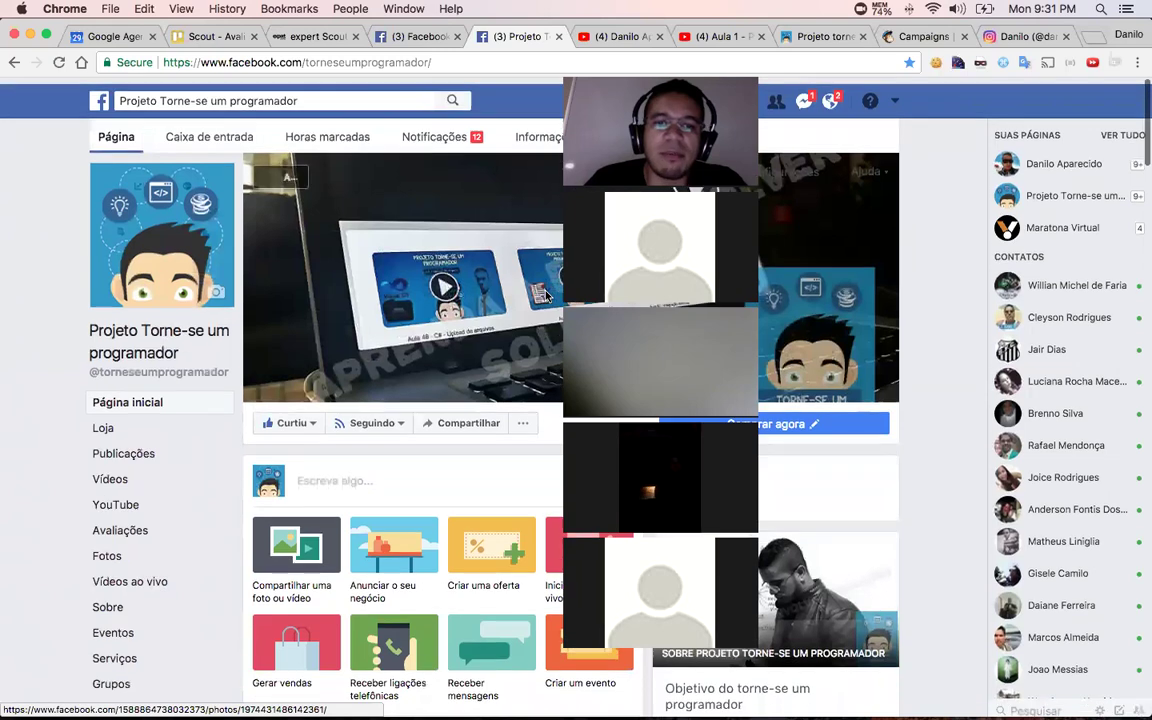
{"action": "scroll", "coordinate": [490, 261], "scroll_direction": "down", "scroll_amount": 10}
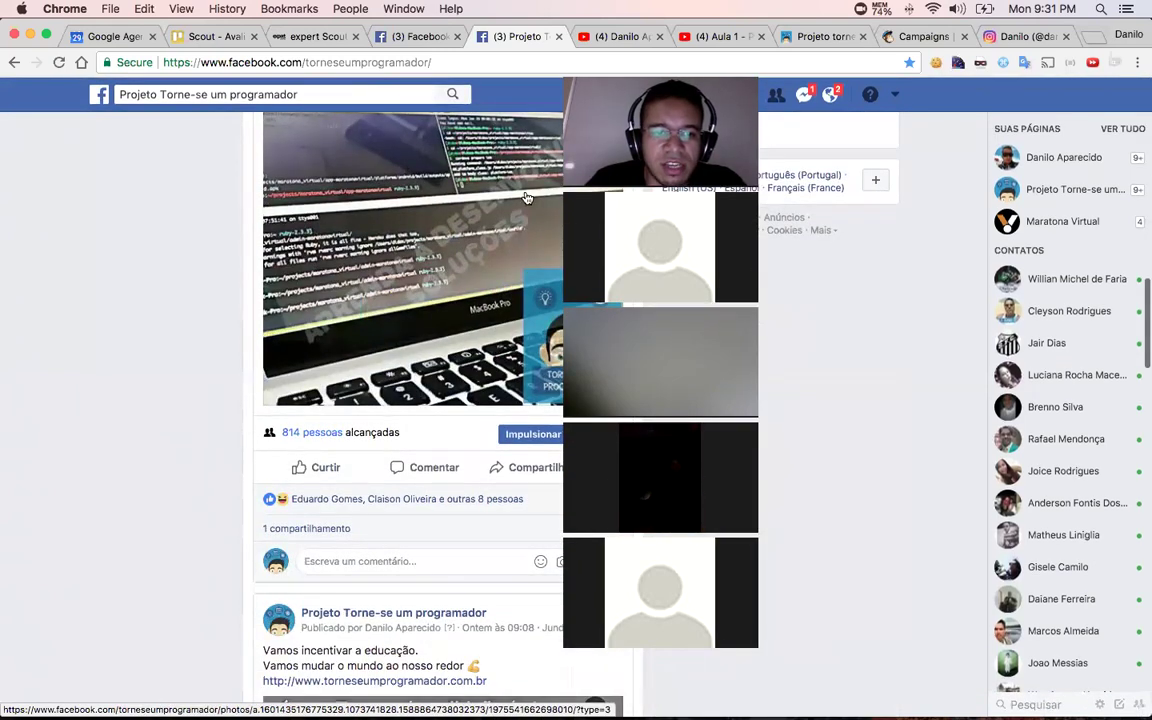
{"action": "scroll", "coordinate": [505, 220], "scroll_direction": "up", "scroll_amount": 3}
{"action": "scroll", "coordinate": [505, 220], "scroll_direction": "up", "scroll_amount": 1}
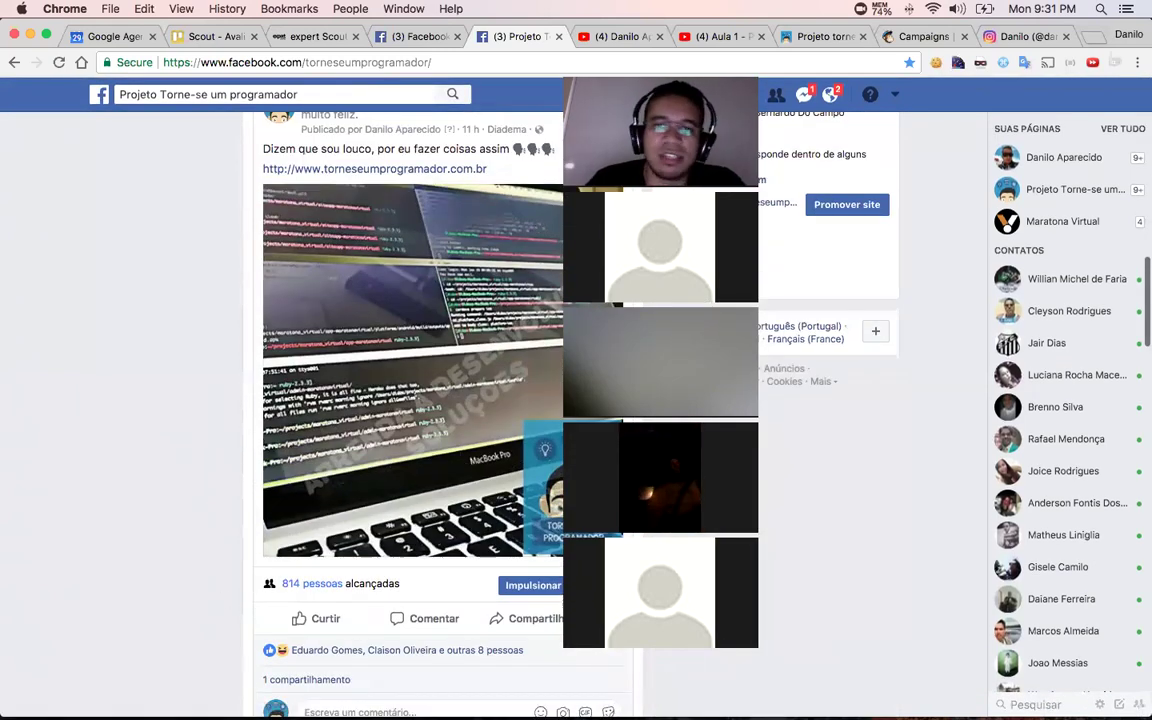
{"action": "scroll", "coordinate": [410, 370], "scroll_direction": "up", "scroll_amount": 2}
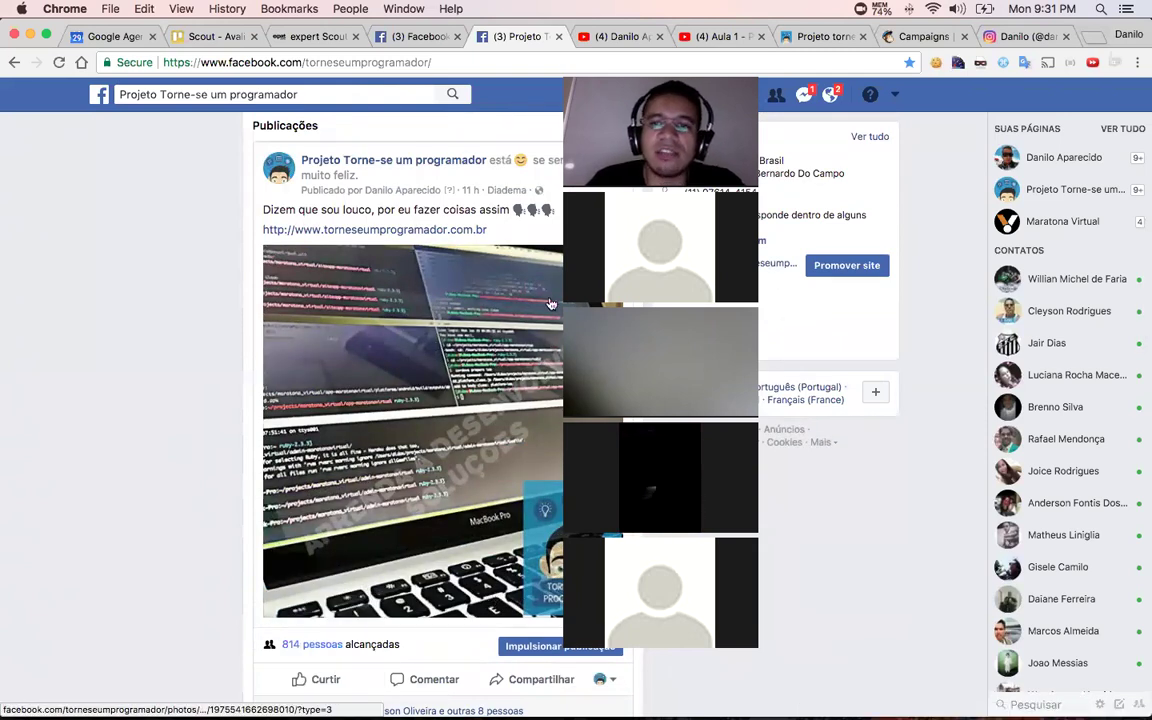
- Open the boost settings for the "Dizem que sou louco" post, review its objective and audience options, and start creating a new audience
{"action": "left_click", "coordinate": [576, 652]}
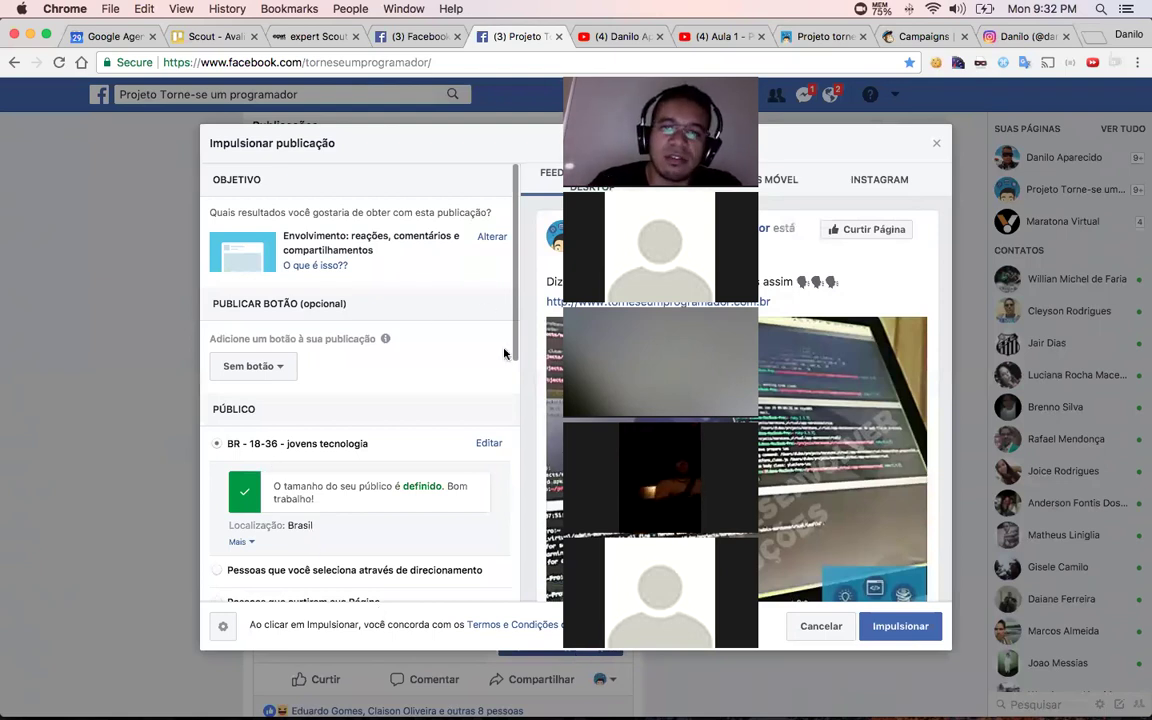
{"action": "scroll", "coordinate": [620, 400], "scroll_direction": "down", "scroll_amount": 3}
{"action": "scroll", "coordinate": [856, 303], "scroll_direction": "down", "scroll_amount": 2}
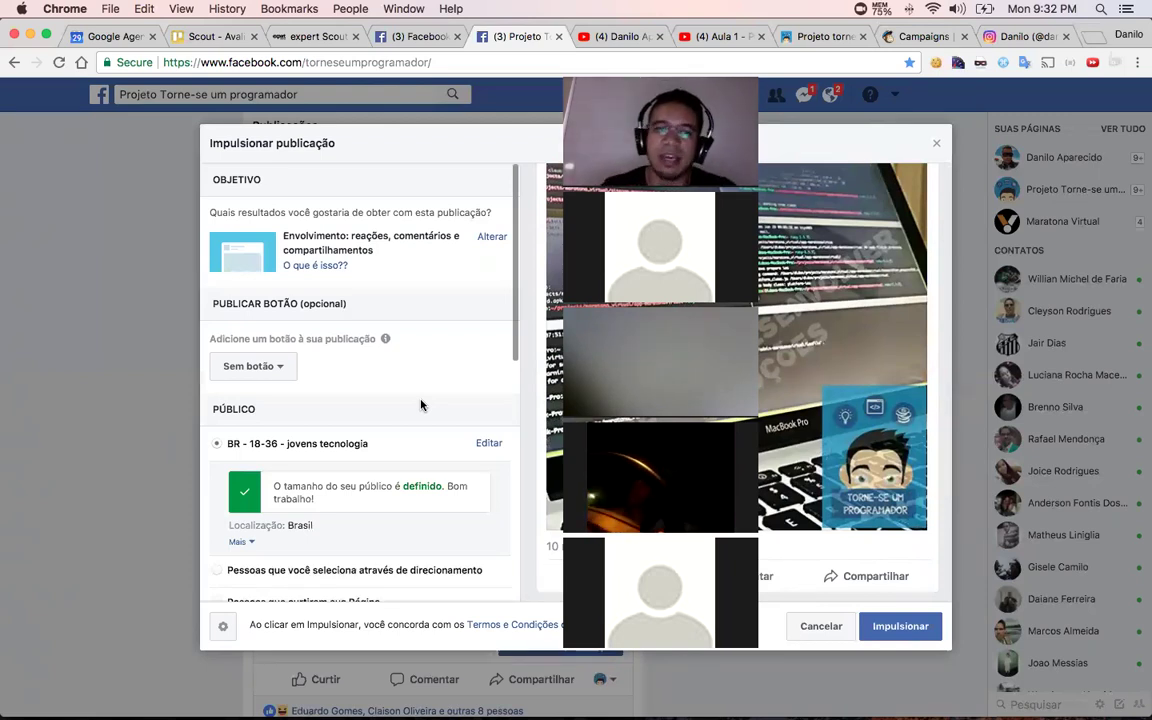
{"action": "scroll", "coordinate": [382, 388], "scroll_direction": "down", "scroll_amount": 5}
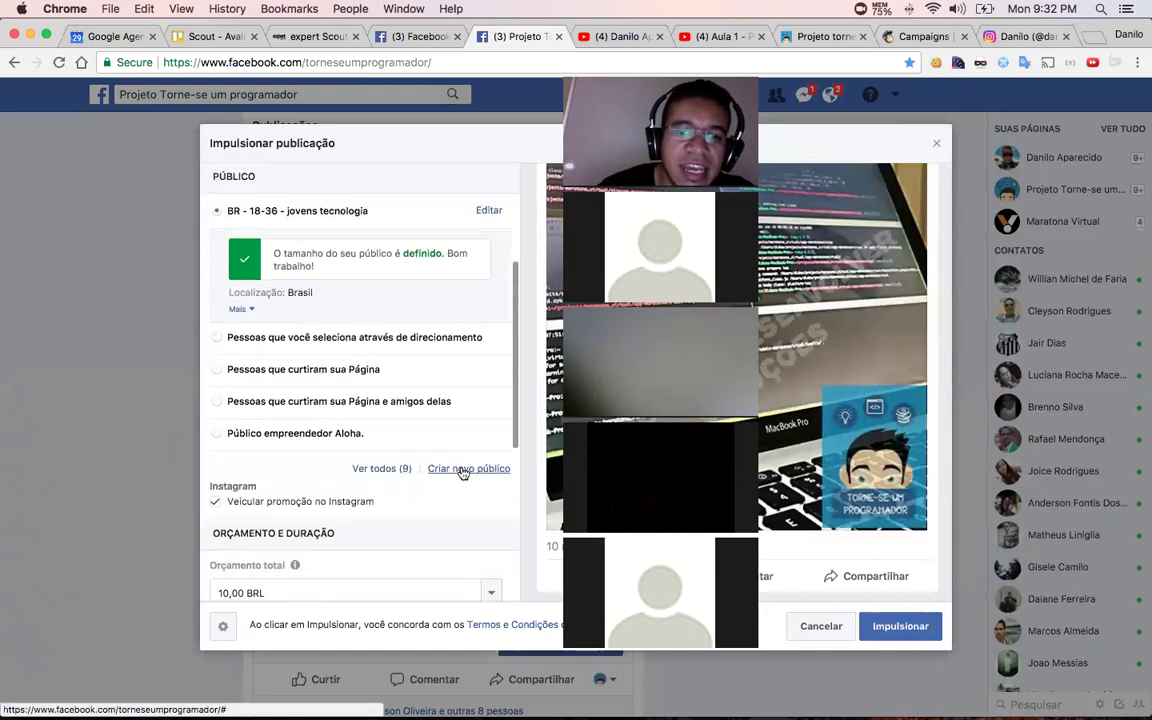
{"action": "left_click", "coordinate": [463, 470]}
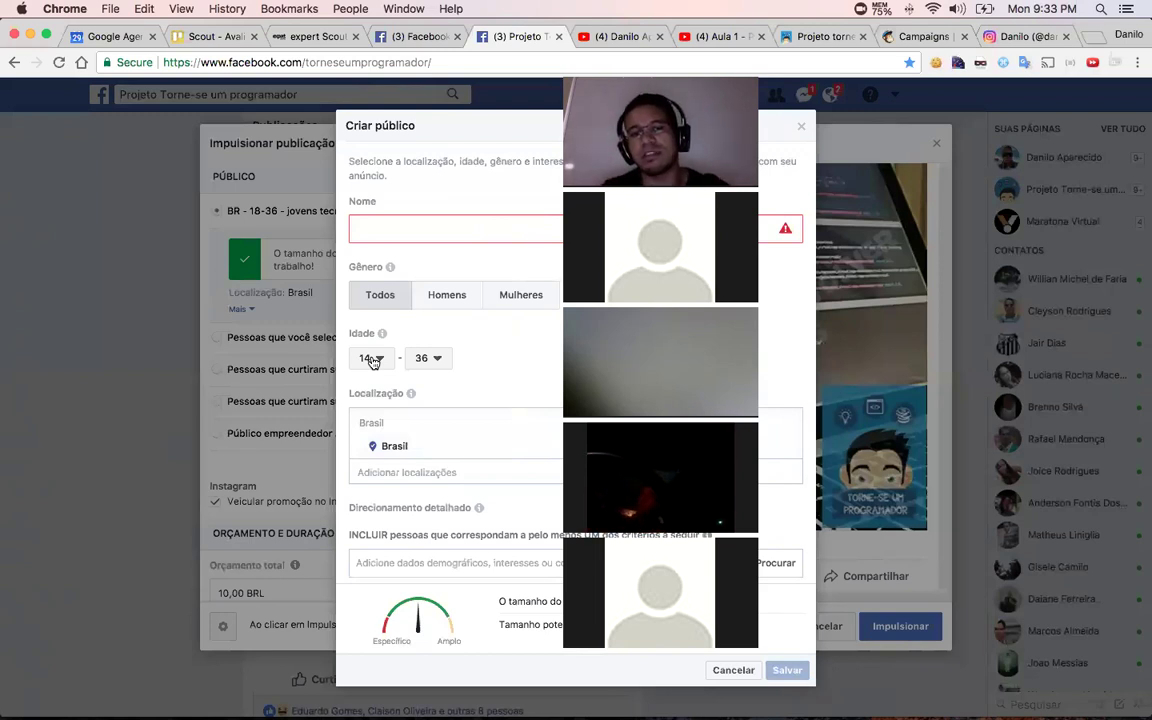
- Look over the new audience's age and location, search its detailed targeting for rico, and clear the term
{"action": "left_click", "coordinate": [369, 445]}
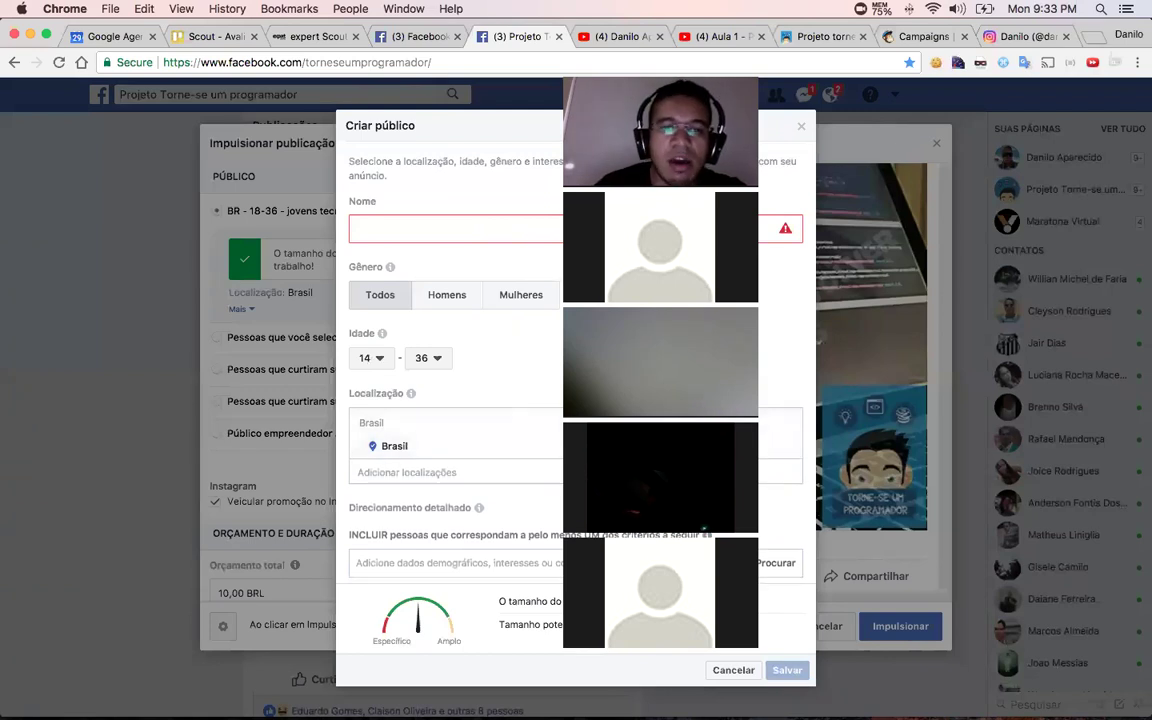
{"action": "scroll", "coordinate": [420, 420], "scroll_direction": "down", "scroll_amount": 2}
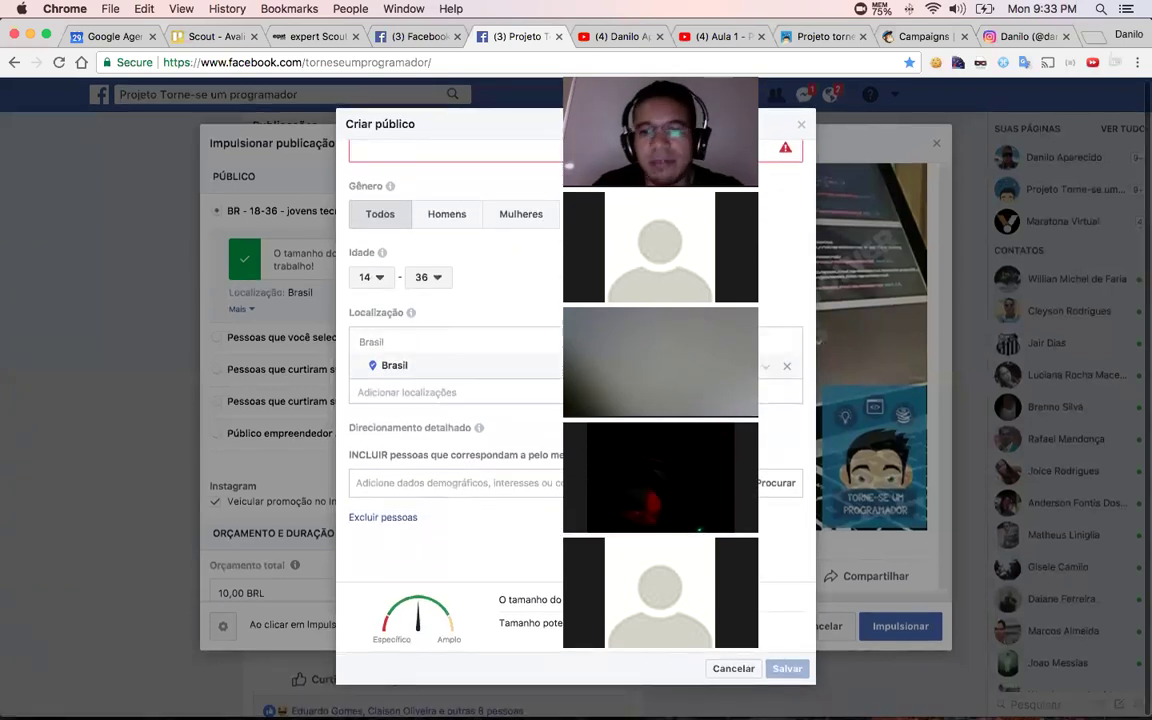
{"action": "left_click", "coordinate": [483, 480]}
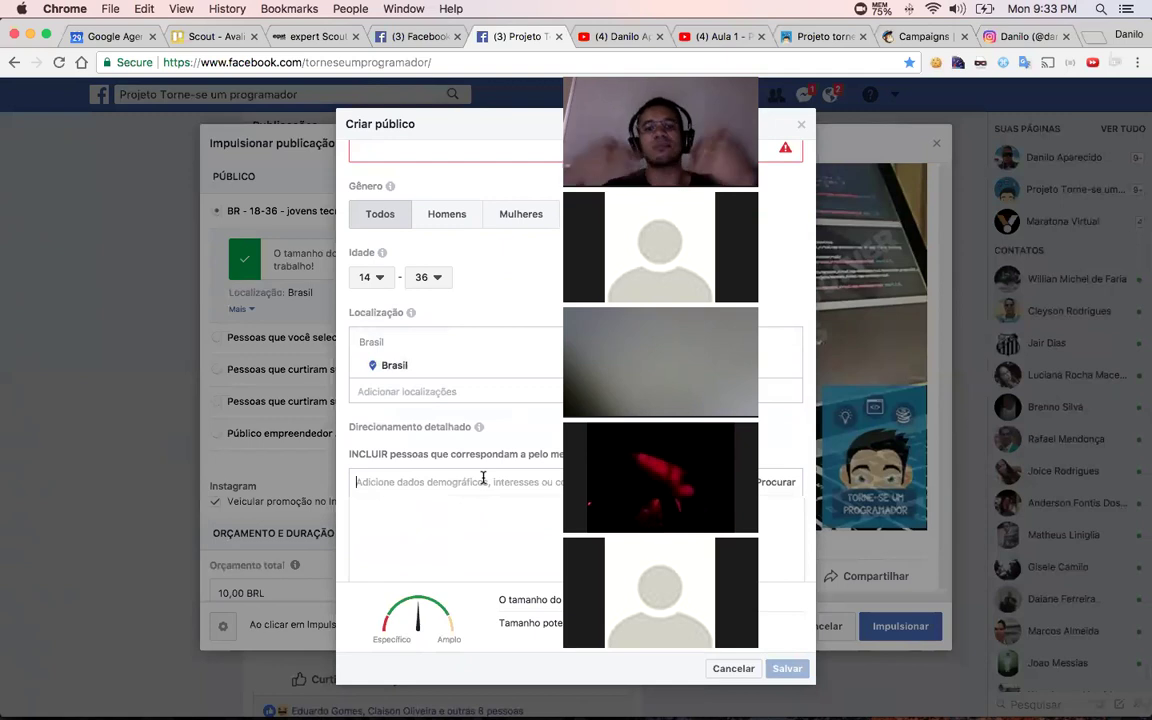
{"action": "type", "text": "r"}
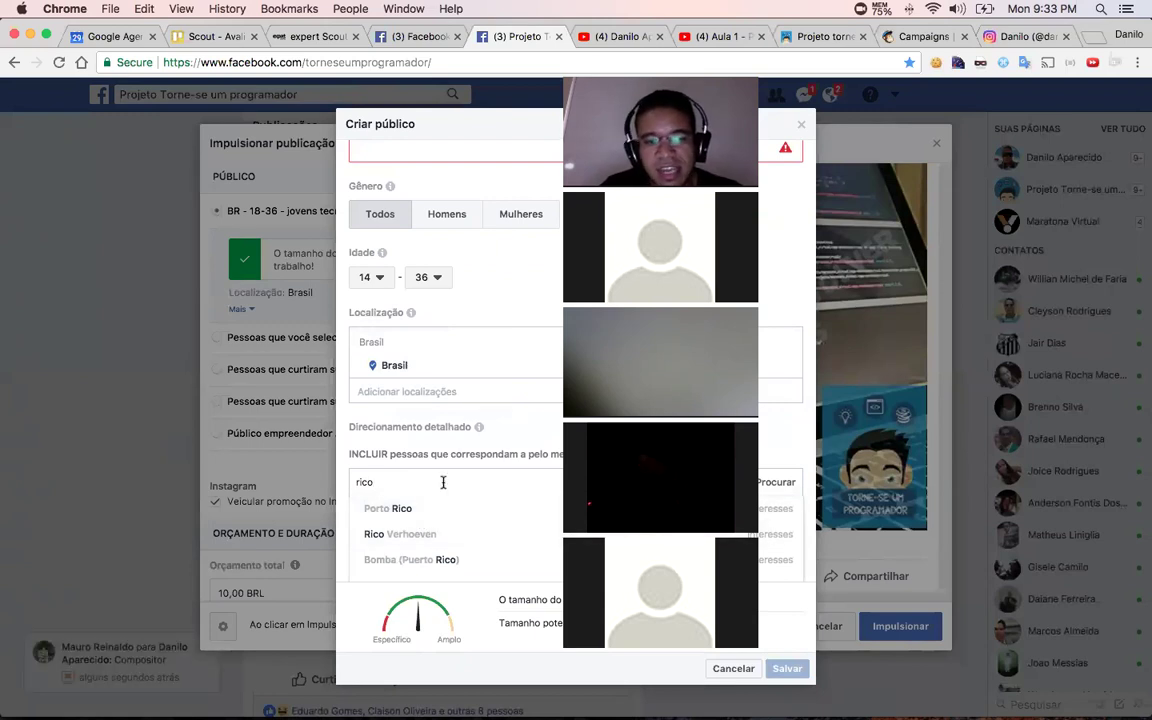
{"action": "key", "text": "BackSpace"}
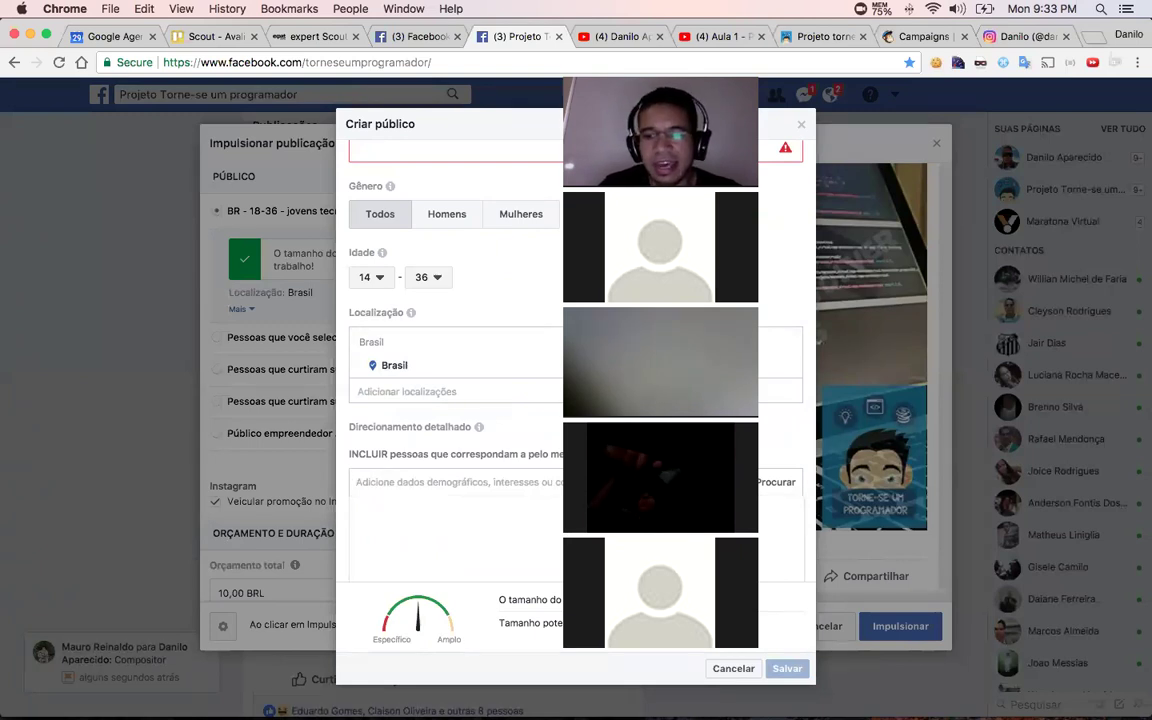
- Search the detailed targeting interests for carlos wizard and clear the term
{"action": "type", "text": "c"}
{"action": "type", "text": "aro"}
{"action": "type", "text": "os"}
{"action": "type", "text": " w"}
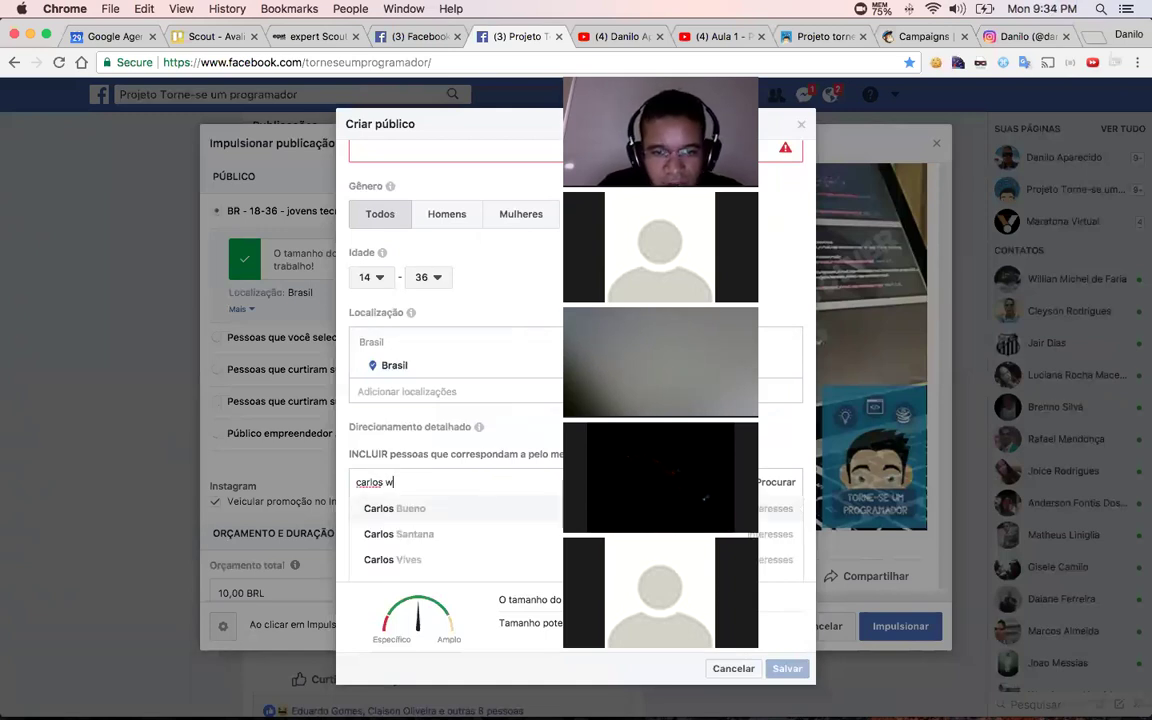
{"action": "type", "text": "i"}
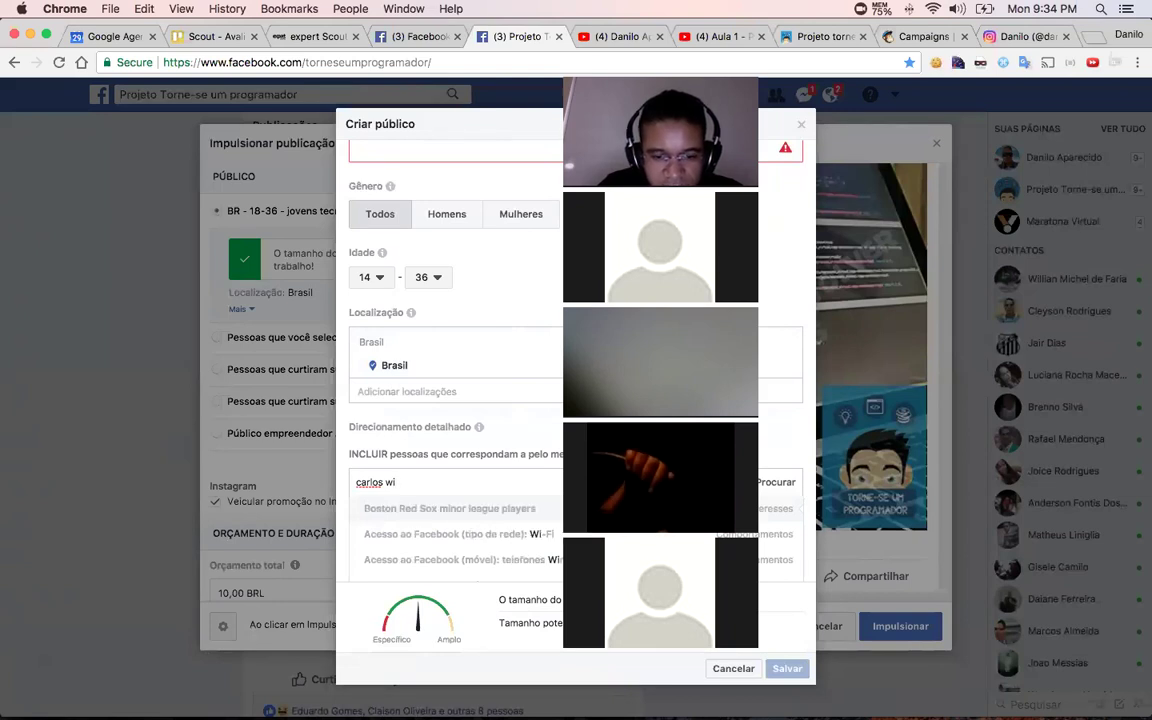
{"action": "type", "text": "zar"}
{"action": "key", "text": "BackSpace"}
{"action": "key", "text": "BackSpace"}
{"action": "key", "text": "BackSpace"}
{"action": "key", "text": "BackSpace"}
{"action": "key", "text": "BackSpace"}
{"action": "key", "text": "BackSpace"}
{"action": "key", "text": "BackSpace"}
{"action": "key", "text": "BackSpace"}
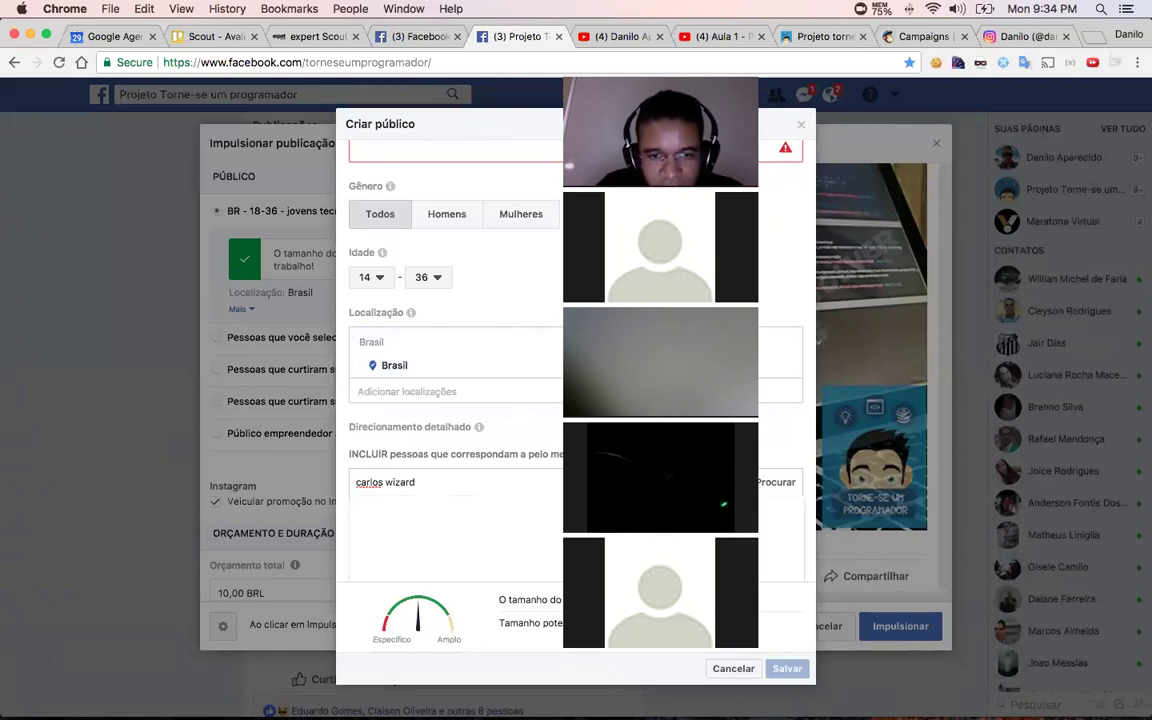
{"action": "key", "text": "BackSpace"}
{"action": "key", "text": "BackSpace"}
{"action": "key", "text": "BackSpace"}
{"action": "key", "text": "BackSpace"}
{"action": "key", "text": "BackSpace"}
- Search the detailed targeting interests for pai rico pa and clear the term
{"action": "type", "text": "pai rico pa"}
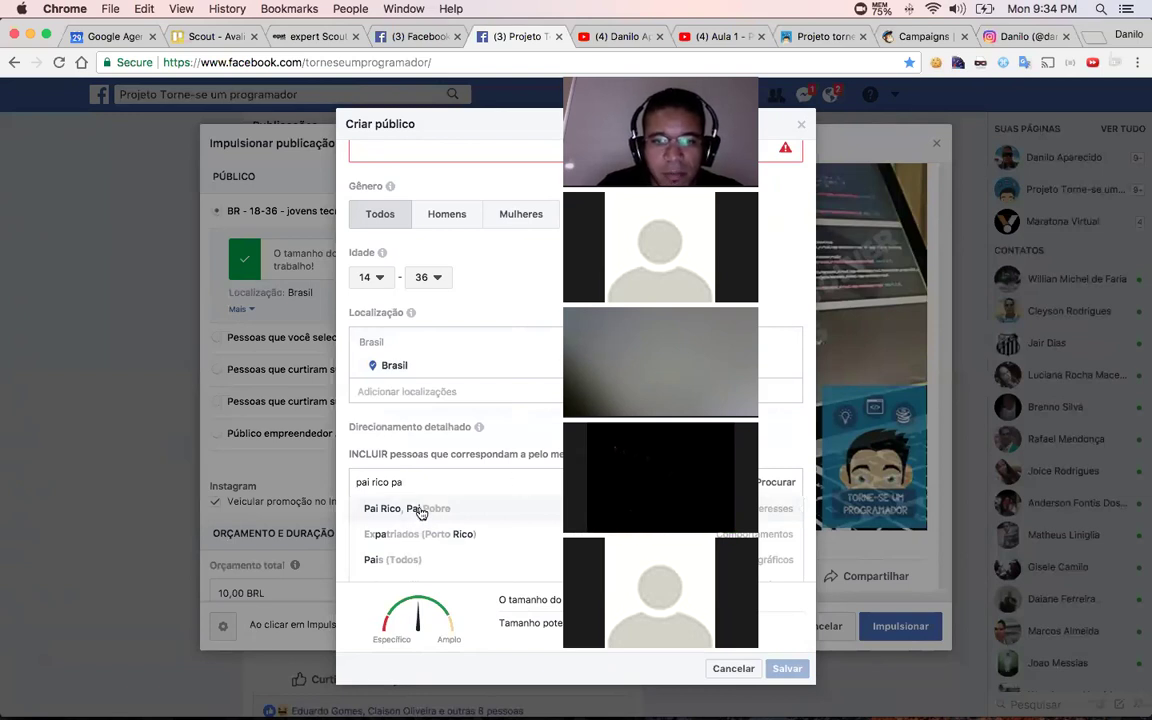
{"action": "key", "text": "BackSpace"}
{"action": "key", "text": "BackSpace"}
{"action": "key", "text": "BackSpace"}
{"action": "key", "text": "BackSpace"}
{"action": "key", "text": "BackSpace"}
{"action": "key", "text": "BackSpace"}
{"action": "key", "text": "BackSpace"}
{"action": "key", "text": "BackSpace"}
{"action": "key", "text": "BackSpace"}
{"action": "key", "text": "BackSpace"}
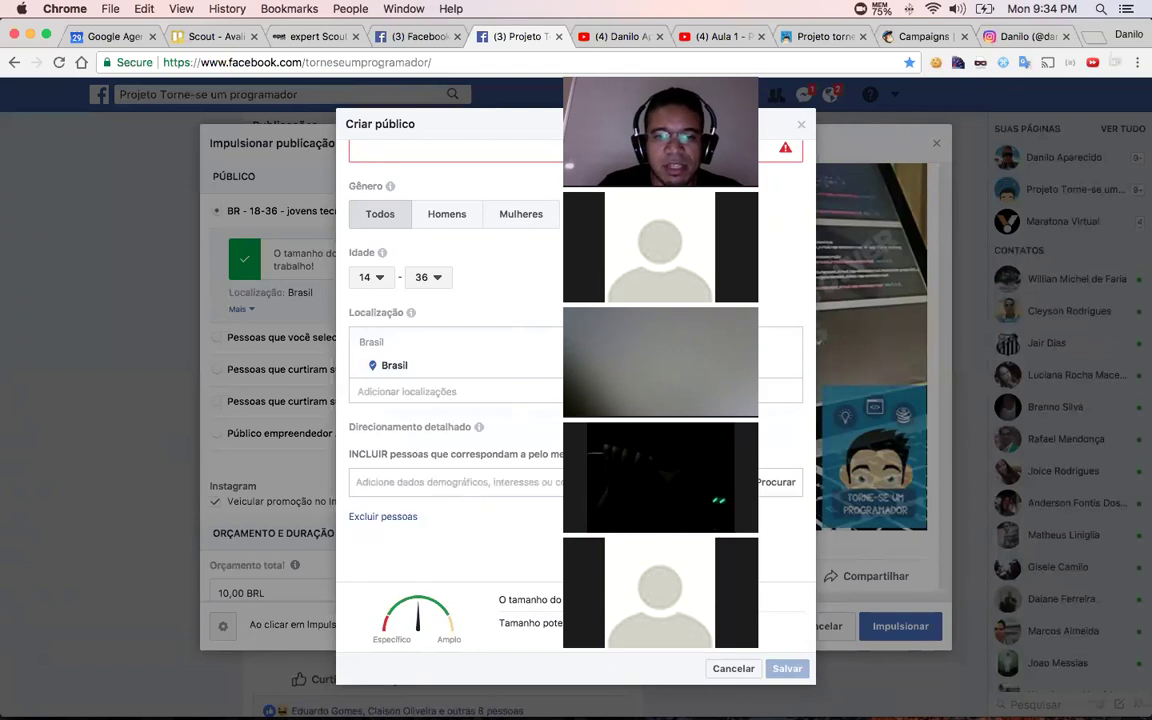
- Enter Tecno as a detailed targeting search term and clear it
{"action": "type", "text": "Tecno"}
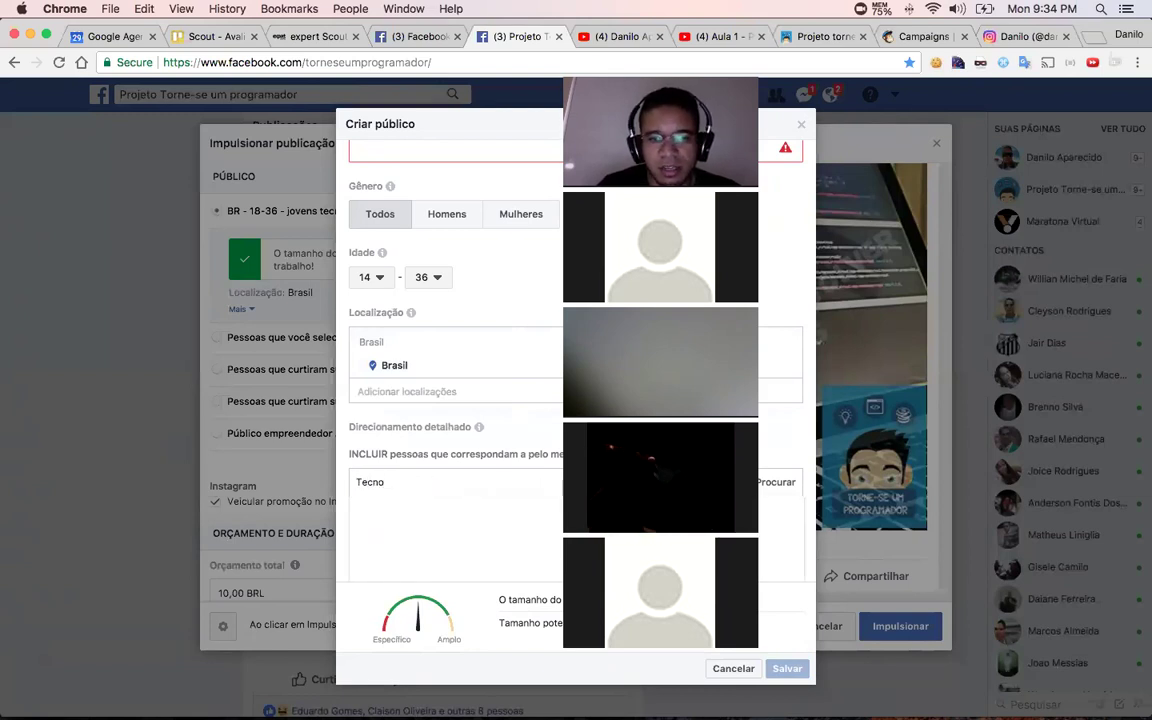
{"action": "key", "text": "BackSpace"}
{"action": "key", "text": "BackSpace"}
{"action": "key", "text": "BackSpace"}
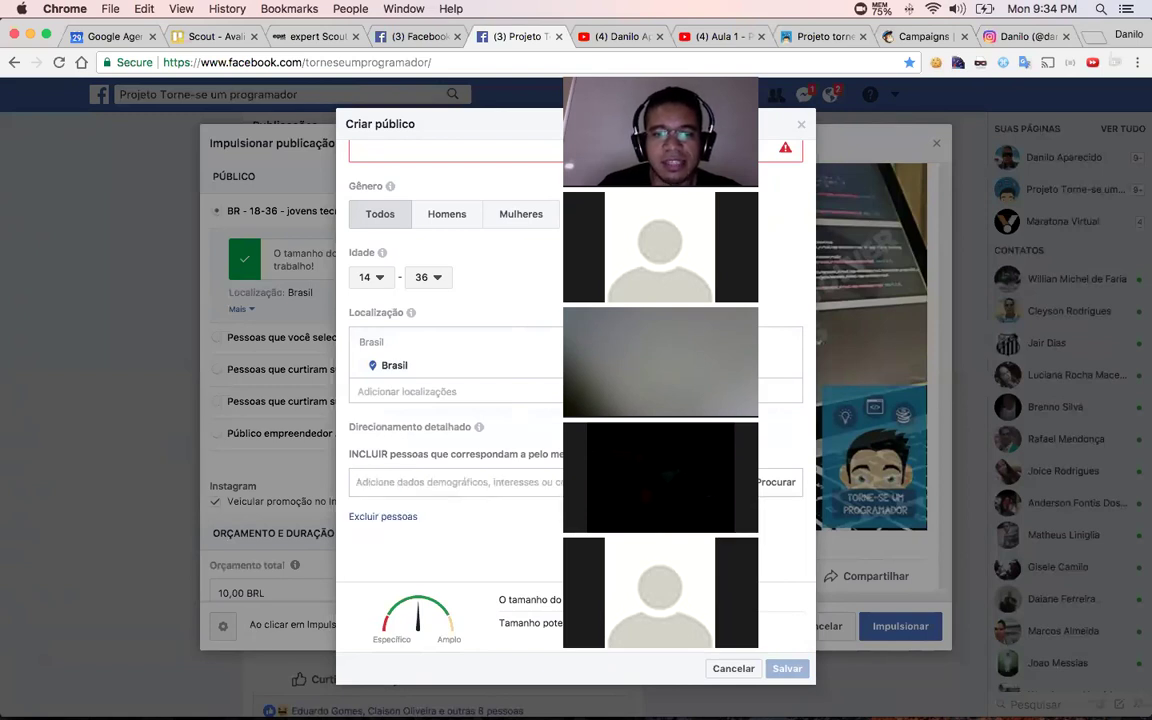
- Search the detailed targeting interests for Marketing mul, correcting the spelling of the first word
{"action": "type", "text": "Marketi"}
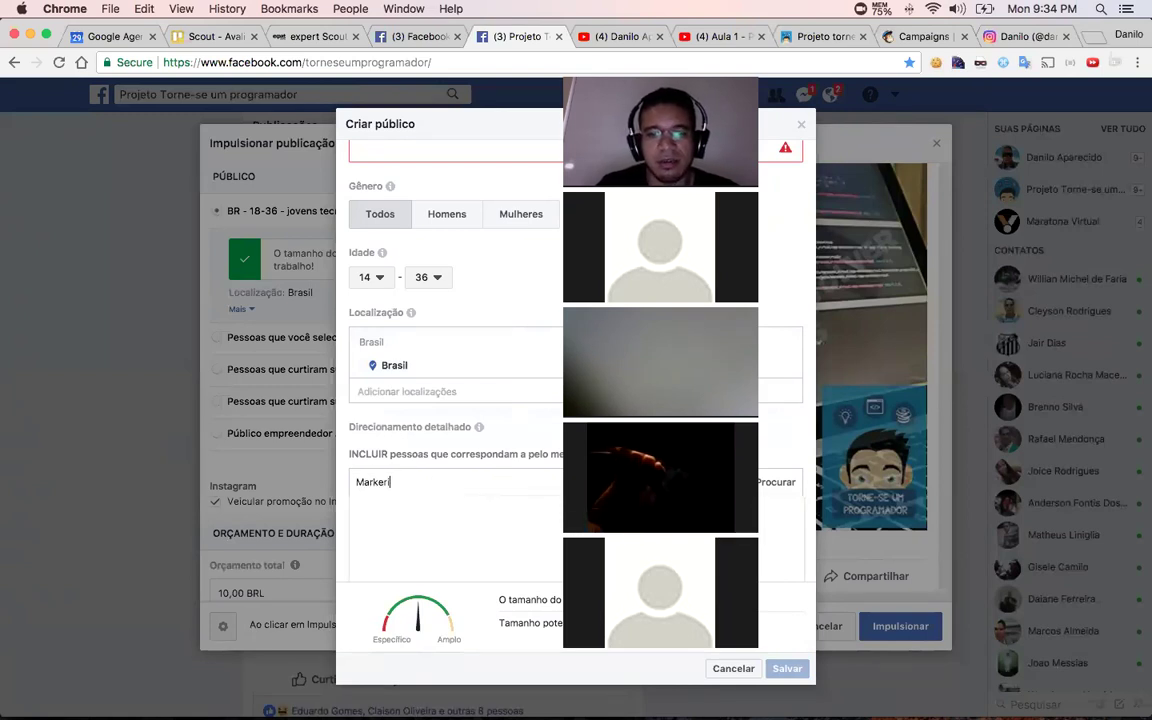
{"action": "key", "text": "BackSpace"}
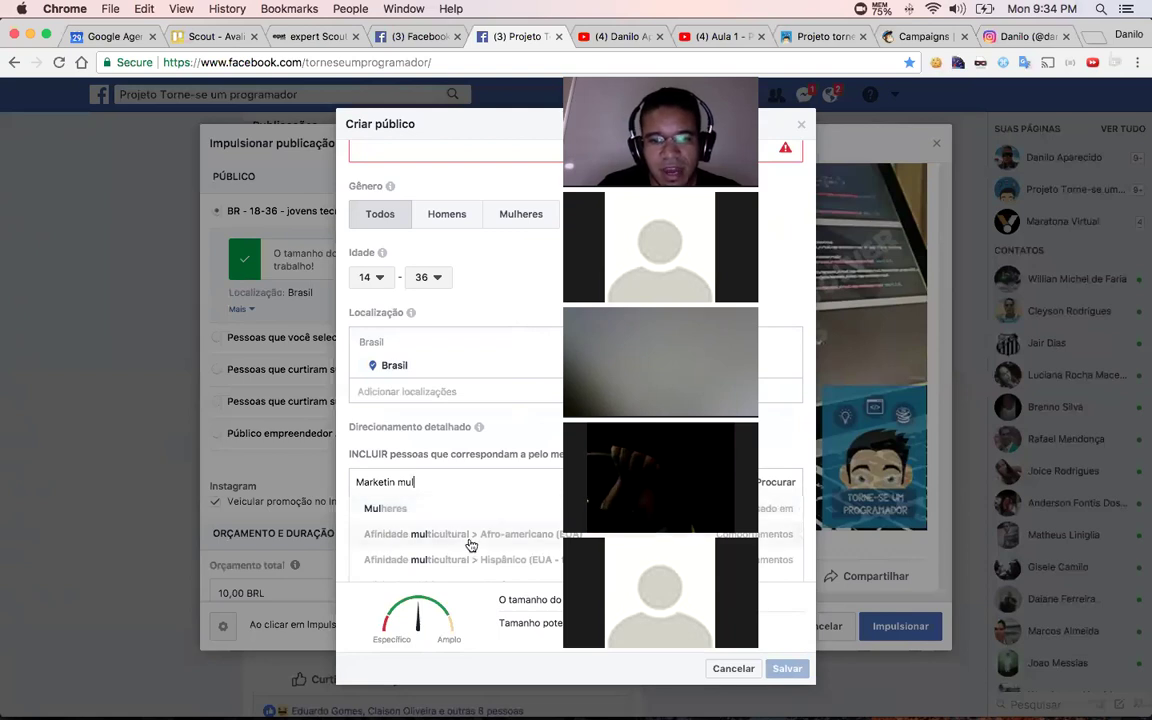
{"action": "key", "text": "BackSpace"}
{"action": "key", "text": "BackSpace"}
{"action": "key", "text": "BackSpace"}
{"action": "key", "text": "BackSpace"}
{"action": "type", "text": "g mul"}
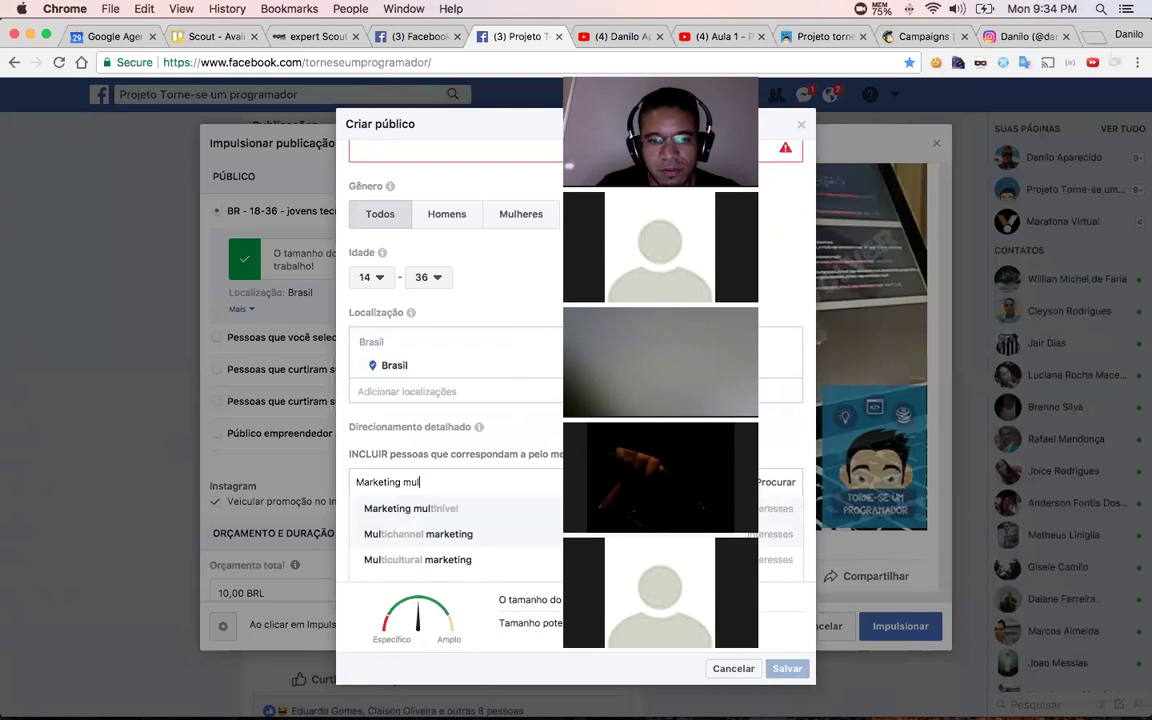
- Change the detailed targeting search to Marketing Rede and clear the term
{"action": "key", "text": "BackSpace"}
{"action": "type", "text": "g Rede"}
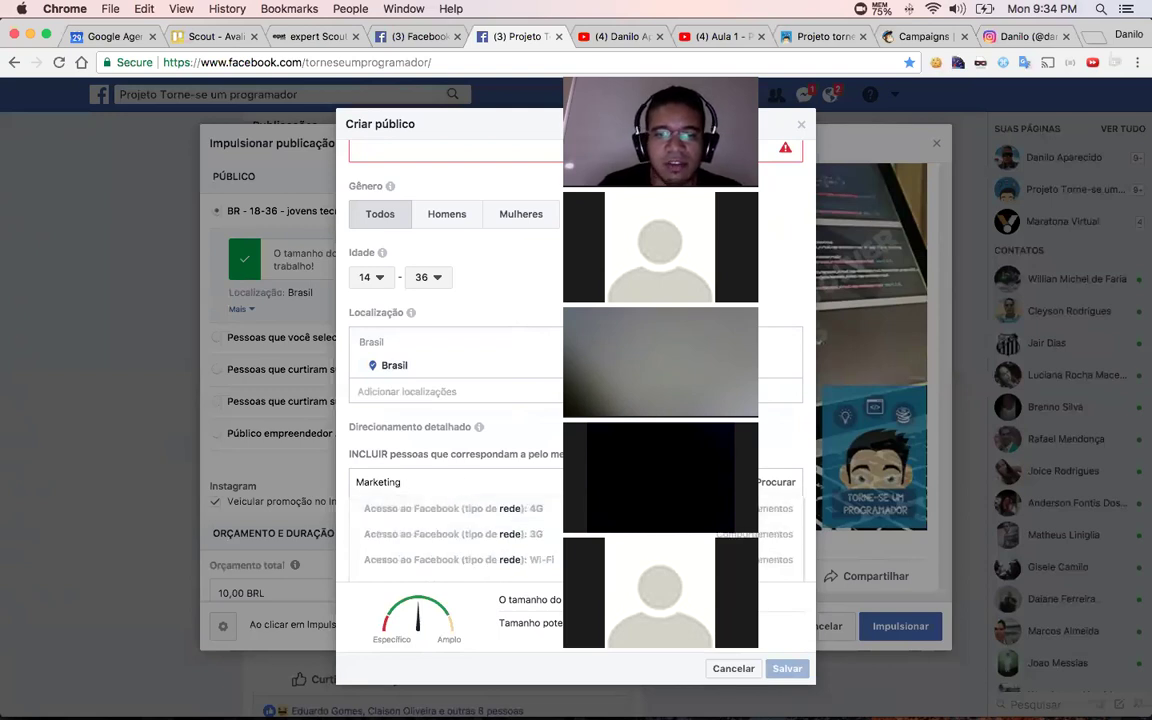
{"action": "key", "text": "BackSpace"}
{"action": "key", "text": "BackSpace"}
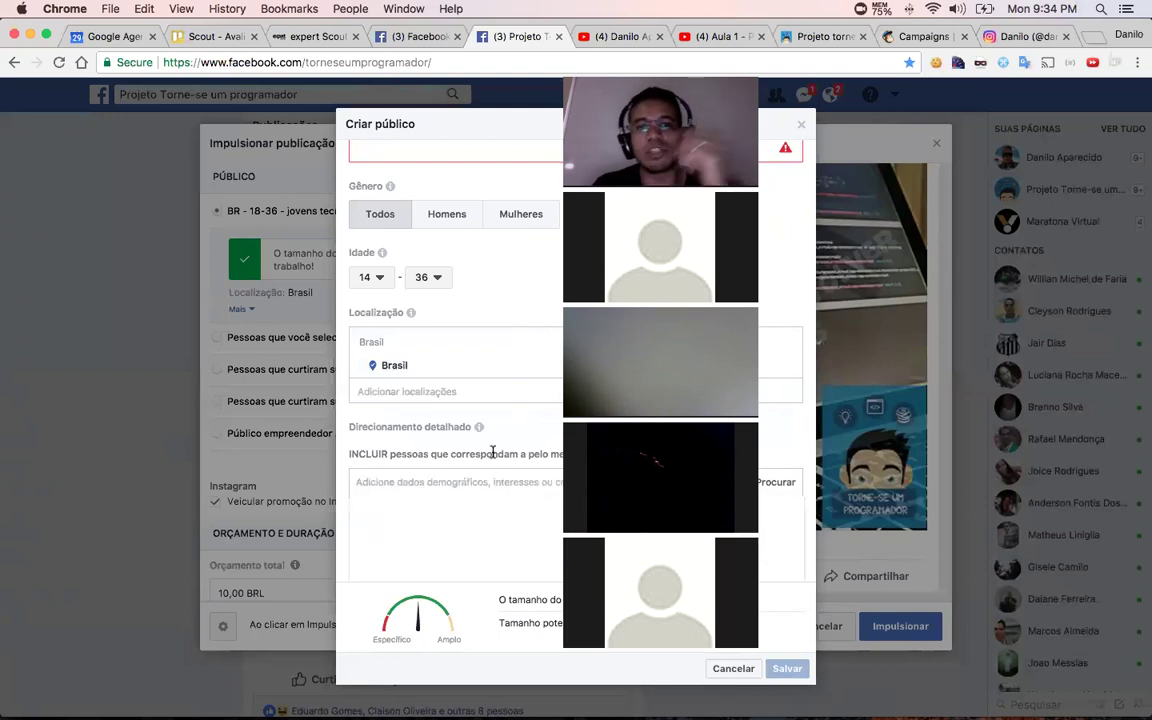
- Try Homens and Mulheres as the new audience's gender, and discard the audience without saving
{"action": "left_click", "coordinate": [452, 213]}
{"action": "left_click", "coordinate": [517, 213]}
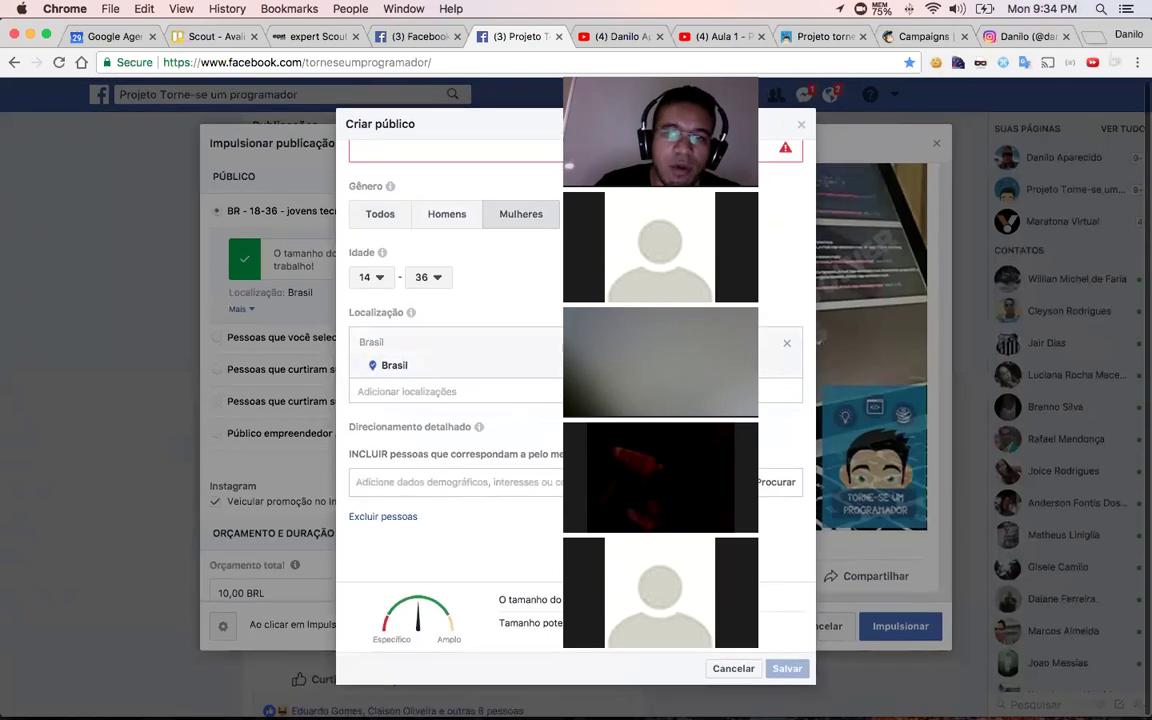
{"action": "left_click", "coordinate": [803, 126]}
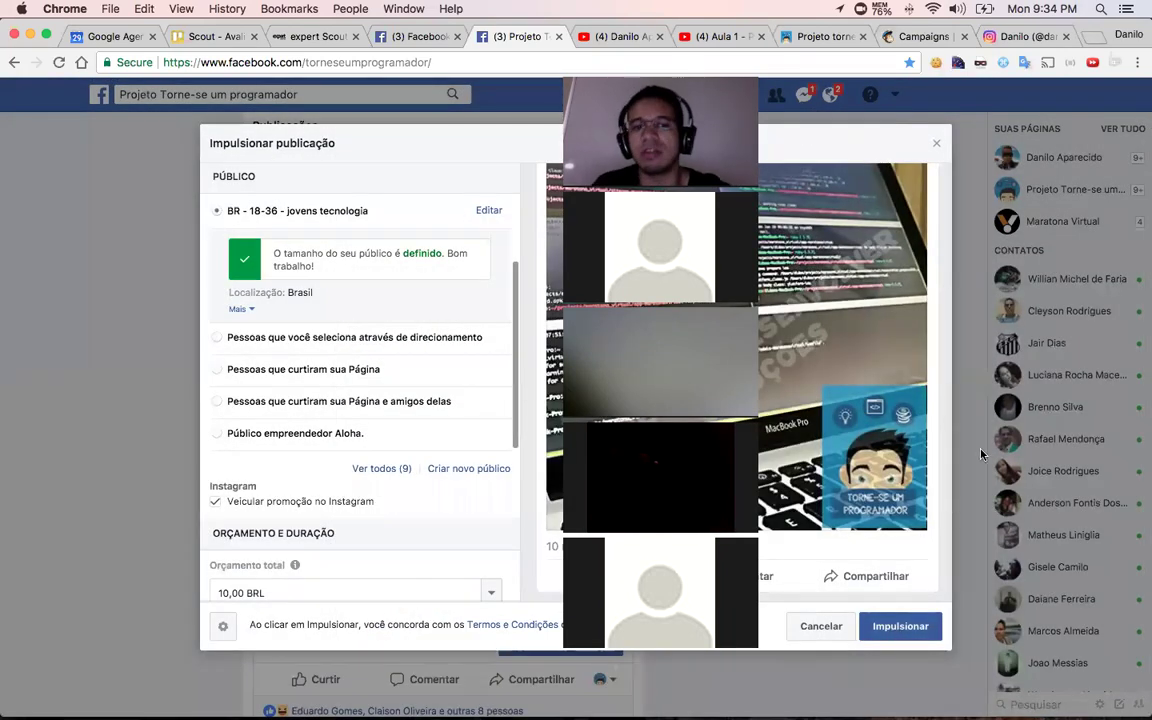
- Review the boost's Instagram, budget and duration settings, and cancel the promotion, discarding its changes
{"action": "scroll", "coordinate": [417, 392], "scroll_direction": "down", "scroll_amount": 1}
{"action": "scroll", "coordinate": [417, 392], "scroll_direction": "down", "scroll_amount": 4}
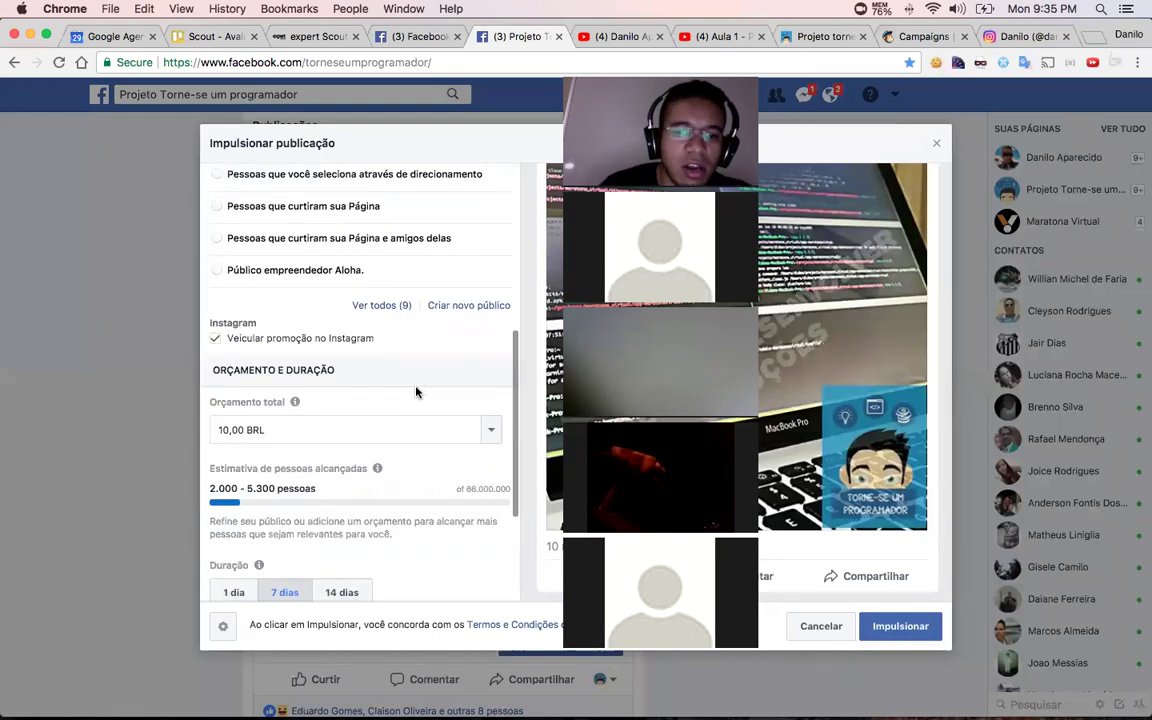
{"action": "scroll", "coordinate": [417, 392], "scroll_direction": "down", "scroll_amount": 2}
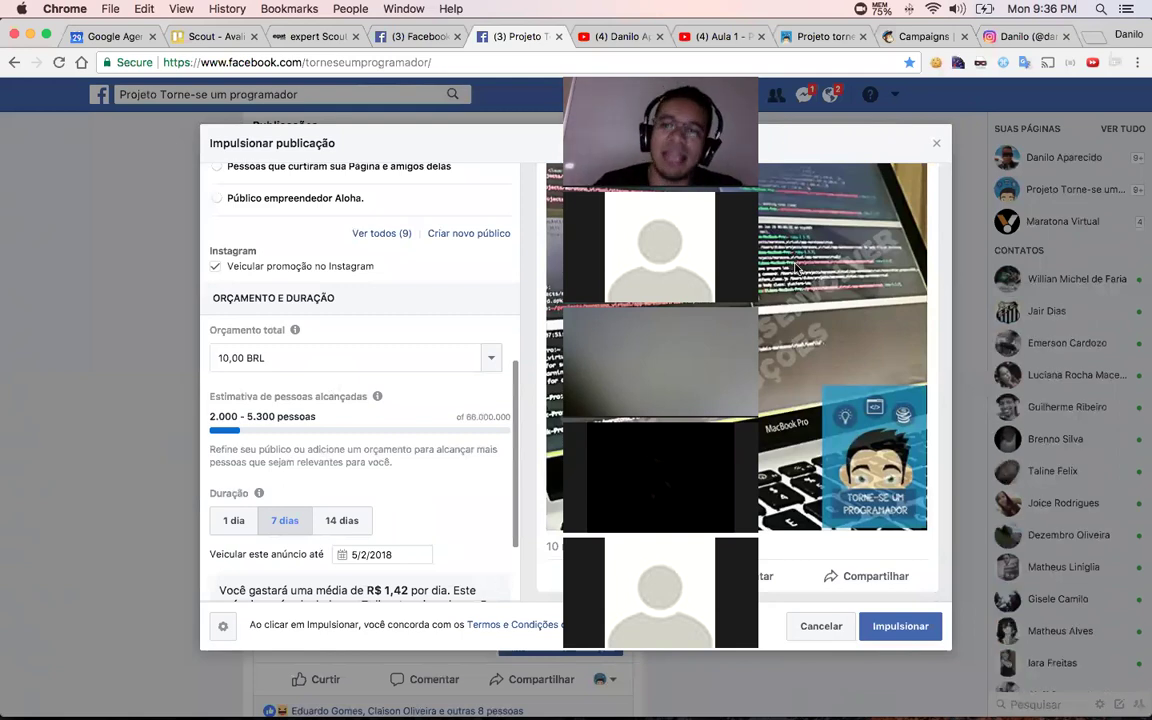
{"action": "left_click", "coordinate": [935, 144]}
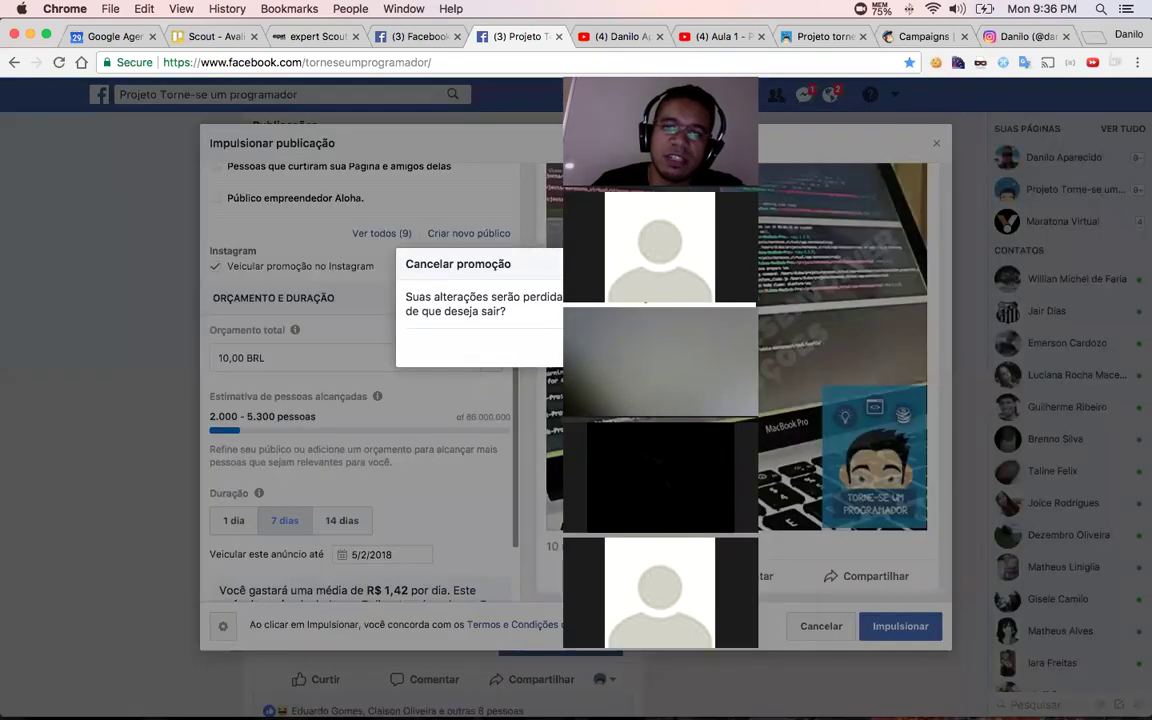
{"action": "left_click", "coordinate": [700, 345]}
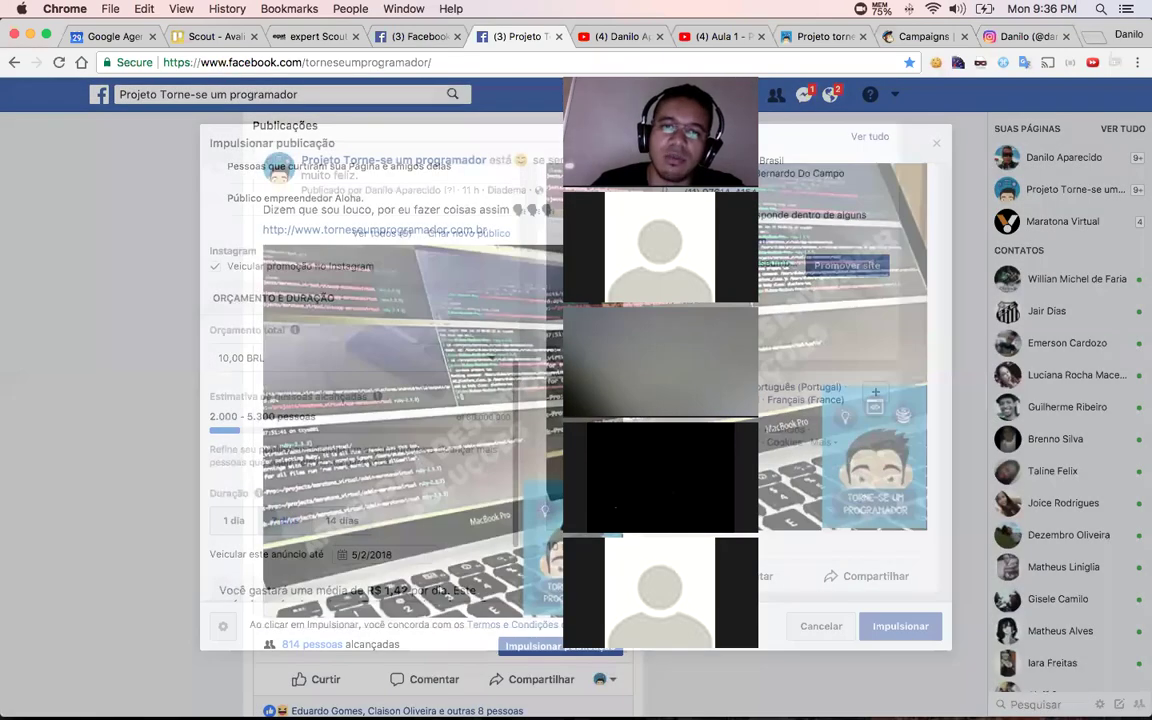
- Go from the project's page to the Facebook news feed and preview the suggested Fábrica de Estilo page
{"action": "scroll", "coordinate": [700, 345], "scroll_direction": "up", "scroll_amount": 10}
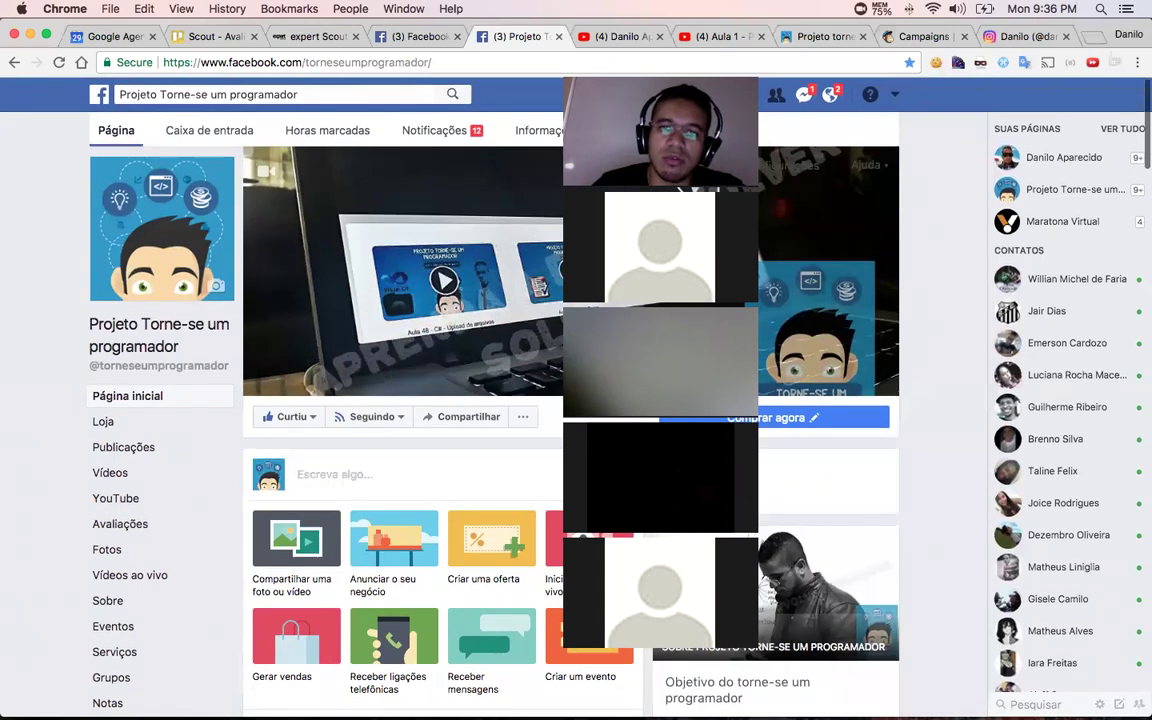
{"action": "scroll", "coordinate": [340, 430], "scroll_direction": "down", "scroll_amount": 1}
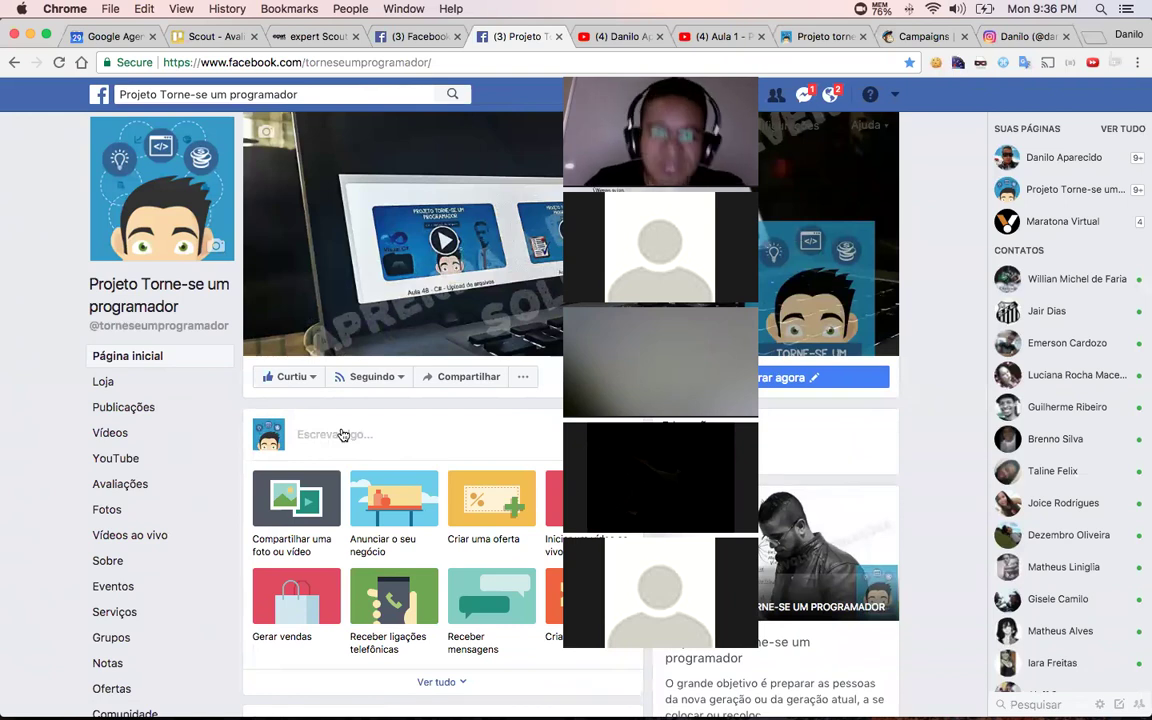
{"action": "left_click", "coordinate": [103, 100]}
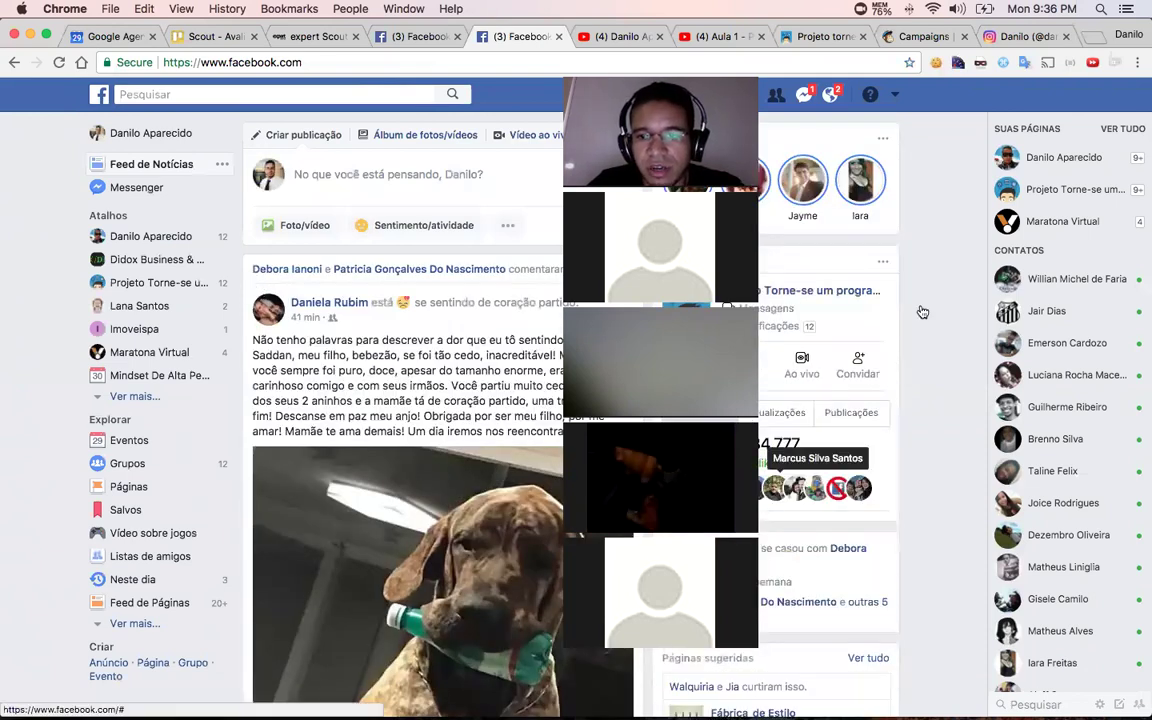
{"action": "scroll", "coordinate": [920, 309], "scroll_direction": "down", "scroll_amount": 5}
{"action": "scroll", "coordinate": [773, 612], "scroll_direction": "down", "scroll_amount": 2}
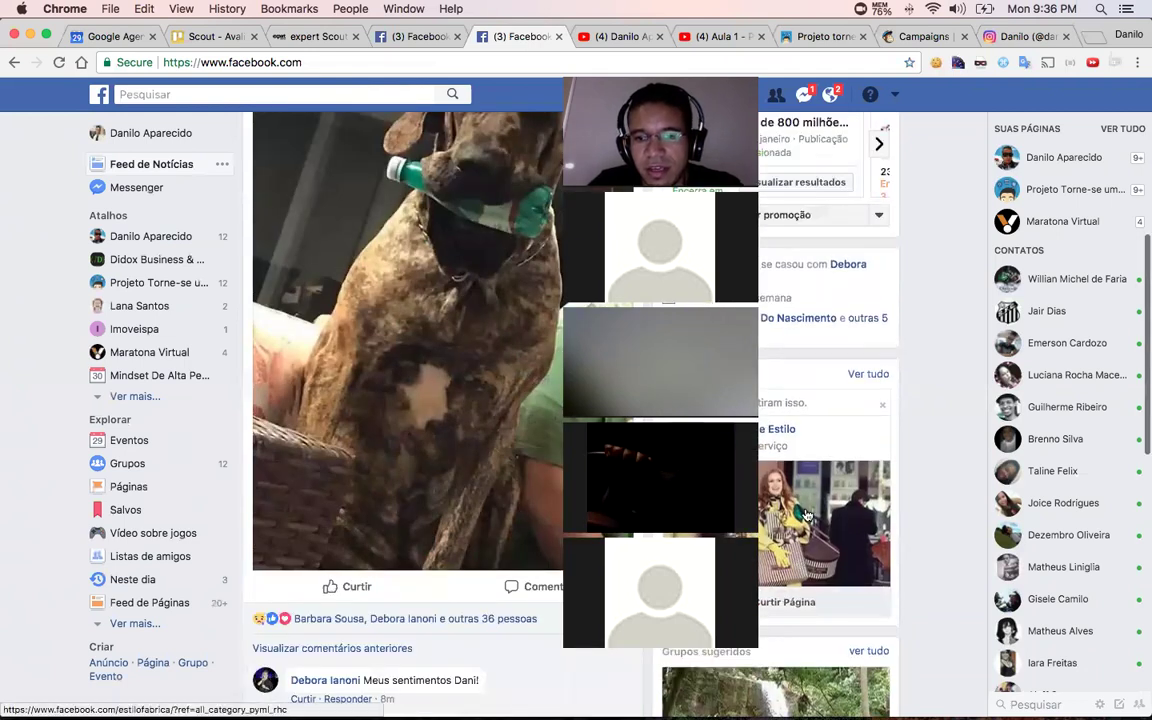
{"action": "mouse_move", "coordinate": [803, 522]}
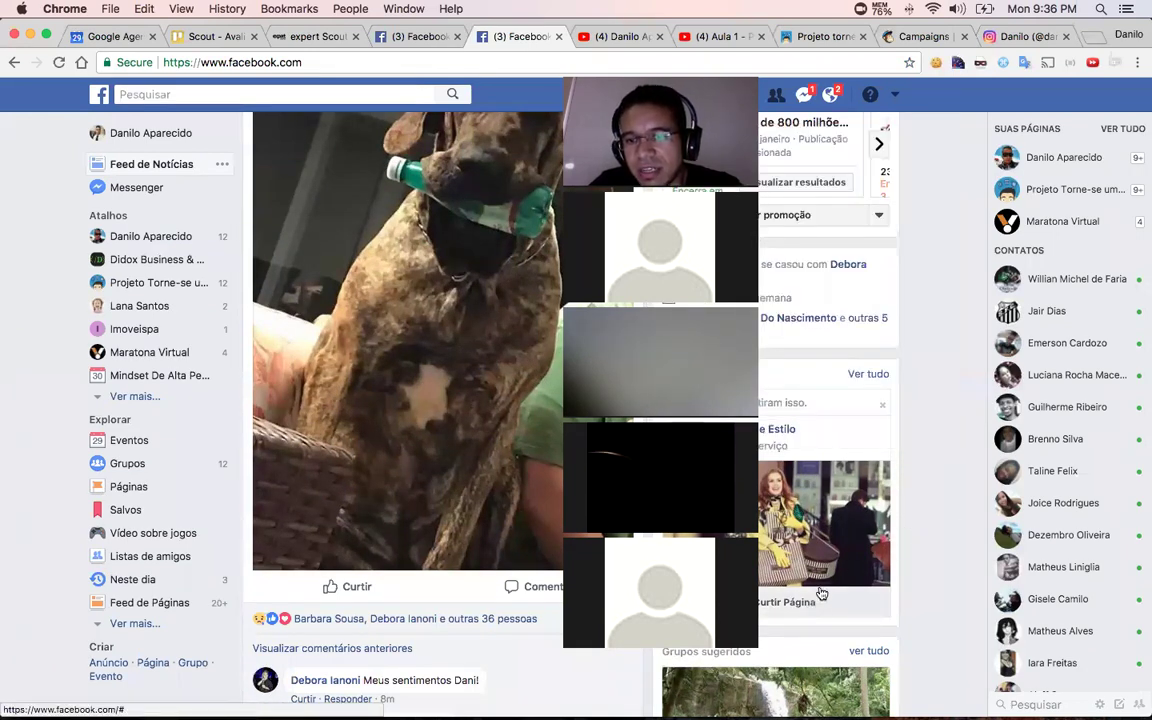
{"action": "mouse_move", "coordinate": [800, 549]}
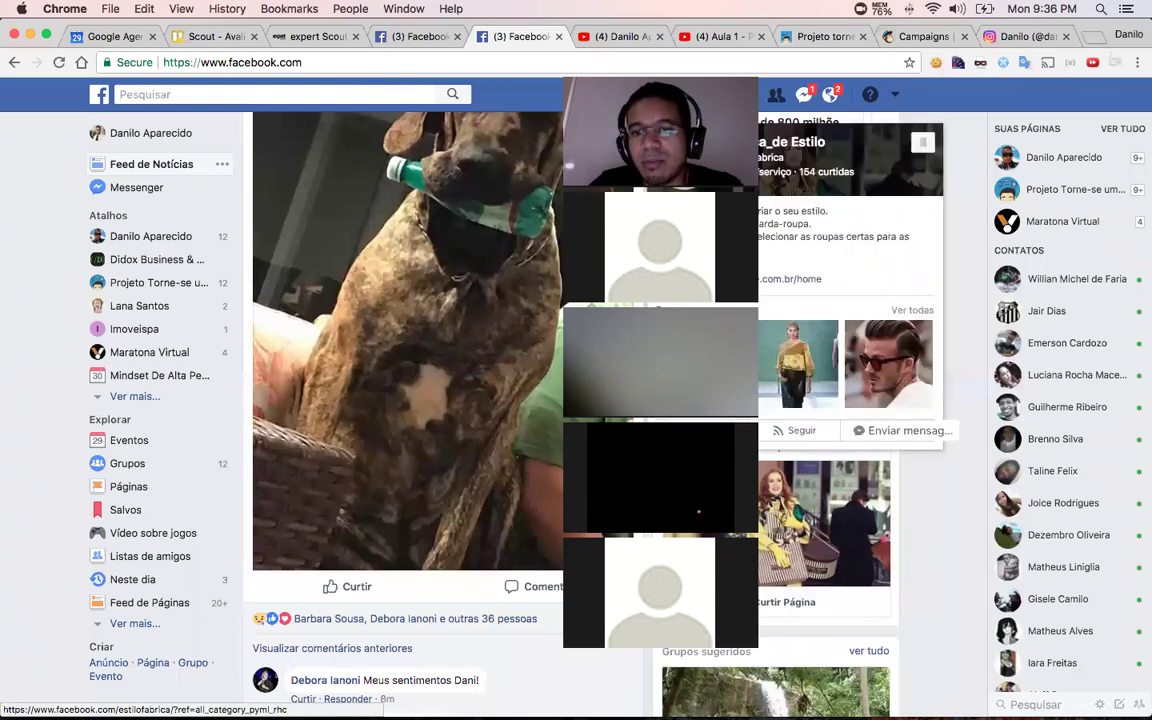
- Examine the sponsored event post, suggested groups and side ads in the Facebook news feed, and return to its start
{"action": "scroll", "coordinate": [952, 530], "scroll_direction": "down", "scroll_amount": 5}
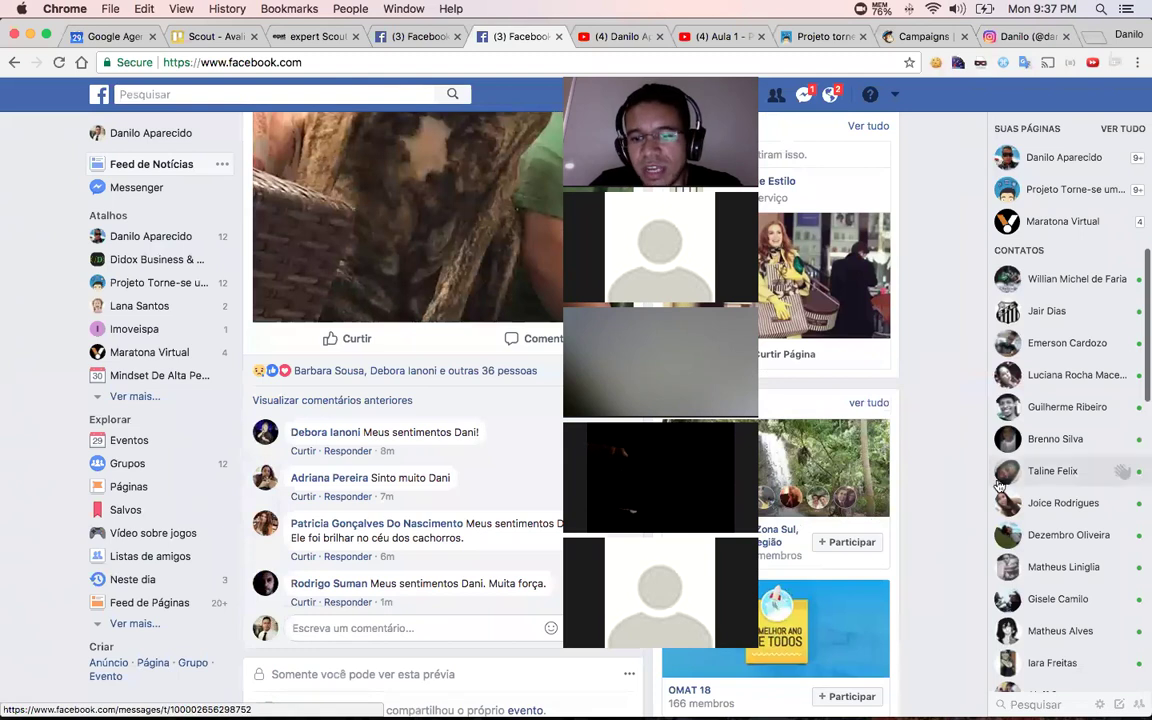
{"action": "scroll", "coordinate": [998, 475], "scroll_direction": "down", "scroll_amount": 3}
{"action": "scroll", "coordinate": [941, 509], "scroll_direction": "down", "scroll_amount": 4}
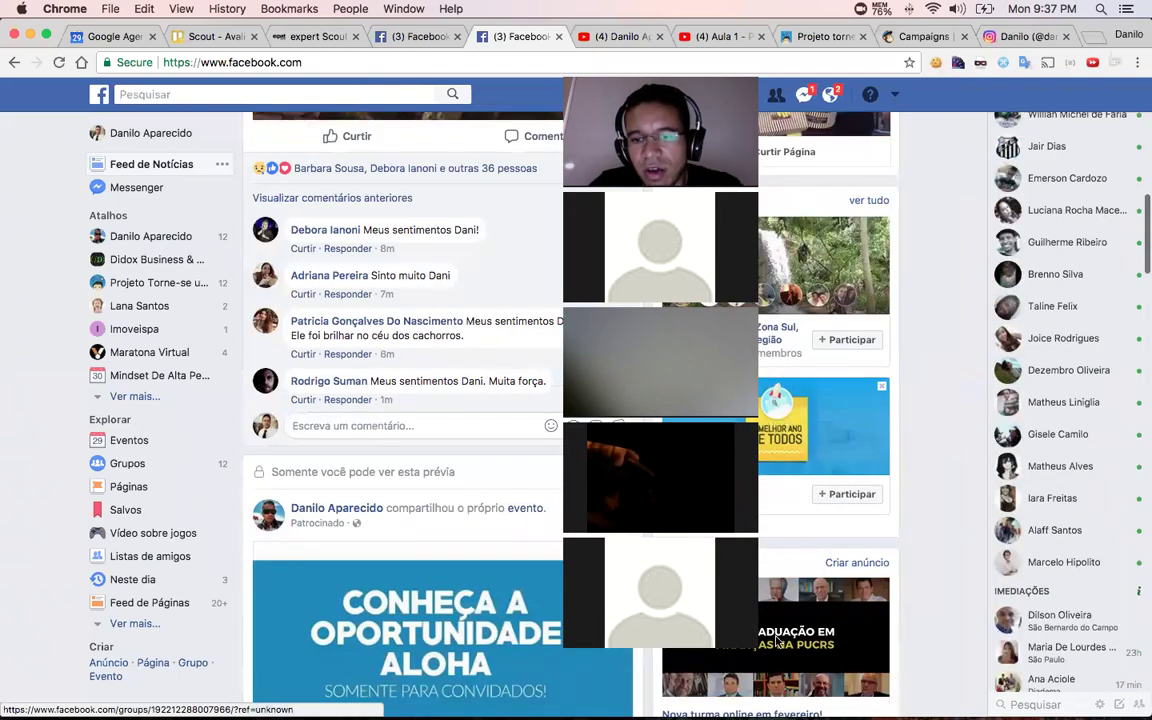
{"action": "scroll", "coordinate": [819, 563], "scroll_direction": "down", "scroll_amount": 3}
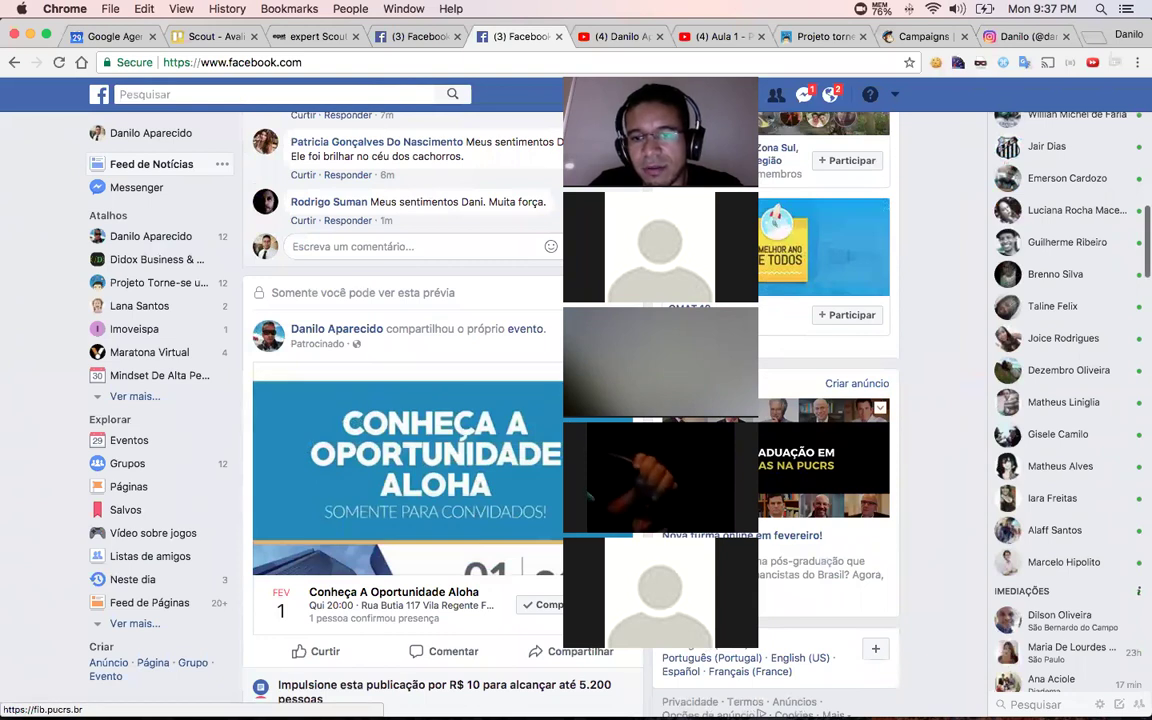
{"action": "scroll", "coordinate": [901, 450], "scroll_direction": "down", "scroll_amount": 3}
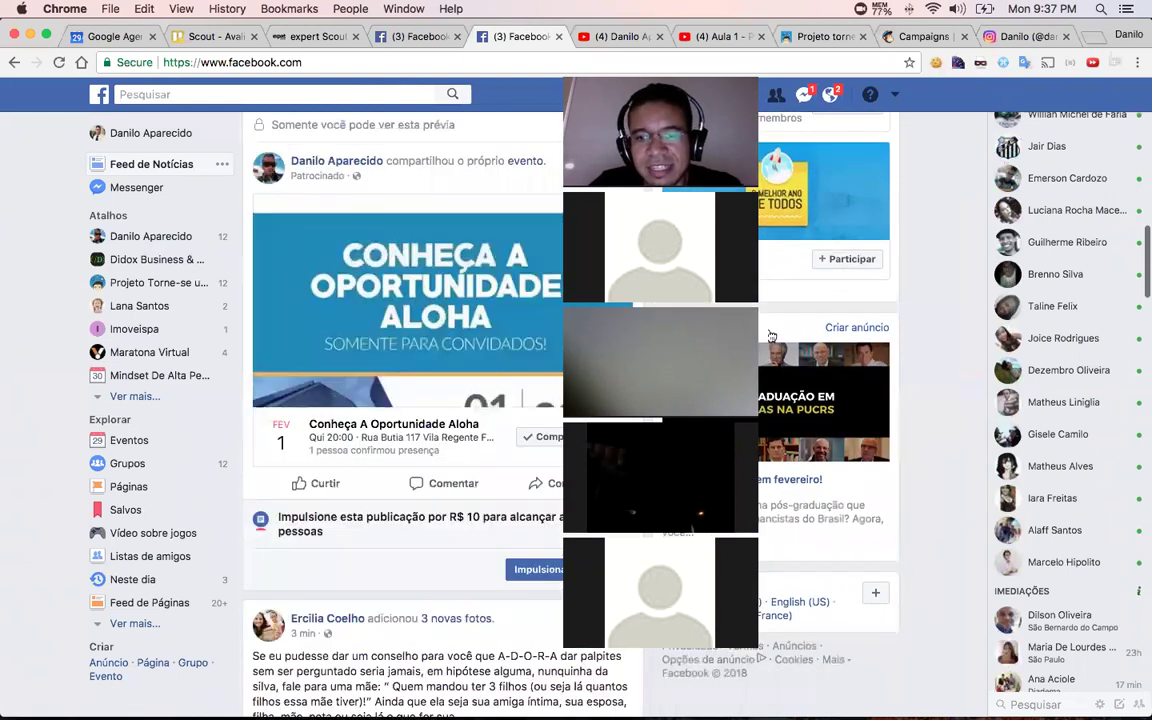
{"action": "scroll", "coordinate": [771, 335], "scroll_direction": "down", "scroll_amount": 3}
{"action": "scroll", "coordinate": [927, 383], "scroll_direction": "down", "scroll_amount": 2}
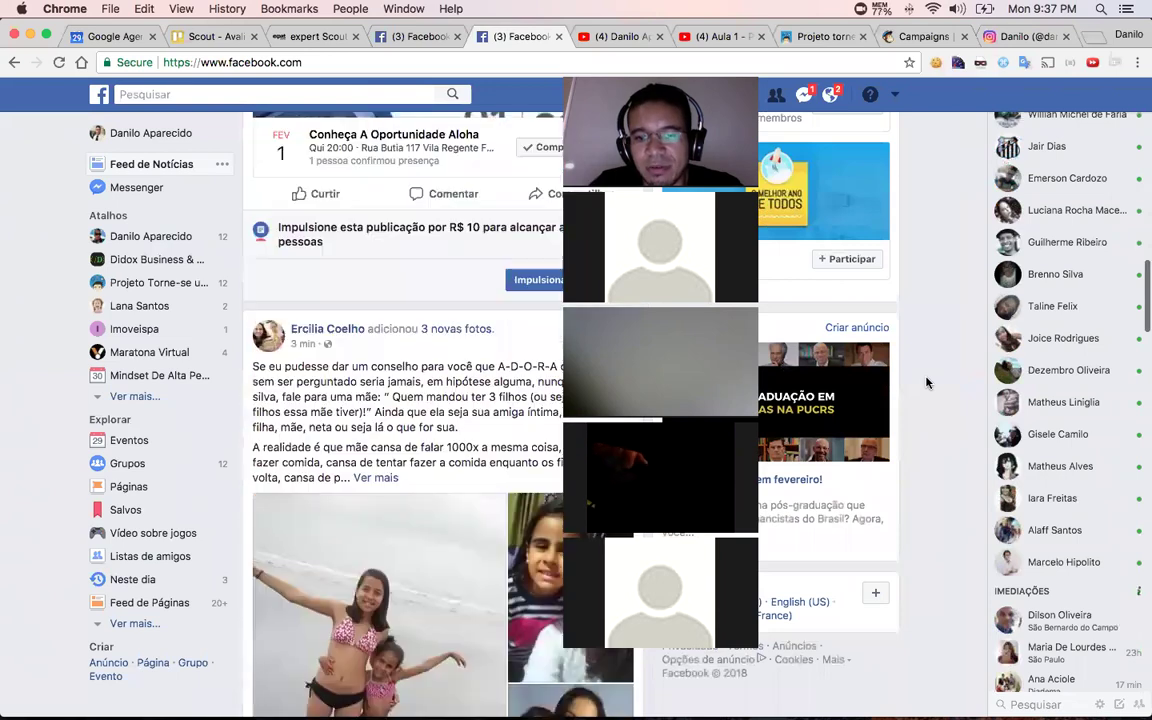
{"action": "scroll", "coordinate": [927, 383], "scroll_direction": "down", "scroll_amount": 2}
{"action": "scroll", "coordinate": [935, 448], "scroll_direction": "down", "scroll_amount": 3}
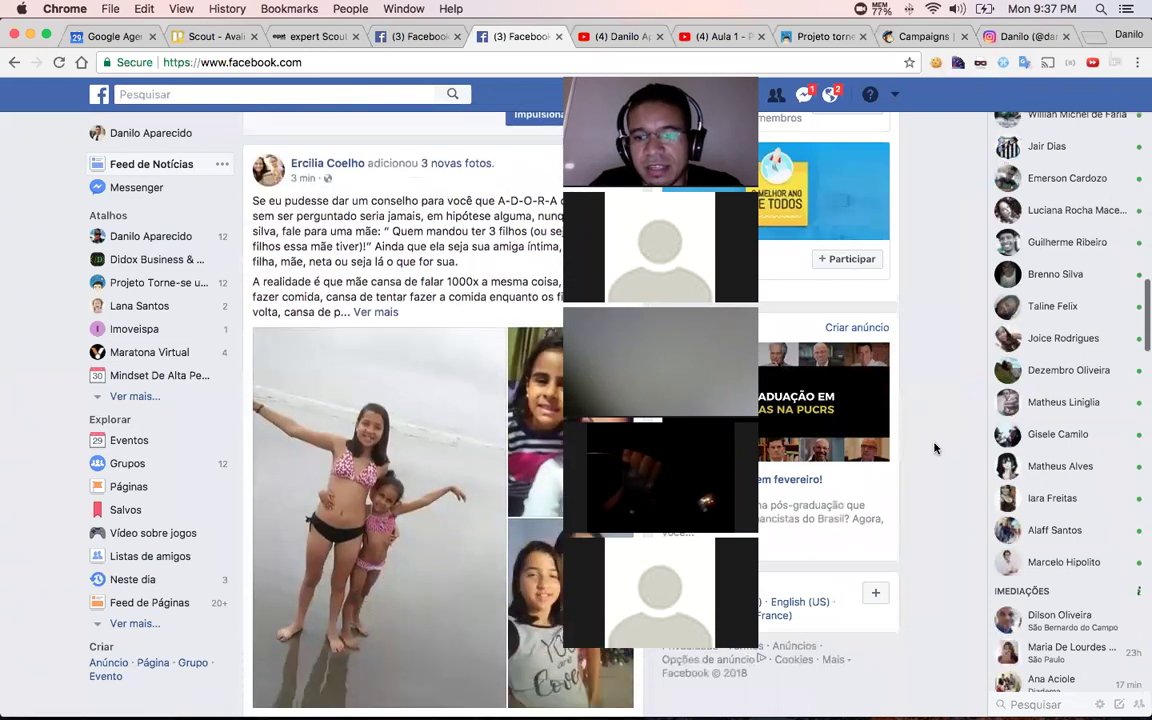
{"action": "scroll", "coordinate": [935, 448], "scroll_direction": "down", "scroll_amount": 5}
{"action": "scroll", "coordinate": [935, 448], "scroll_direction": "up", "scroll_amount": 20}
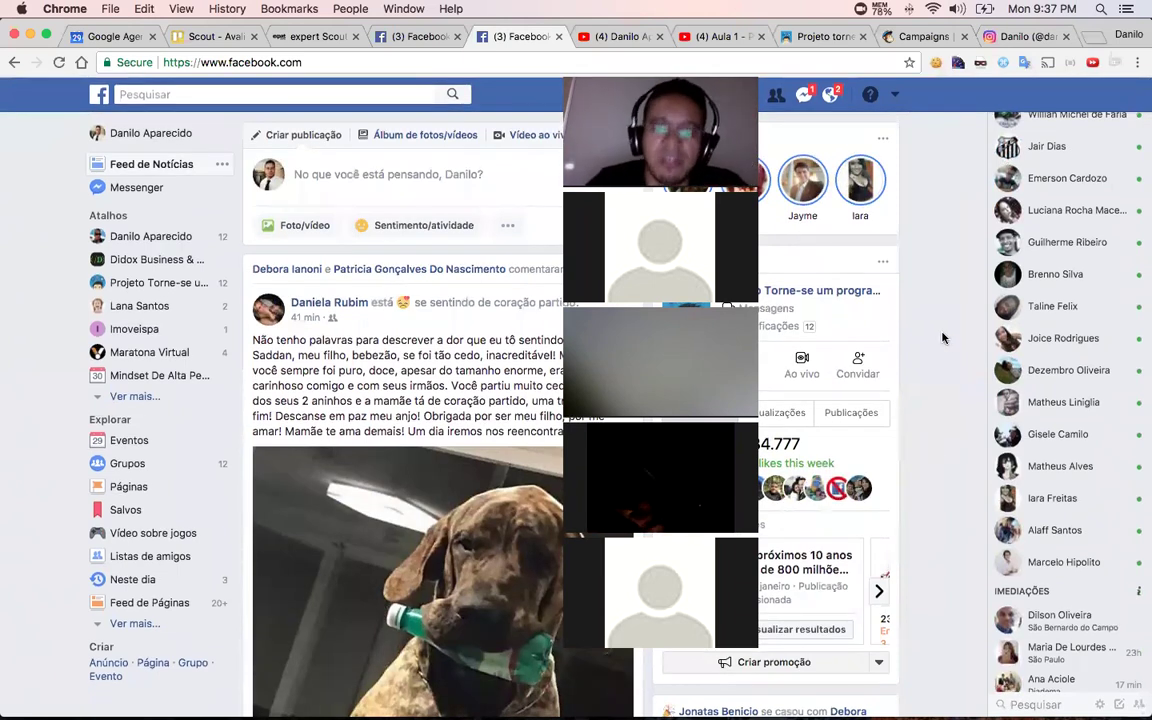
{"action": "key", "text": "super+h"}
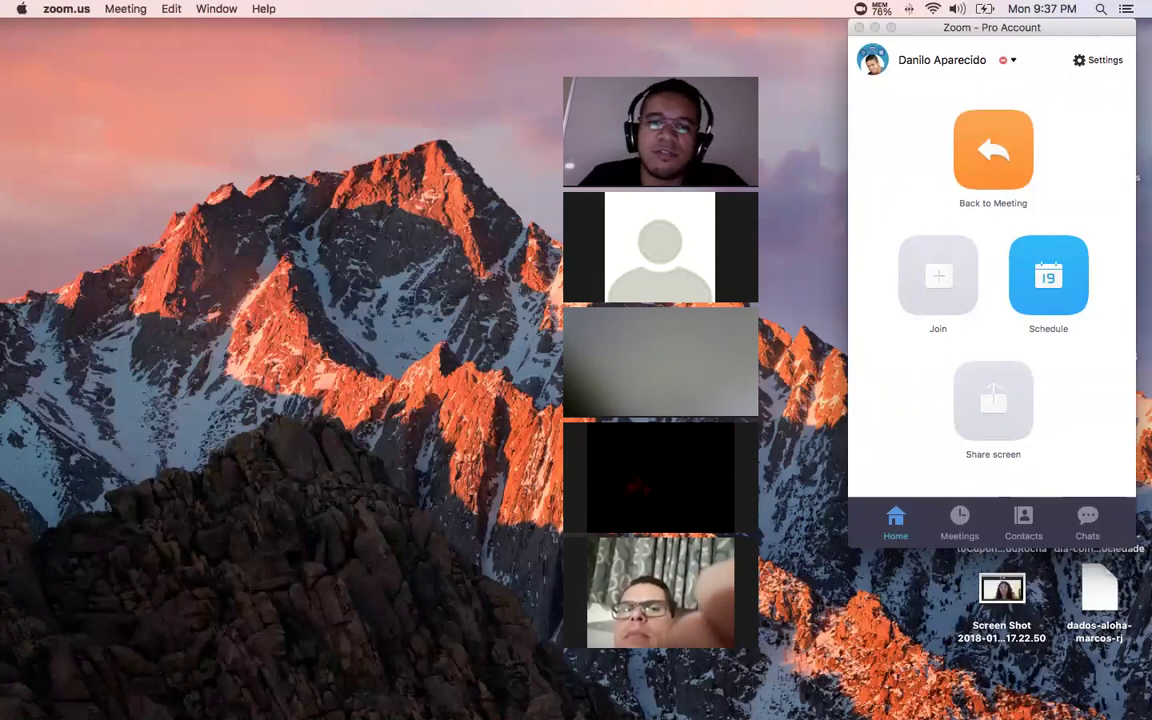
{"action": "key", "text": "ctrl+Left"}
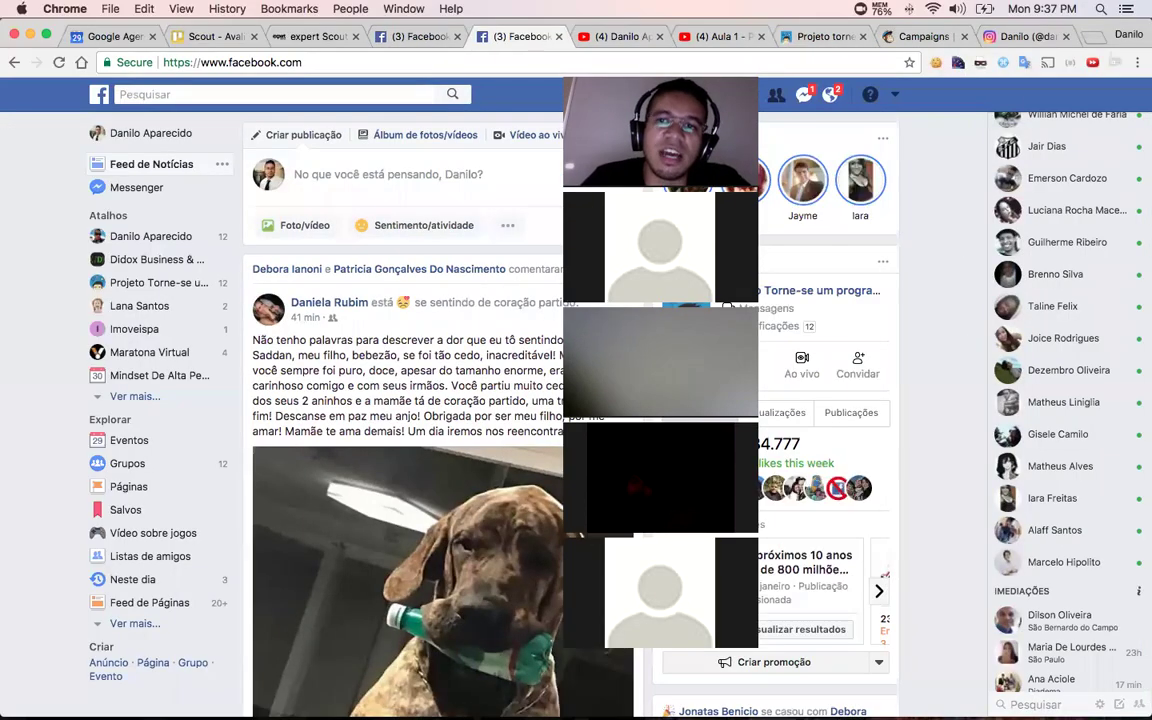
{"action": "left_click", "coordinate": [609, 40]}
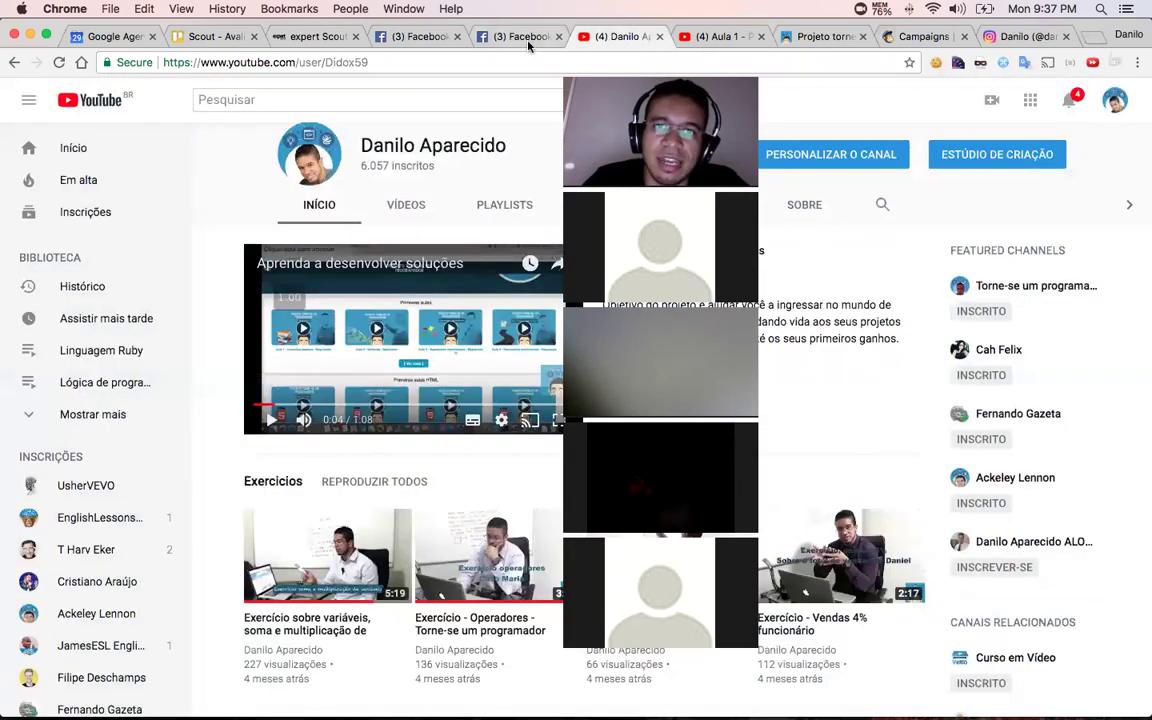
{"action": "left_click", "coordinate": [528, 43]}
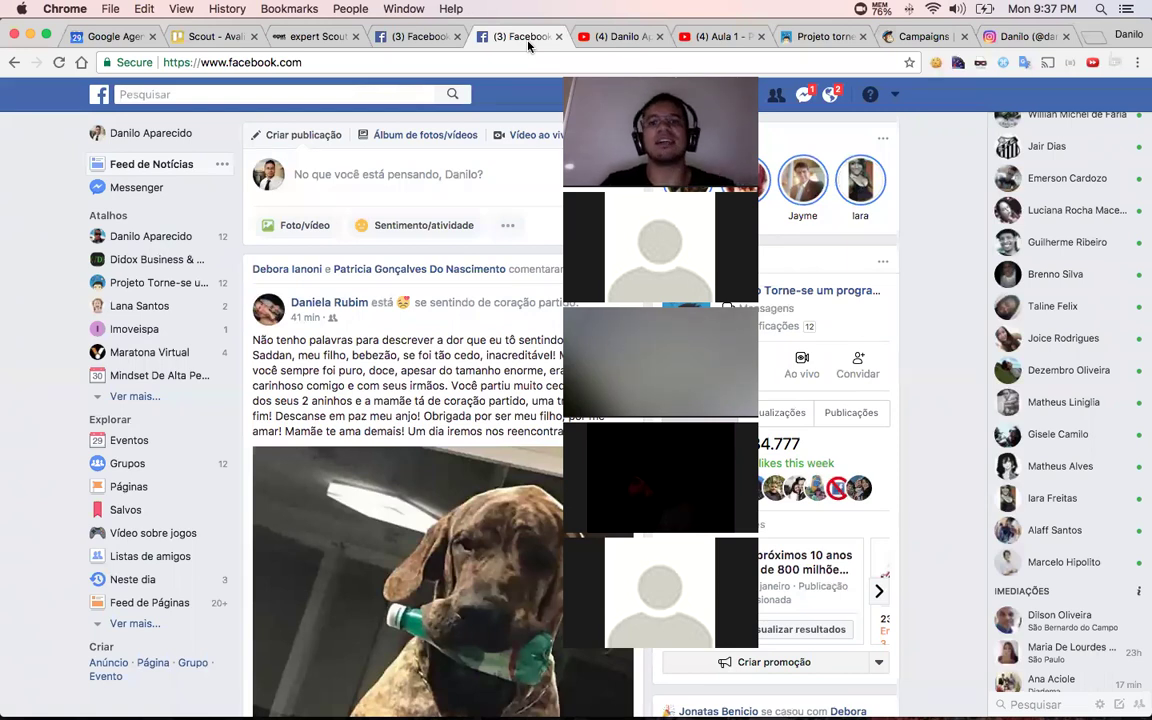
{"action": "left_click", "coordinate": [635, 36]}
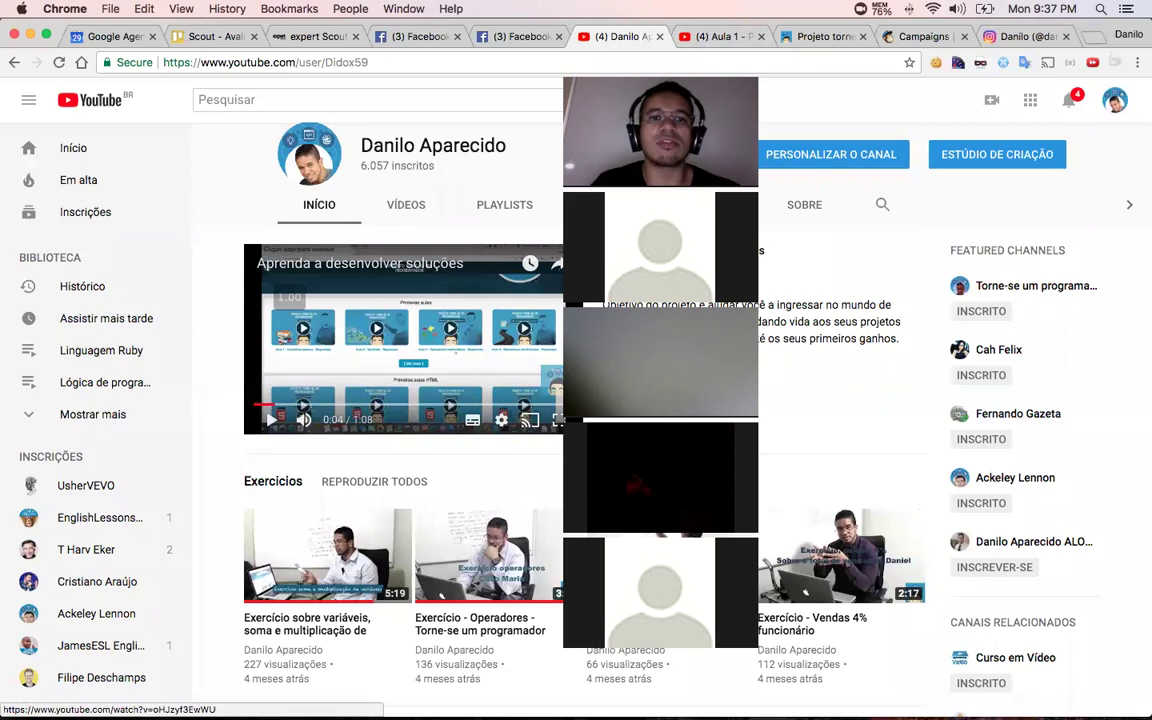
{"action": "left_click", "coordinate": [411, 36]}
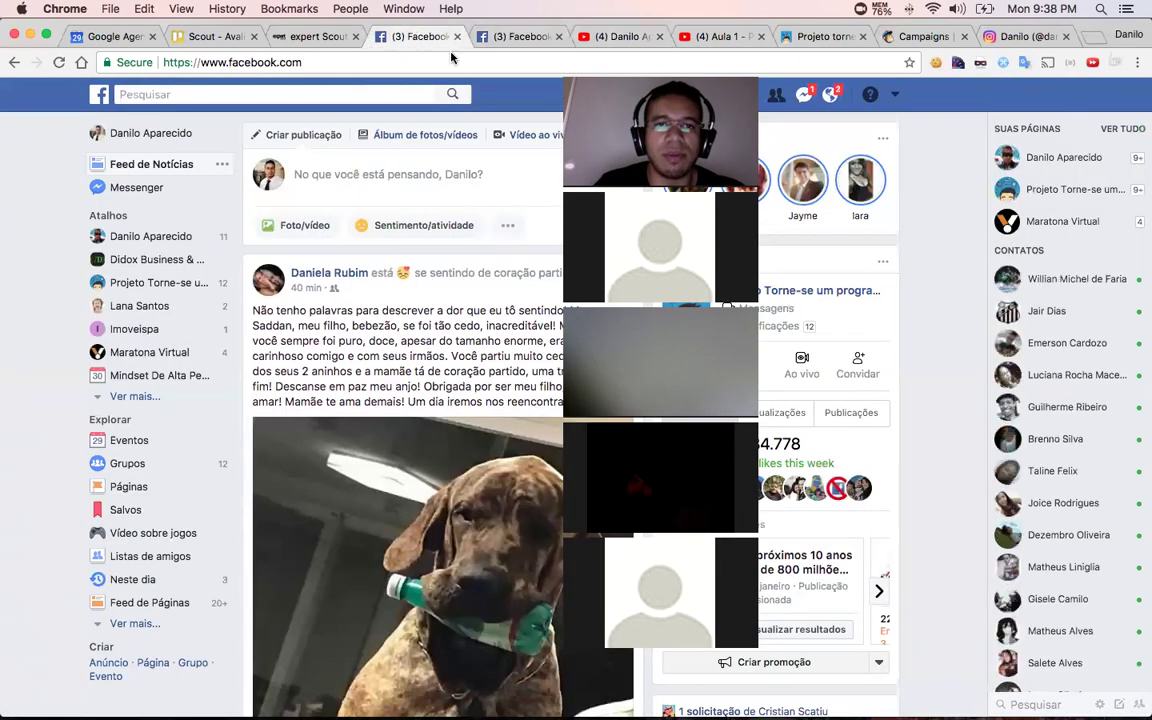
{"action": "left_click", "coordinate": [525, 38]}
{"action": "key", "text": "super+l"}
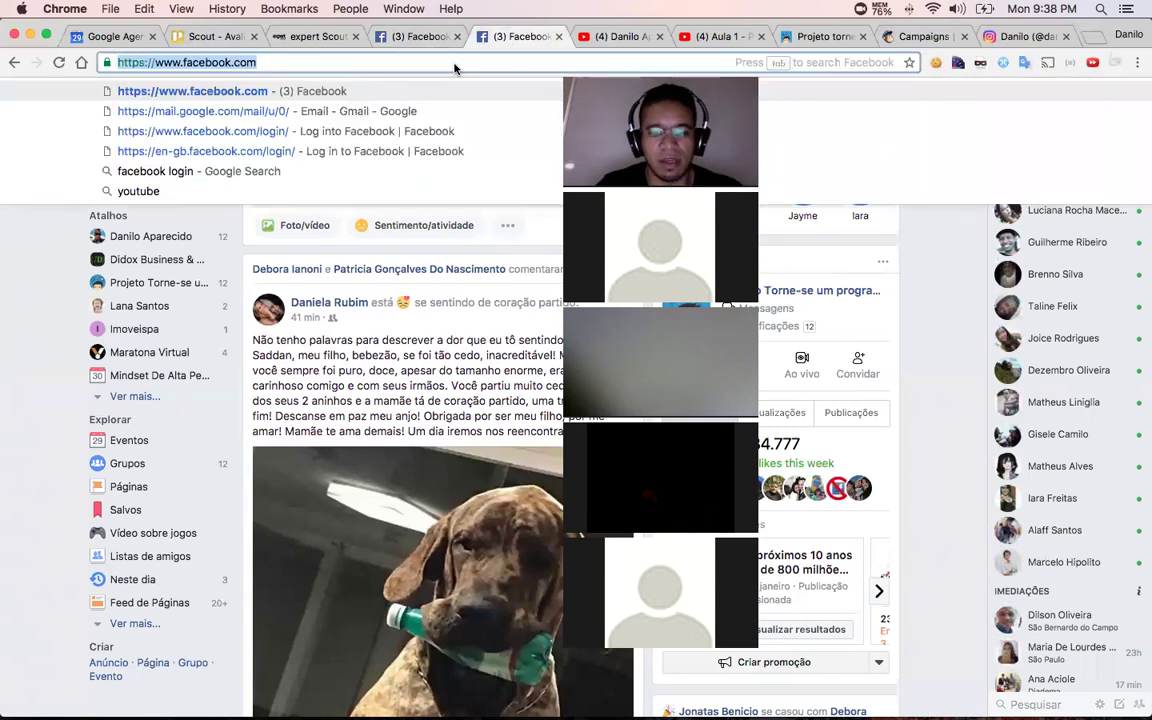
{"action": "type", "text": "face"}
{"action": "key", "text": "Down"}
{"action": "key", "text": "Down"}
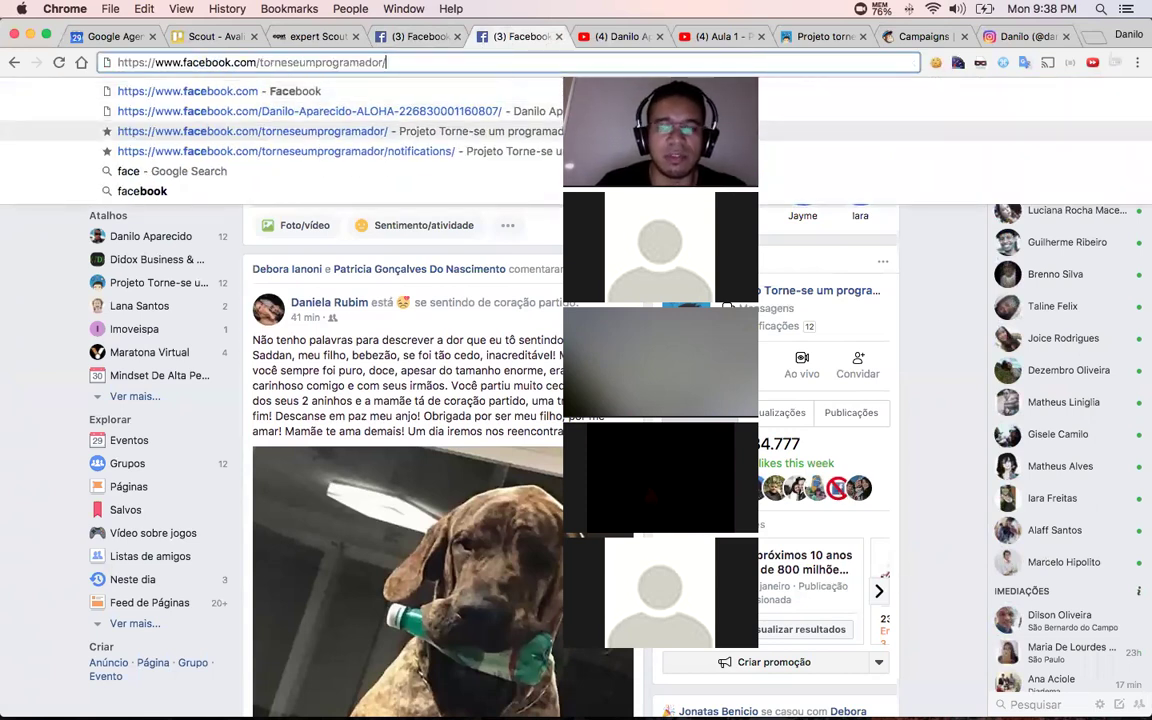
{"action": "key", "text": "Return"}
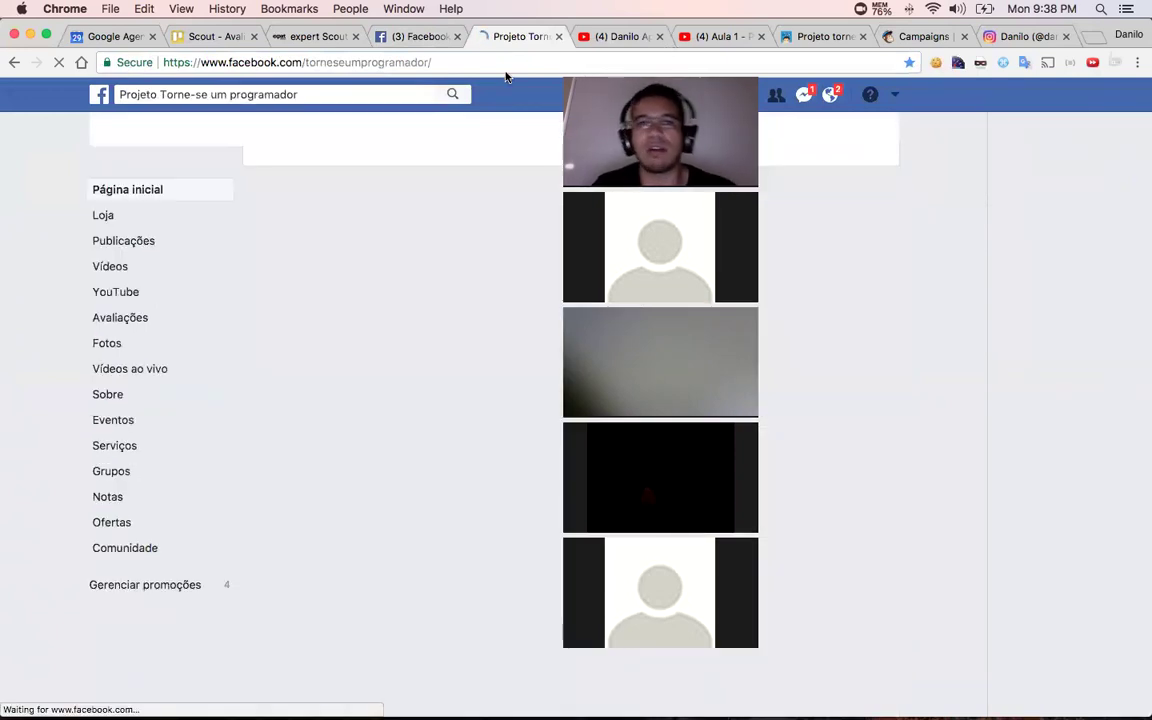
- Load the presenter's Aloha Facebook page in place of the torneseumprogramador page
{"action": "left_click", "coordinate": [506, 71]}
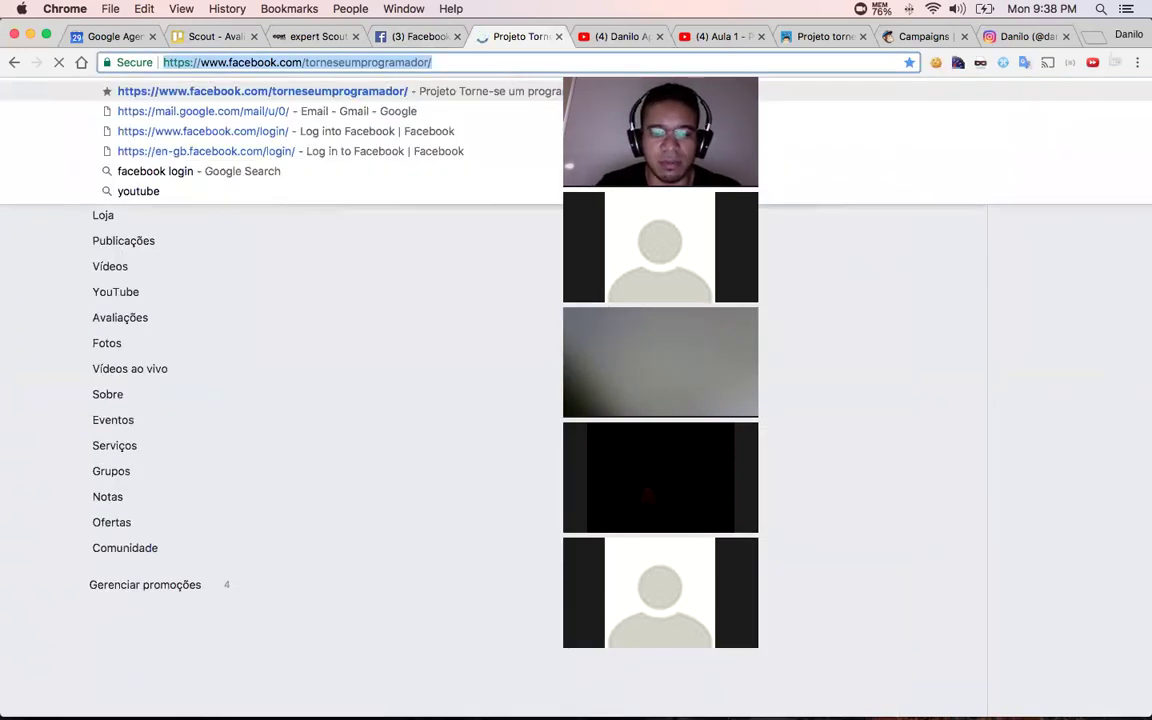
{"action": "type", "text": "face"}
{"action": "key", "text": "Down"}
{"action": "key", "text": "Down"}
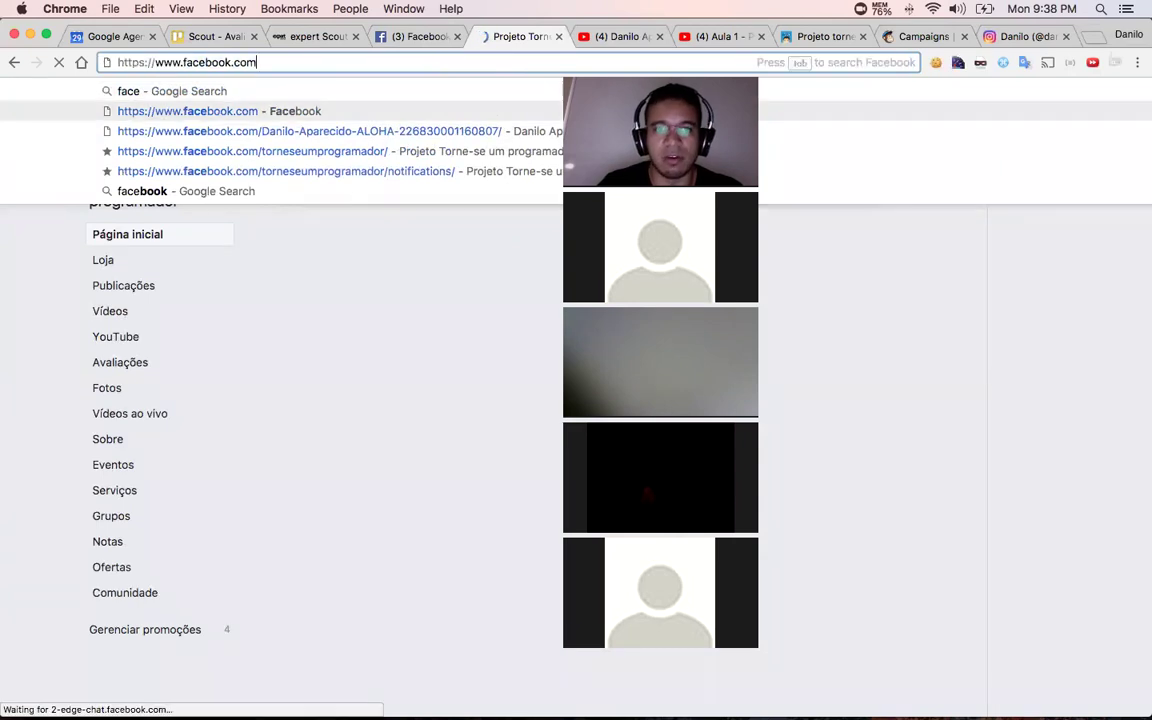
{"action": "key", "text": "Return"}
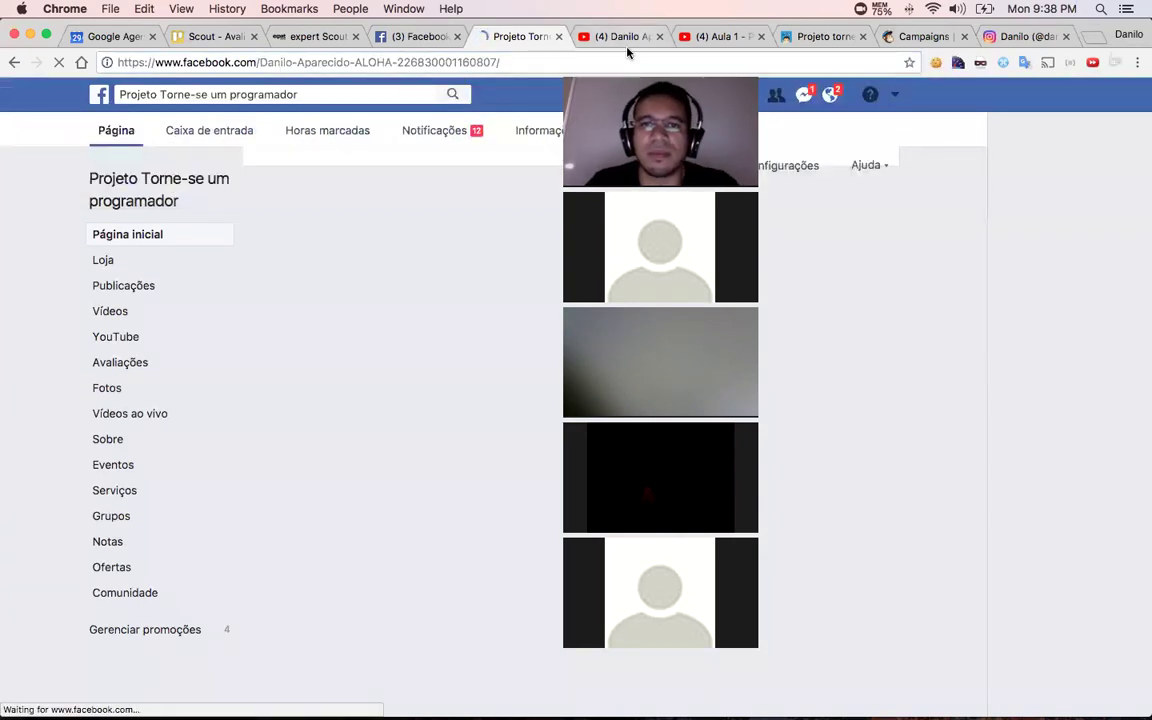
- Close the Didox59 YouTube channel and load the presenter's Aloha YouTube channel in place of the Aula 1 video
{"action": "left_click", "coordinate": [635, 42]}
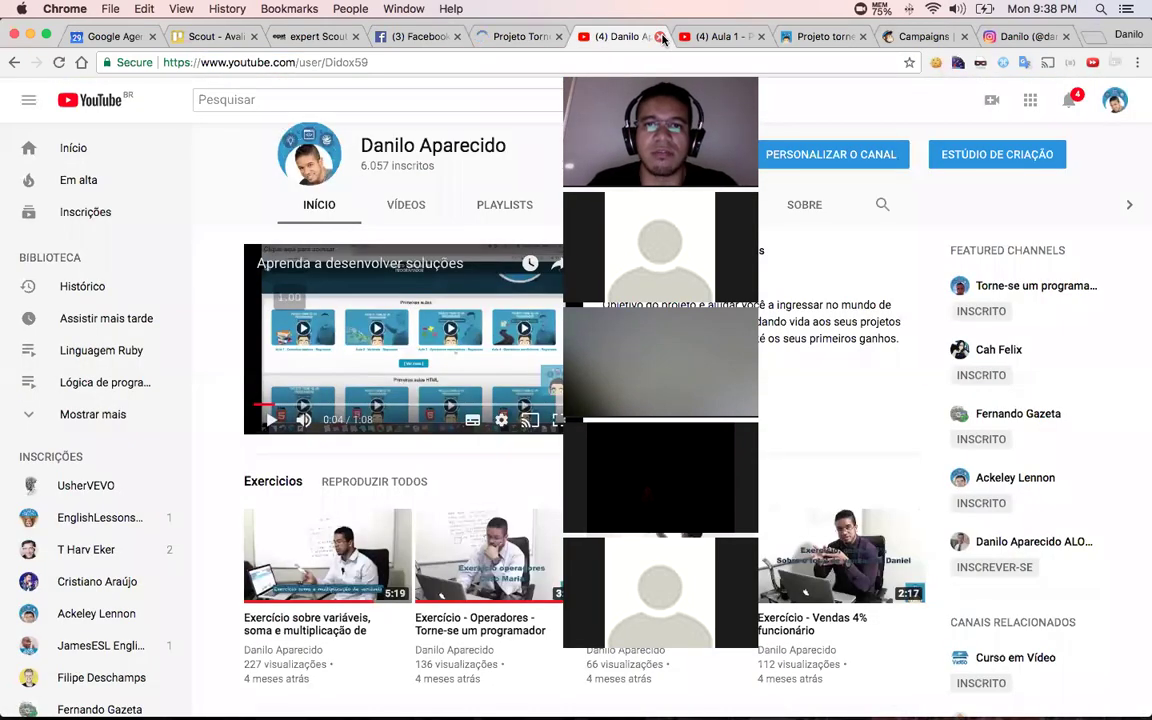
{"action": "left_click", "coordinate": [661, 37]}
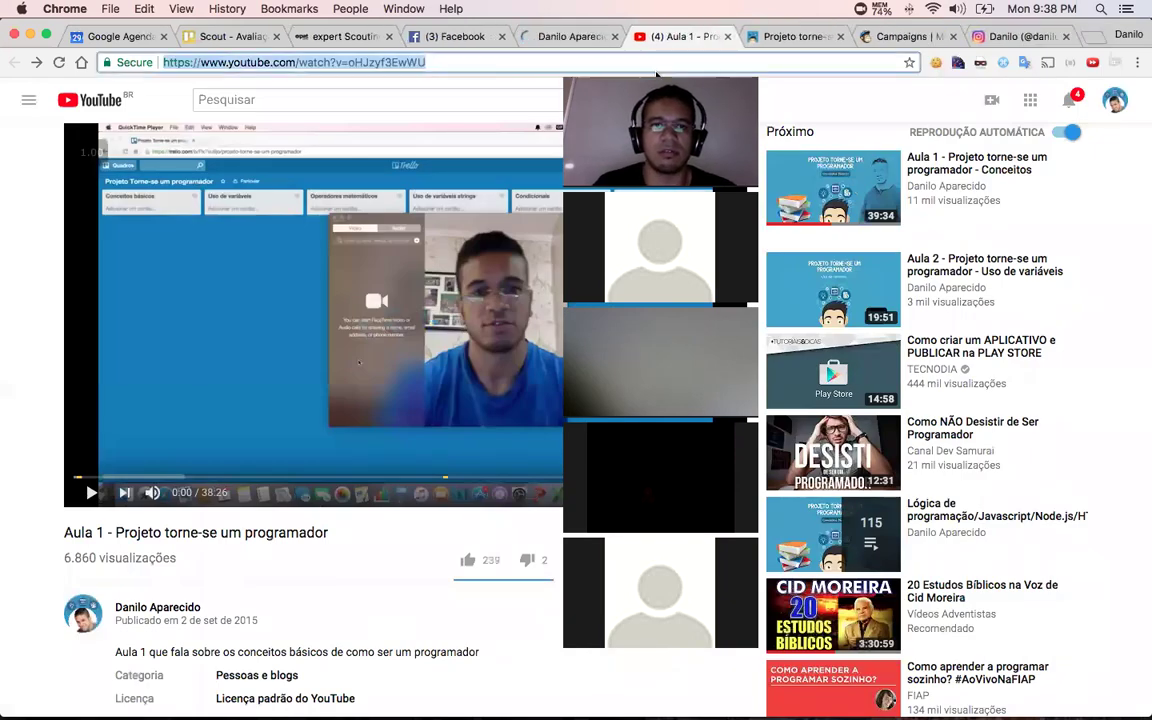
{"action": "type", "text": "docs"}
{"action": "key", "text": "BackSpace"}
{"action": "key", "text": "BackSpace"}
{"action": "key", "text": "BackSpace"}
{"action": "key", "text": "BackSpace"}
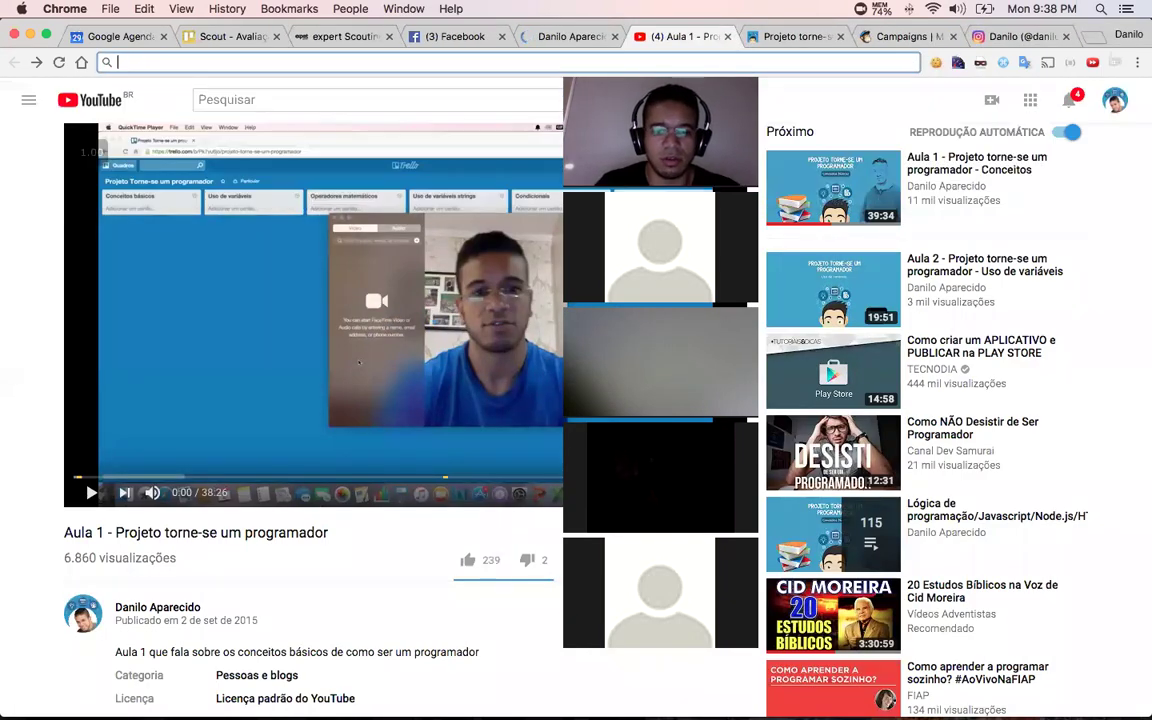
{"action": "type", "text": "you d"}
{"action": "key", "text": "Down"}
{"action": "key", "text": "Return"}
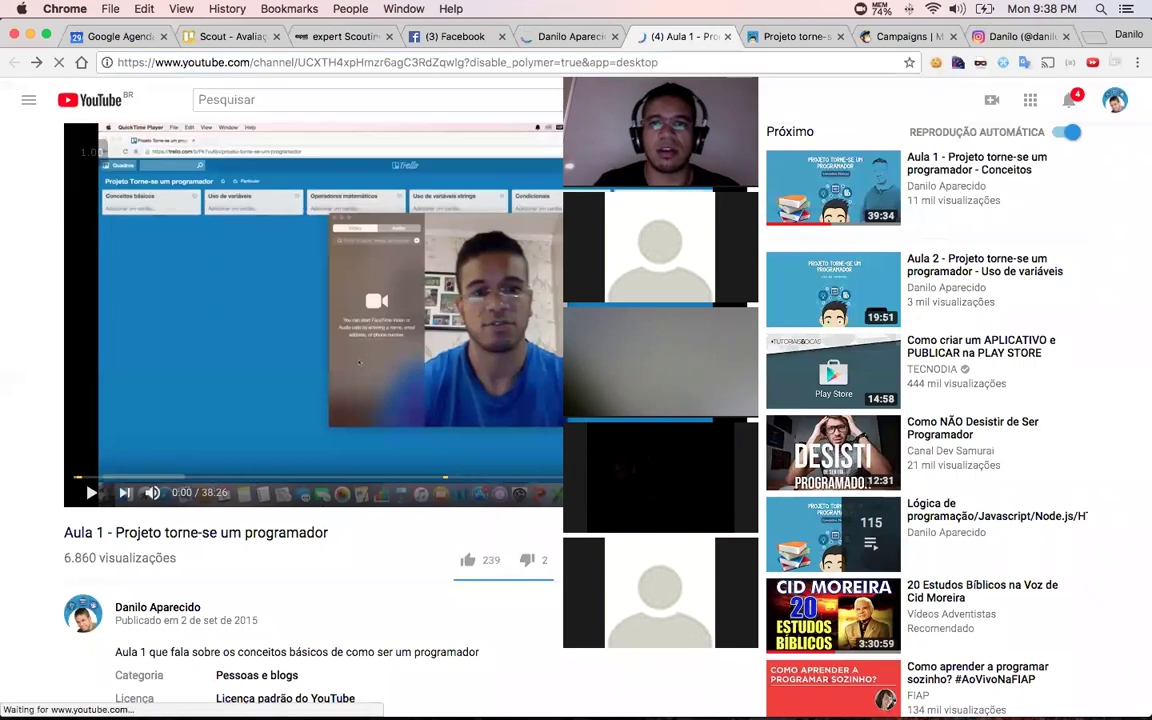
- Close the Torne-se um programador site, the Instagram profile and the Mailchimp campaigns page
{"action": "left_click", "coordinate": [830, 37]}
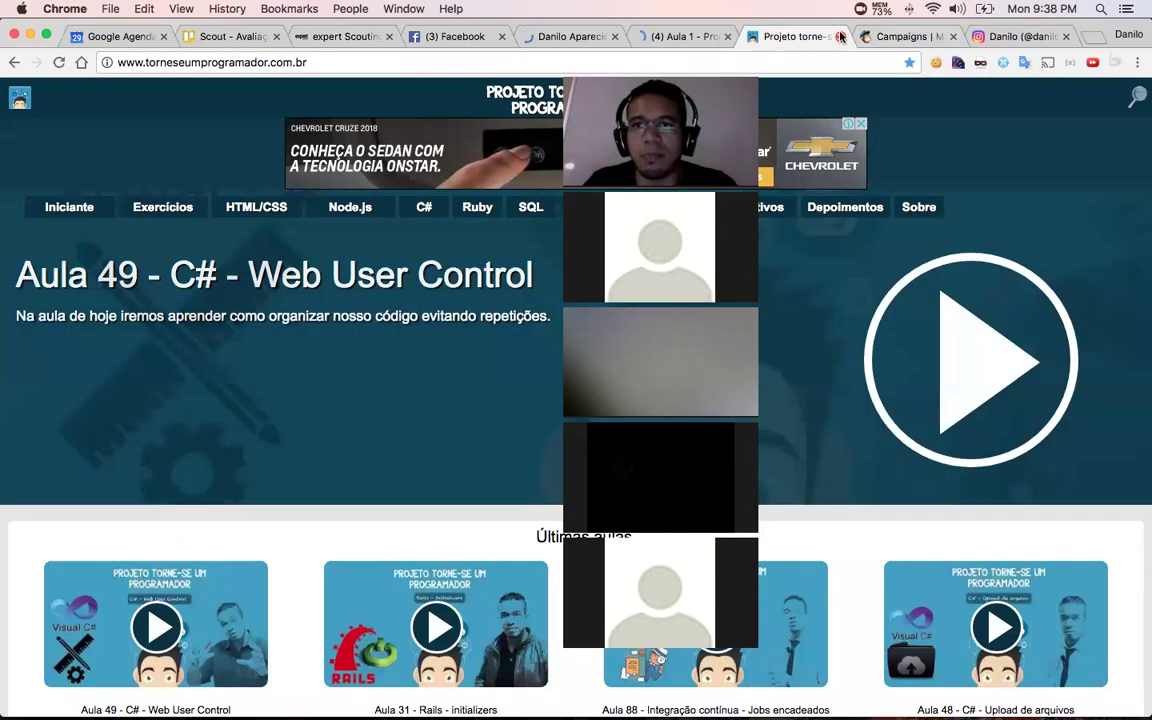
{"action": "left_click", "coordinate": [840, 37]}
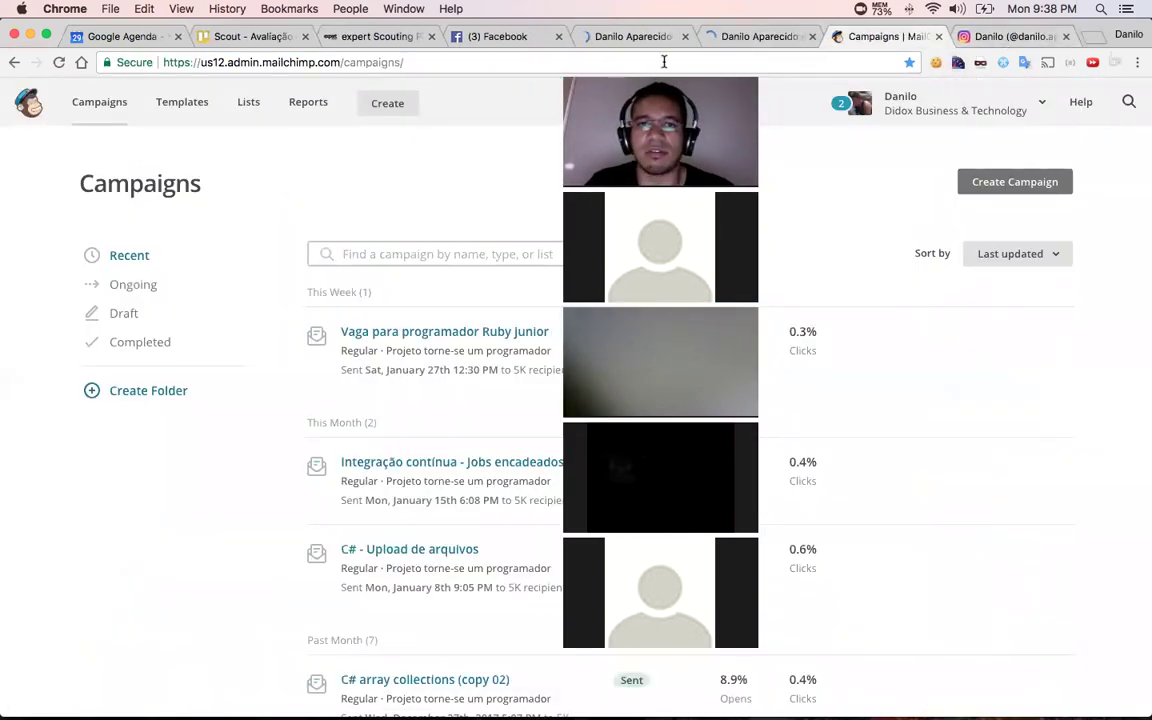
{"action": "left_click", "coordinate": [1055, 37]}
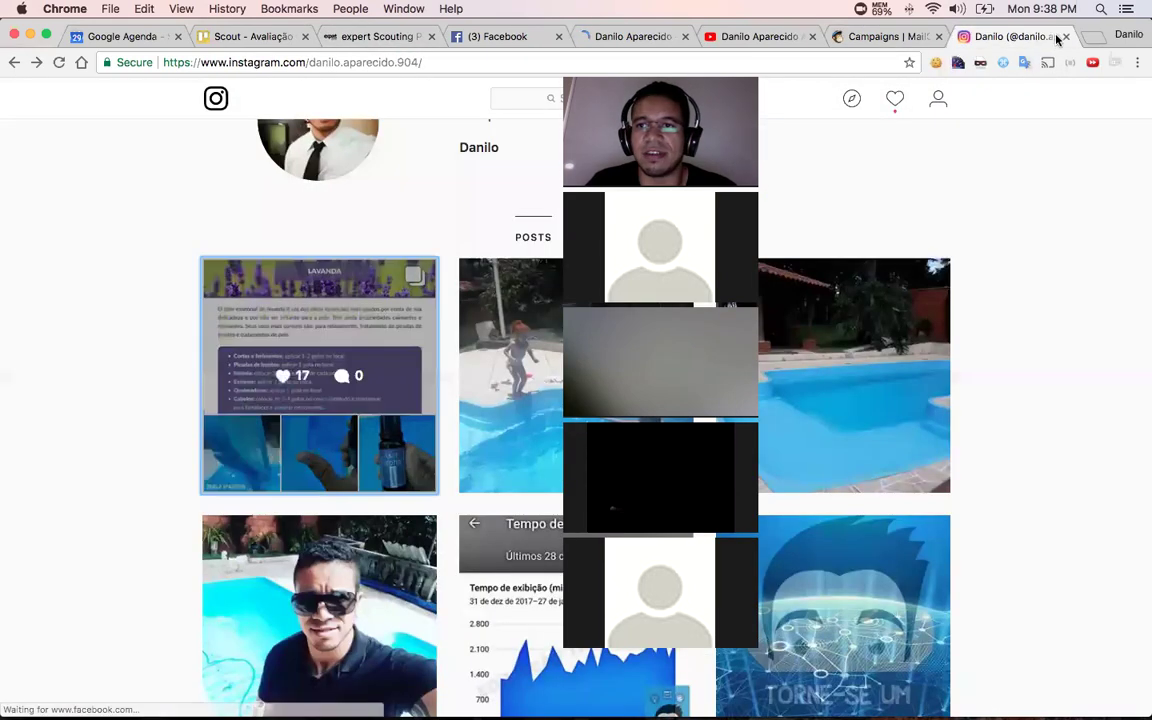
{"action": "key", "text": "super+w"}
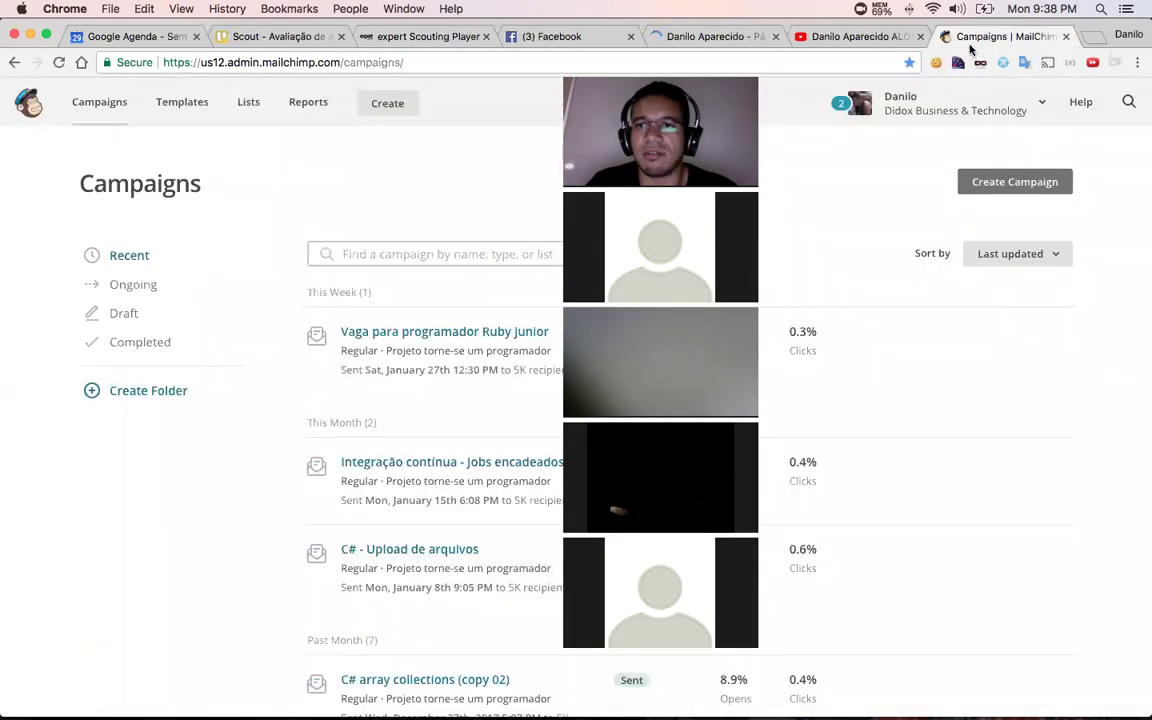
{"action": "left_click", "coordinate": [1066, 37]}
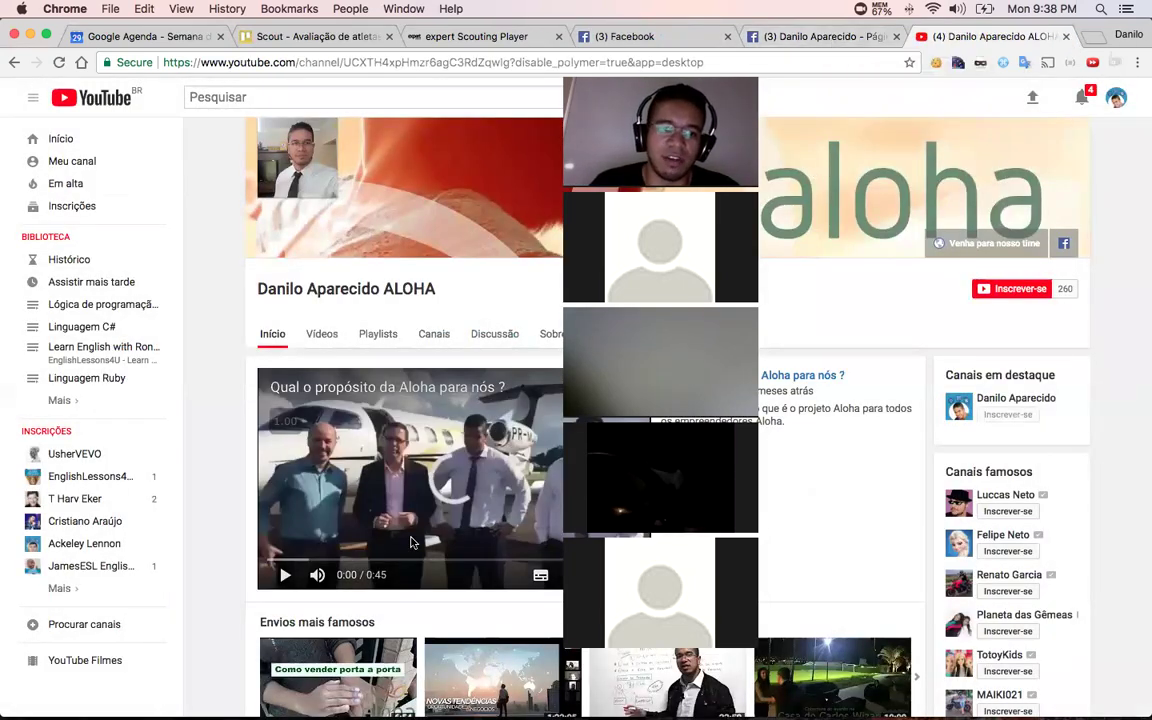
- Check the Aloha Facebook page and close the separate Facebook news feed
{"action": "left_click", "coordinate": [802, 36]}
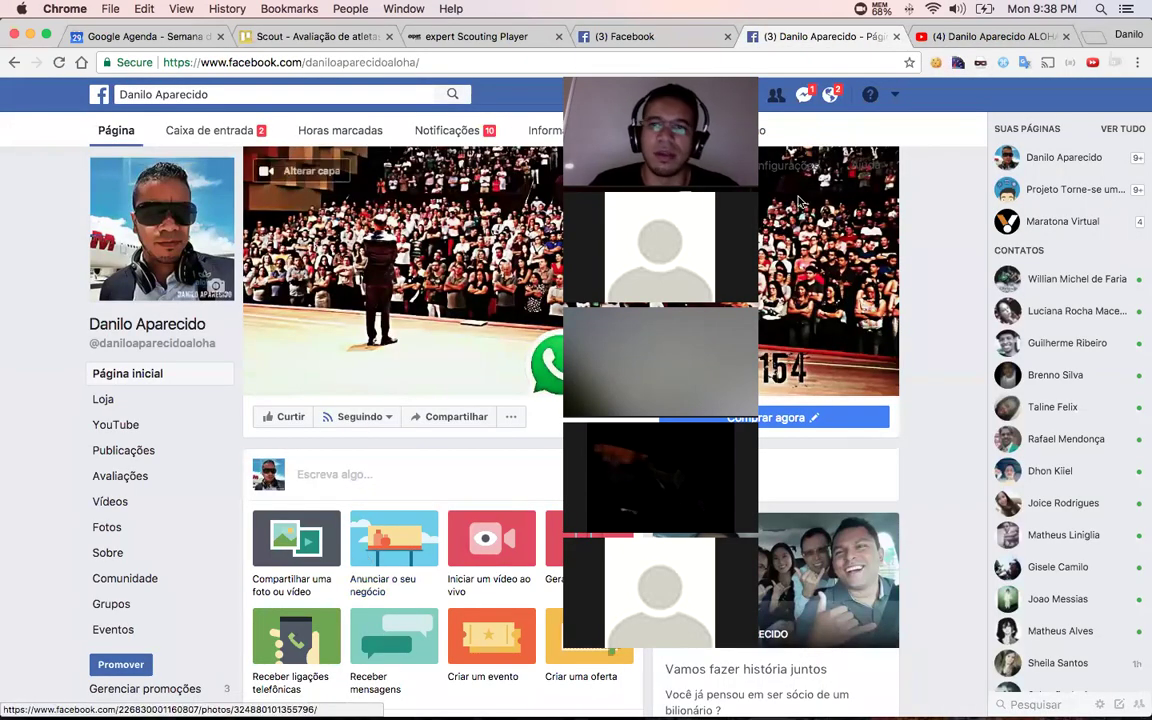
{"action": "left_click", "coordinate": [725, 35]}
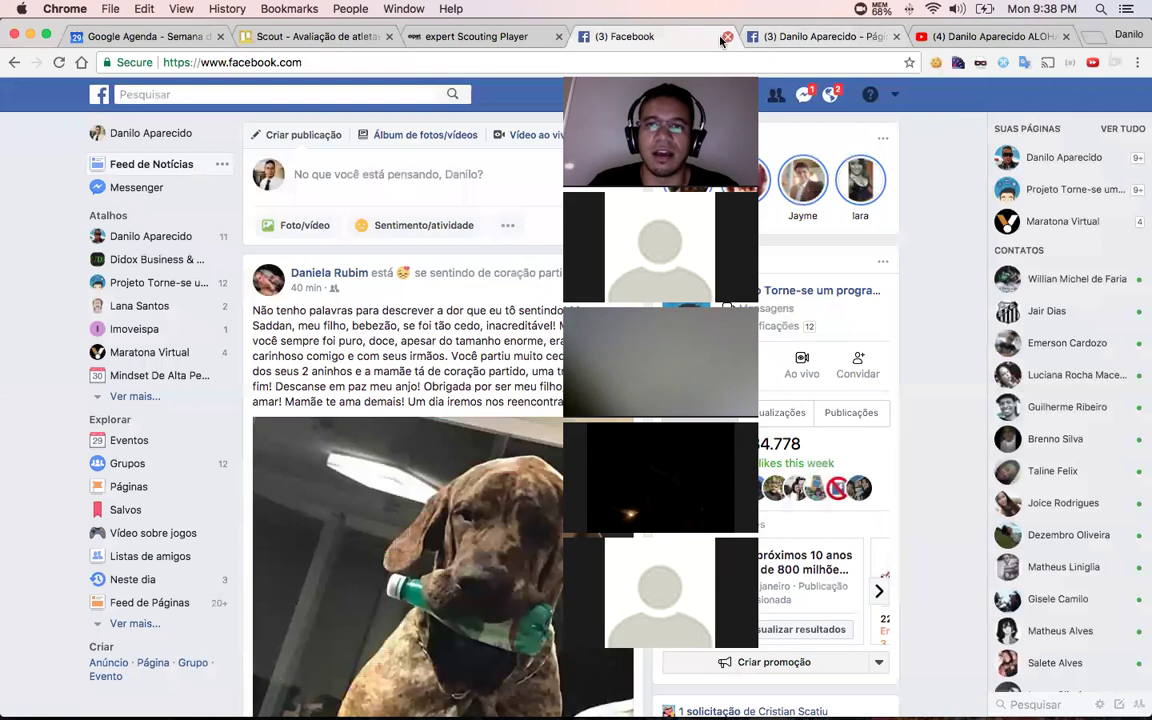
{"action": "left_click", "coordinate": [725, 36]}
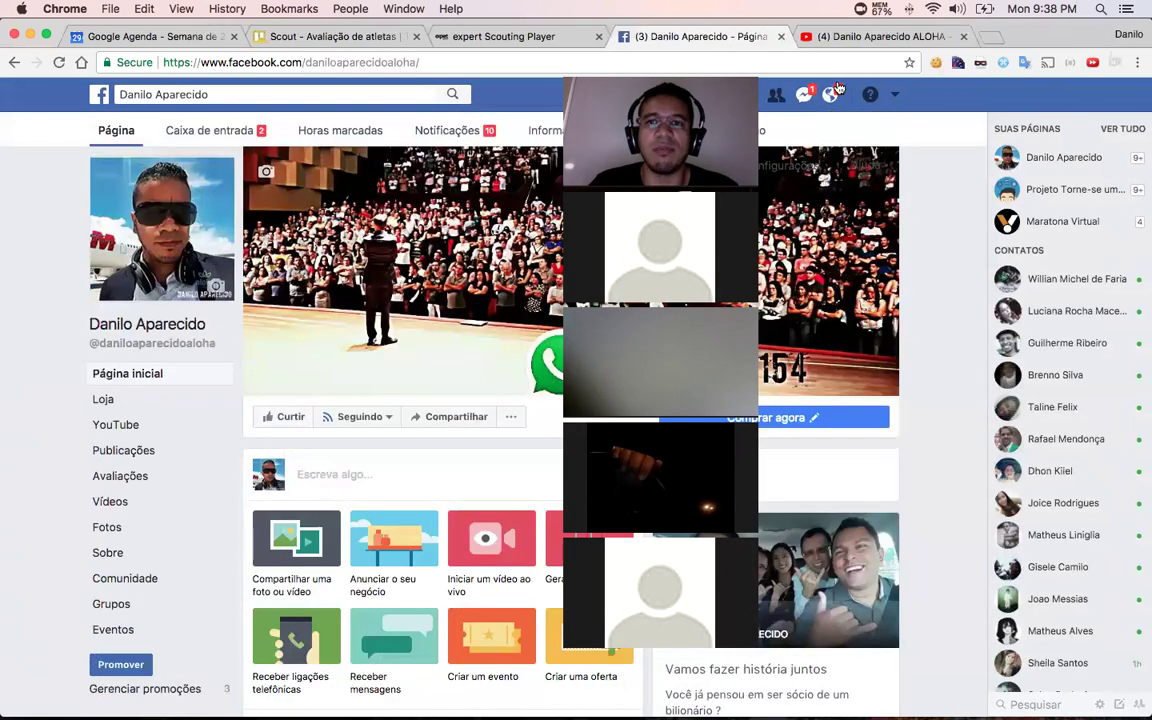
- Open the video Como vender porta a porta - Aloha from the Aloha YouTube channel and pause it
{"action": "left_click", "coordinate": [843, 38]}
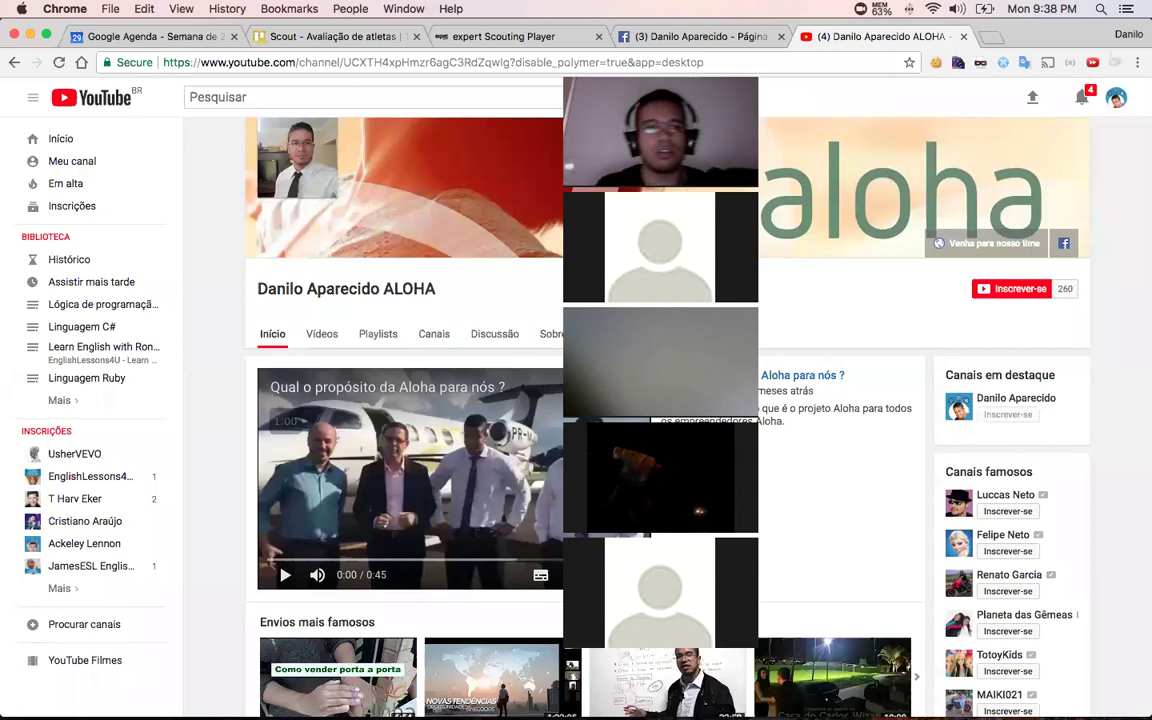
{"action": "scroll", "coordinate": [462, 215], "scroll_direction": "down", "scroll_amount": 5}
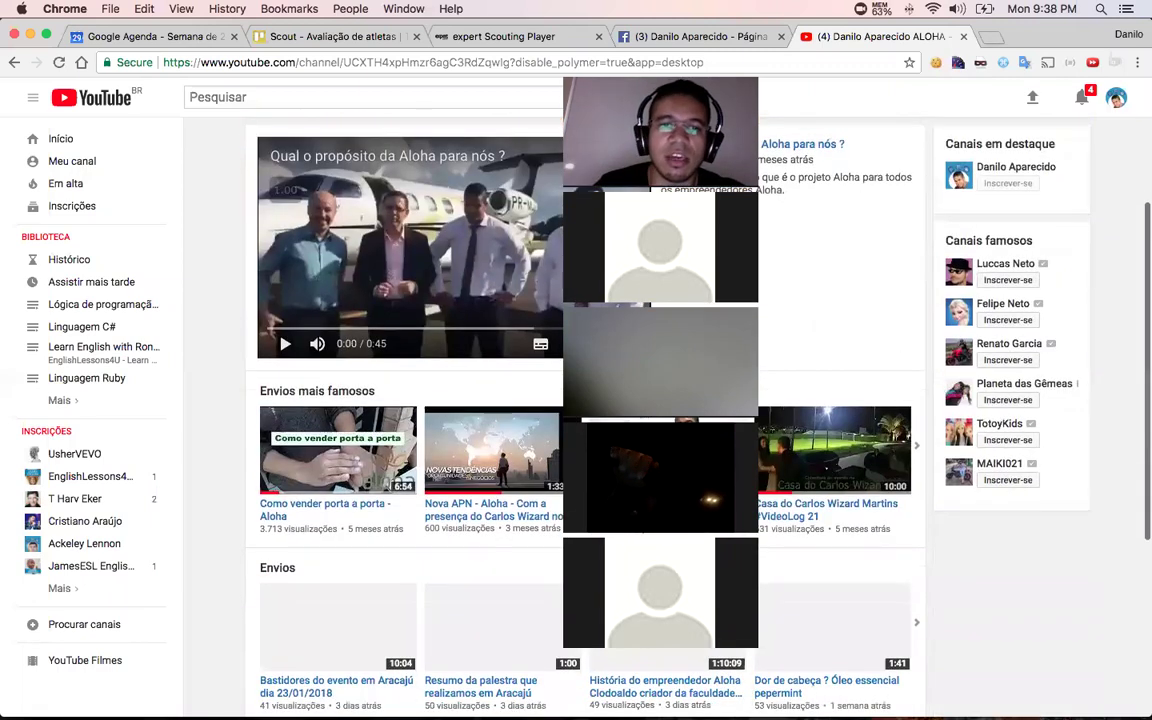
{"action": "left_click", "coordinate": [333, 413]}
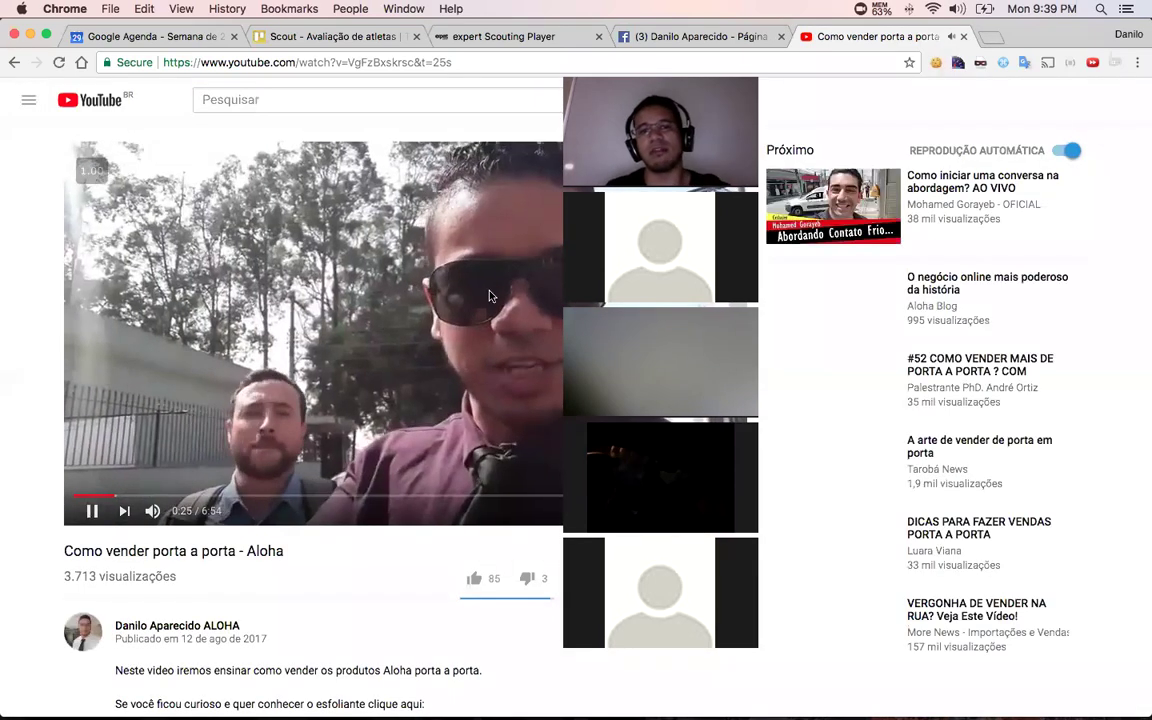
{"action": "left_click", "coordinate": [481, 209]}
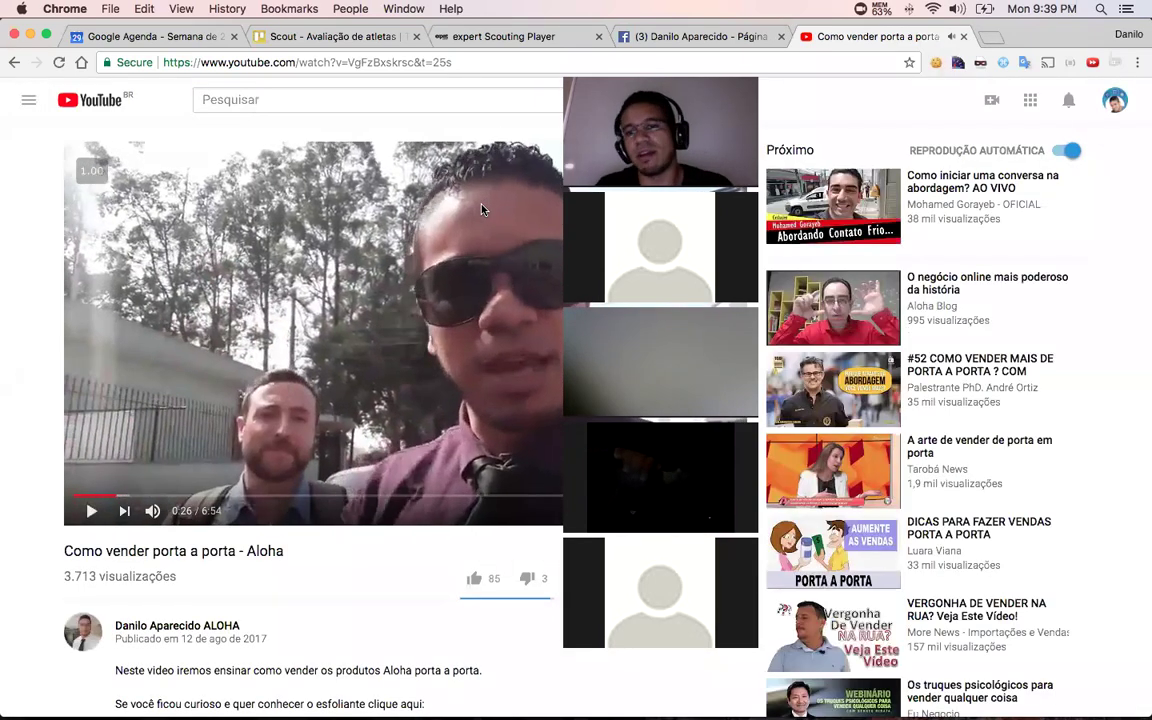